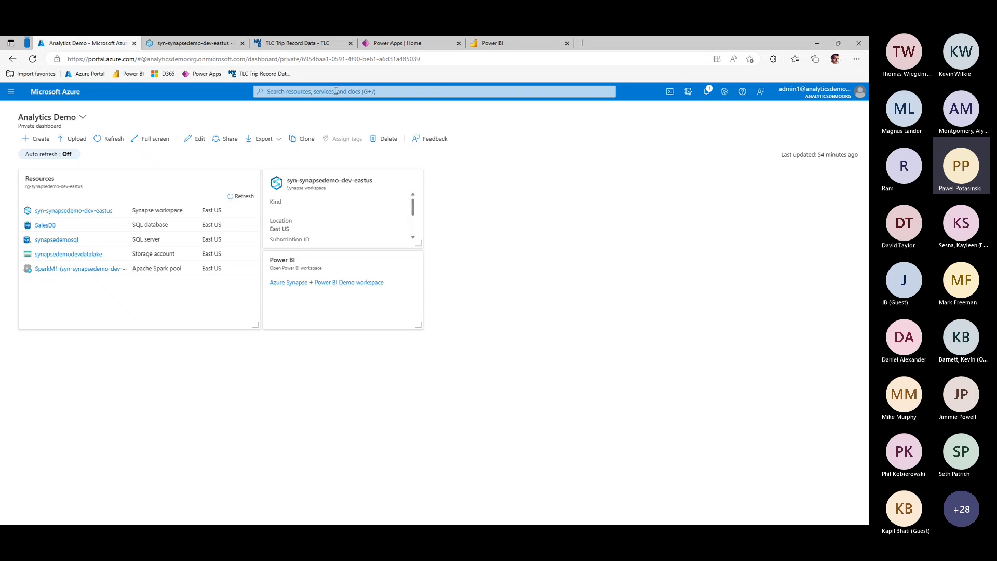
Find Azure Synapse Analytics by searching the portal for "syna" and open the form for creating a Synapse workspace
{"action": "left_click", "coordinate": [335, 91]}
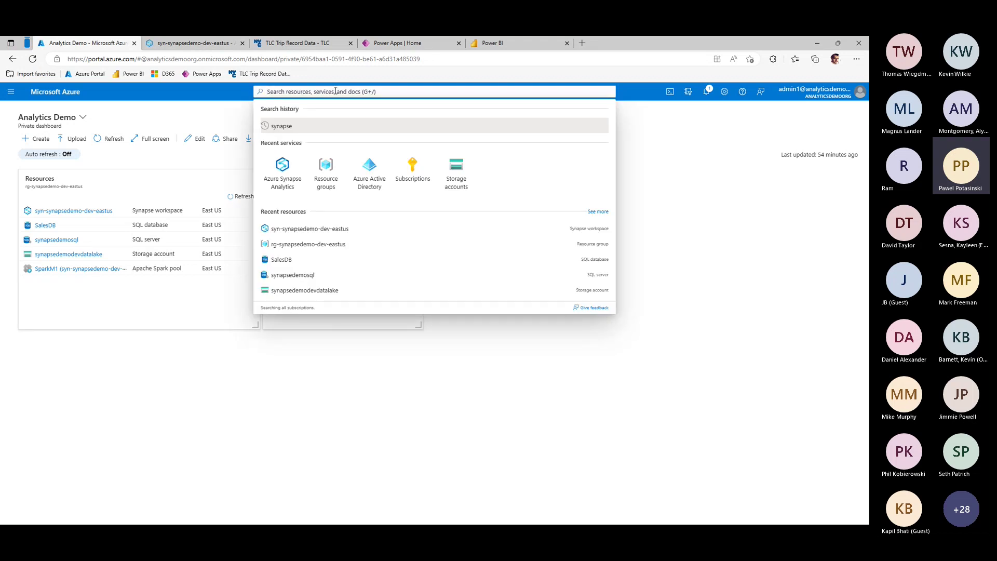
{"action": "type", "text": "syna"}
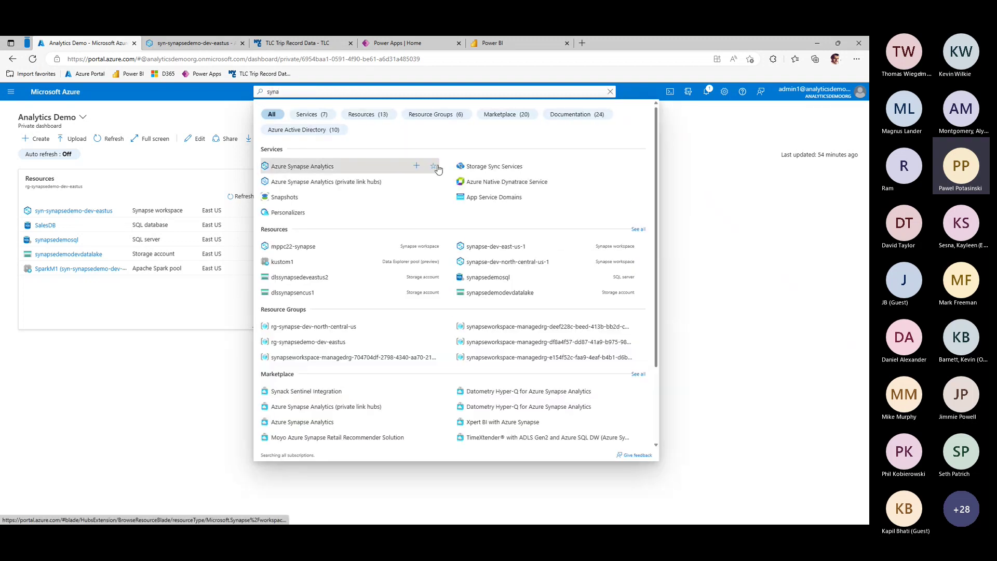
{"action": "left_click", "coordinate": [416, 168]}
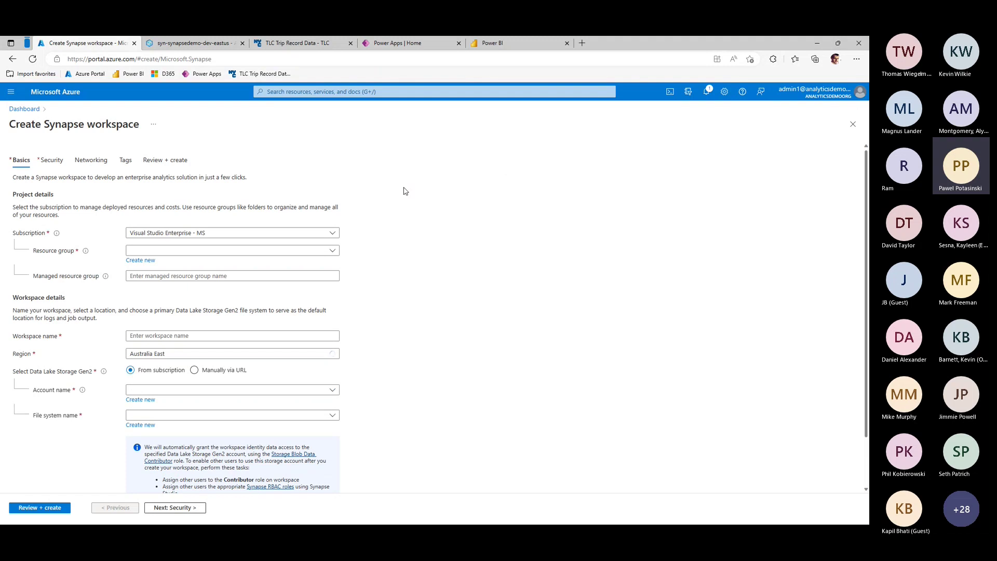
Examine the workspace form's resource group, workspace name, Data Lake Storage Gen2 and region fields, and return to the dashboard without creating anything
{"action": "left_click", "coordinate": [238, 252]}
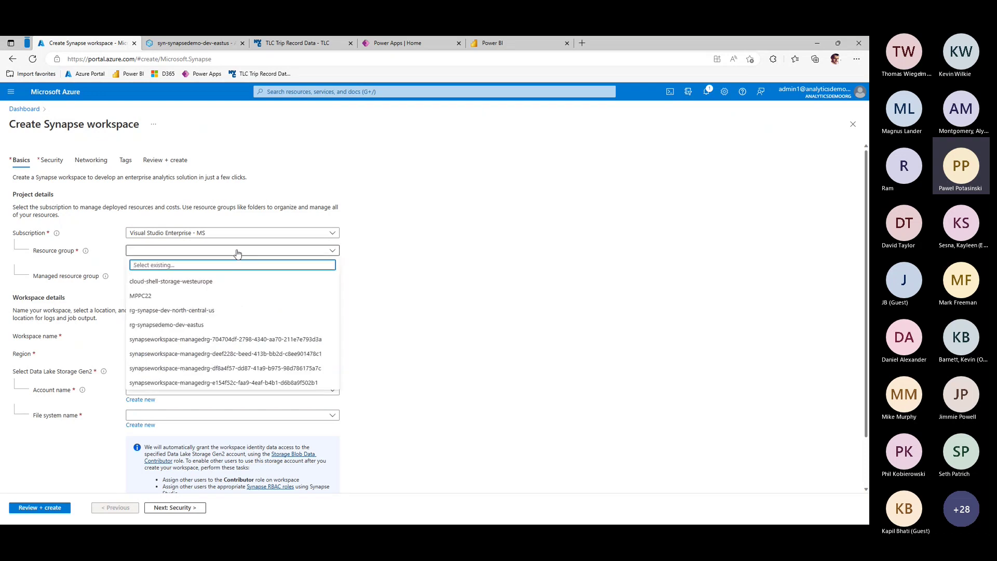
{"action": "left_click", "coordinate": [379, 250]}
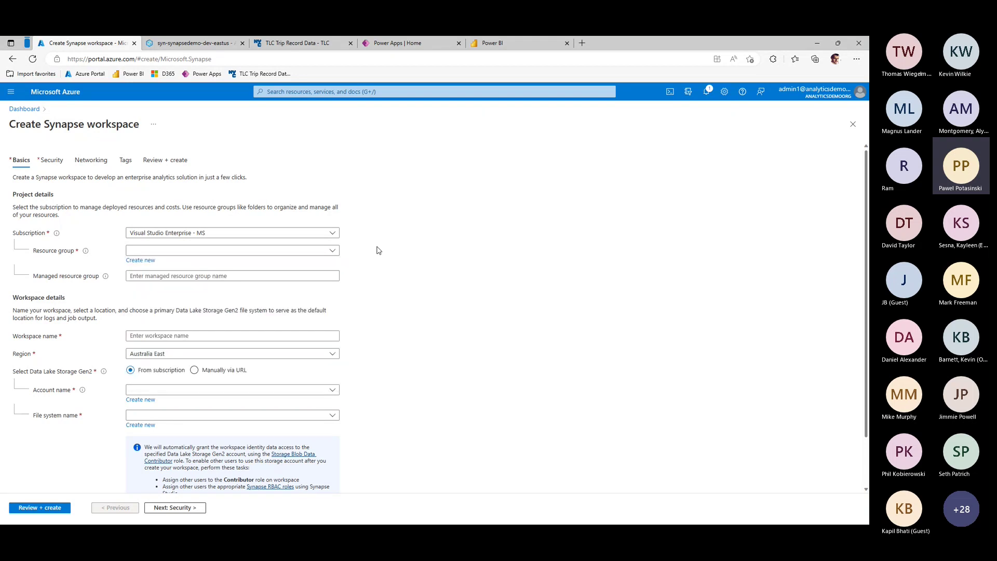
{"action": "left_click", "coordinate": [161, 335]}
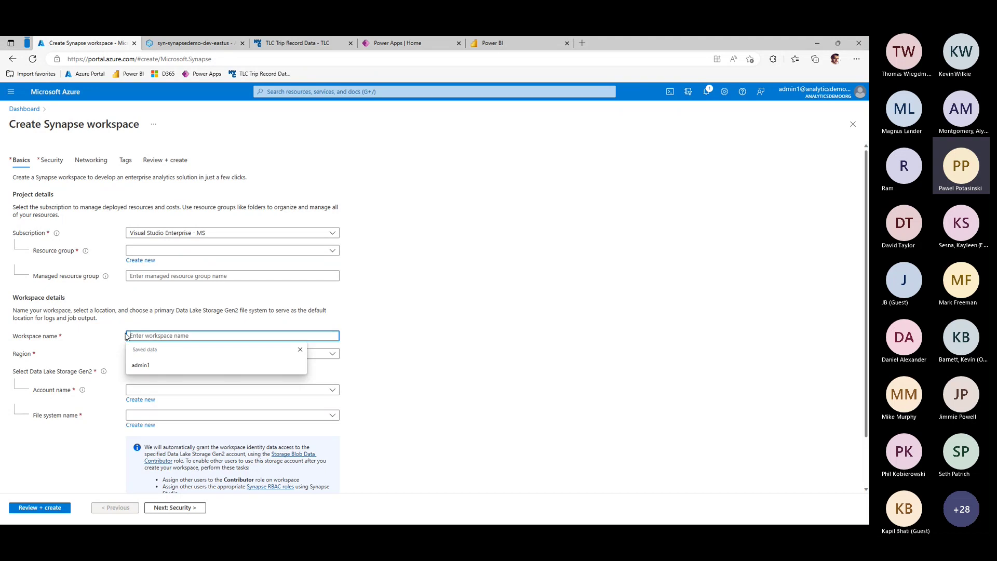
{"action": "left_click", "coordinate": [408, 331]}
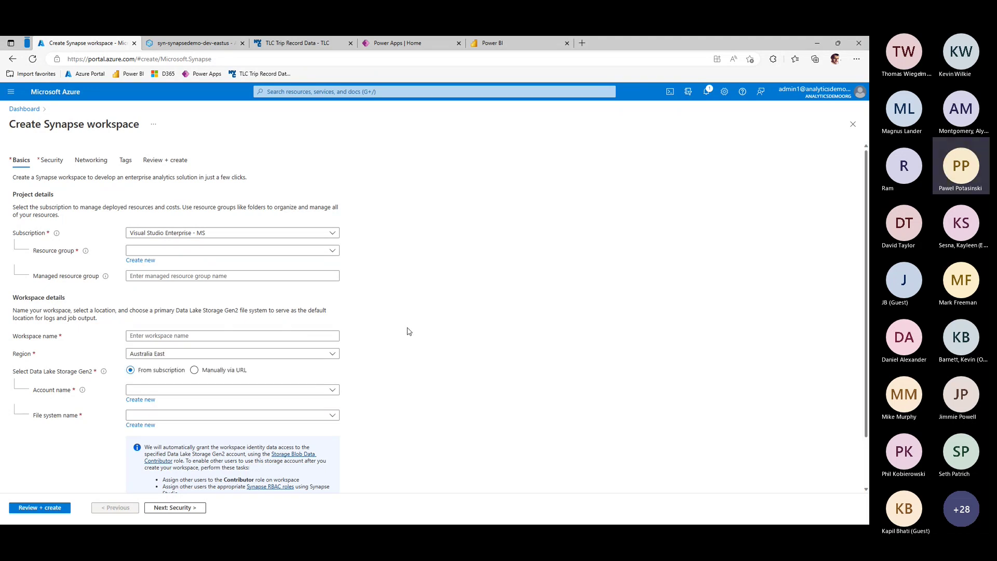
{"action": "scroll", "coordinate": [409, 330], "scroll_direction": "down", "scroll_amount": 2}
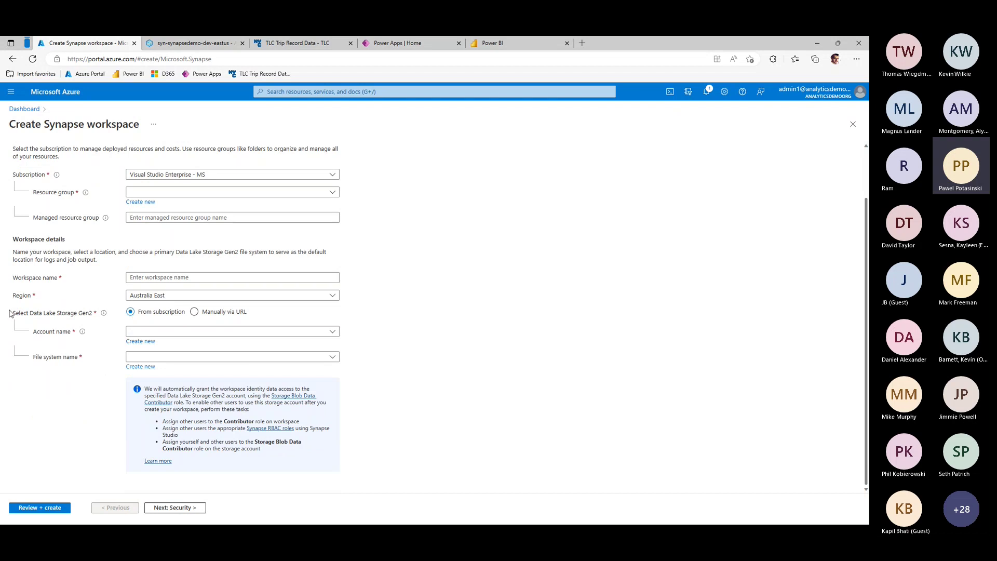
{"action": "mouse_move", "coordinate": [8, 305]}
{"action": "left_mouse_down"}
{"action": "mouse_move", "coordinate": [26, 316]}
{"action": "mouse_move", "coordinate": [269, 336]}
{"action": "mouse_move", "coordinate": [355, 369]}
{"action": "left_mouse_up"}
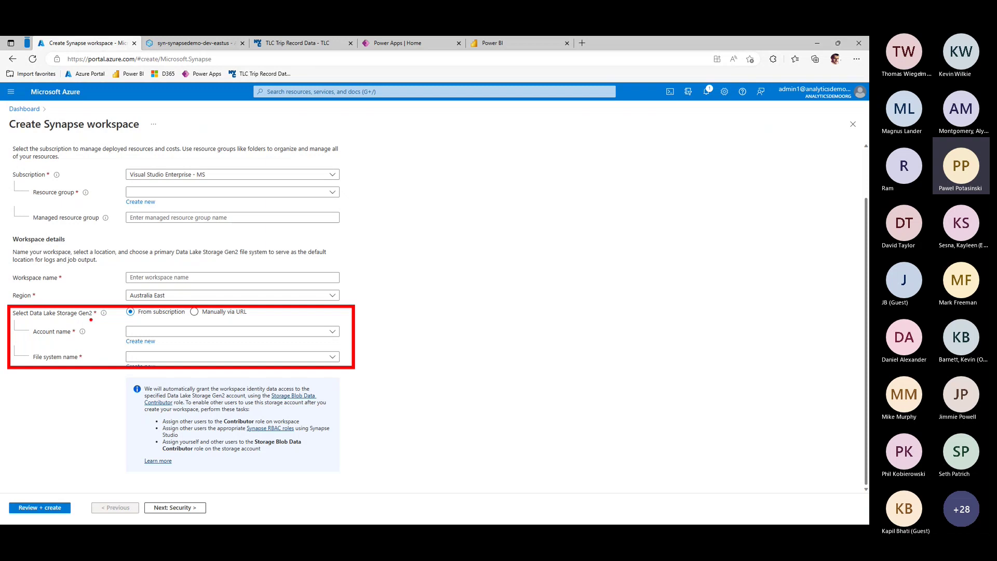
{"action": "key", "text": "Escape"}
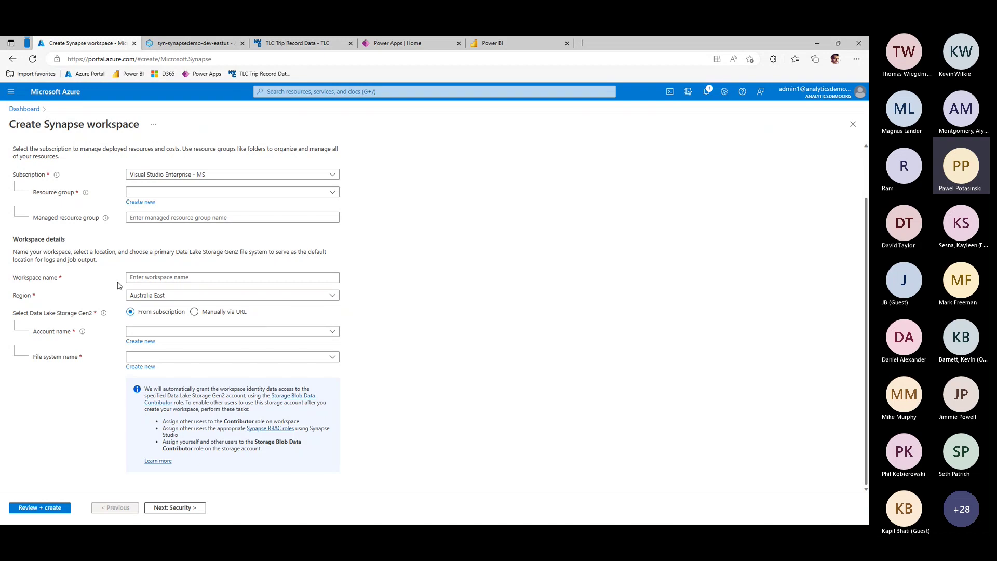
{"action": "left_click", "coordinate": [152, 298]}
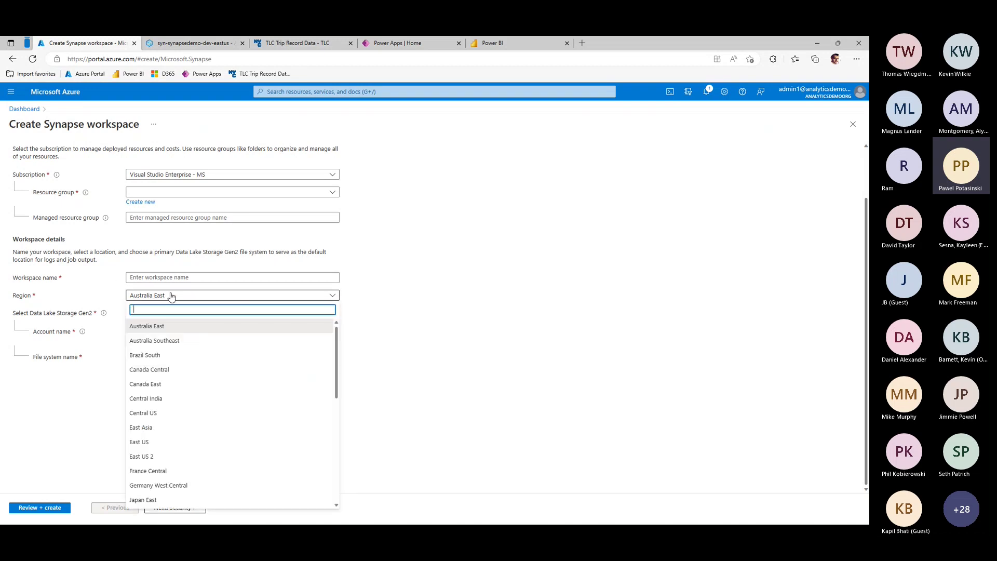
{"action": "left_click", "coordinate": [172, 296]}
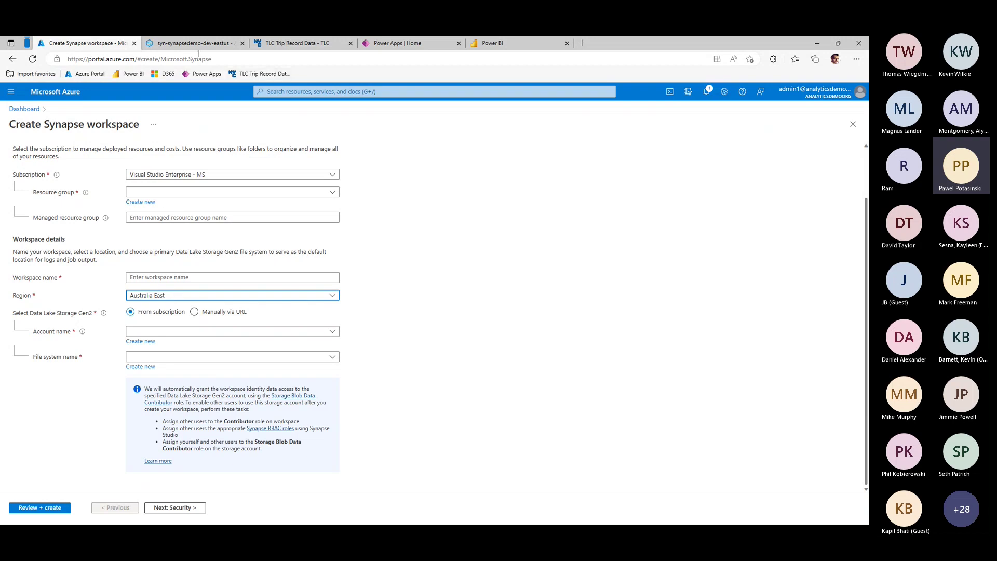
{"action": "left_click", "coordinate": [32, 109]}
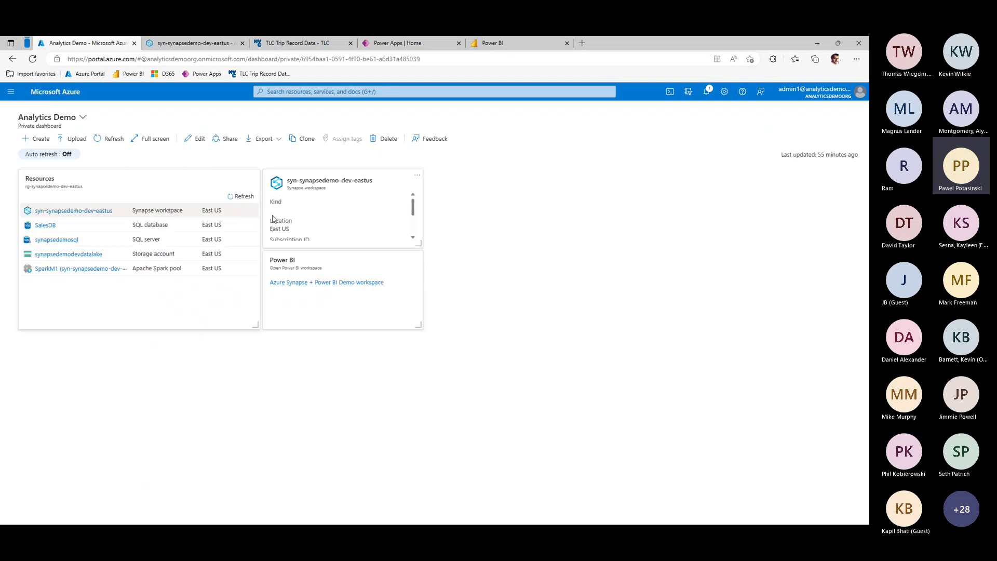
Open the syn-synapsedemo-dev-eastus workspace in Synapse Studio and close the older browser tab of that workspace
{"action": "left_click", "coordinate": [319, 227]}
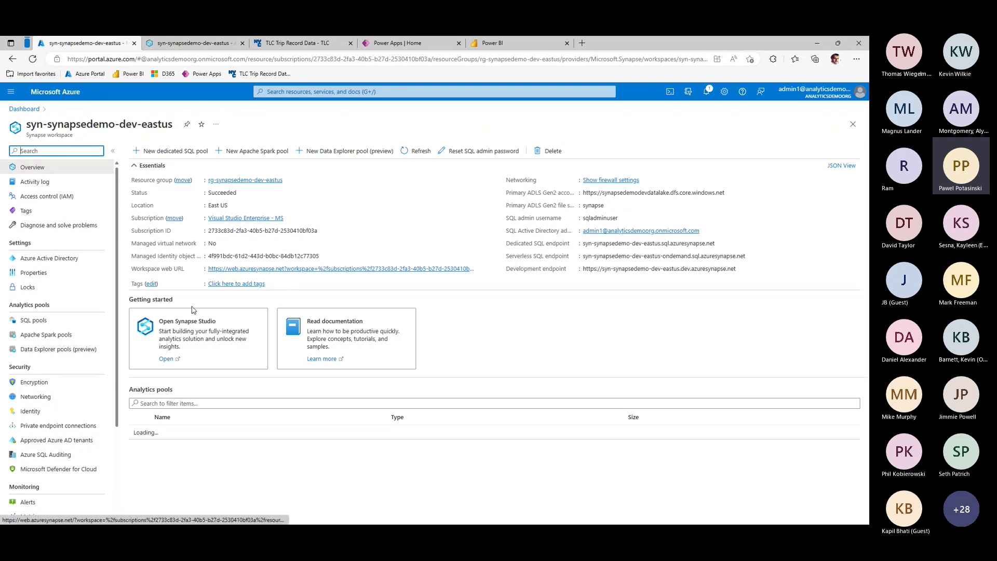
{"action": "left_click", "coordinate": [167, 359]}
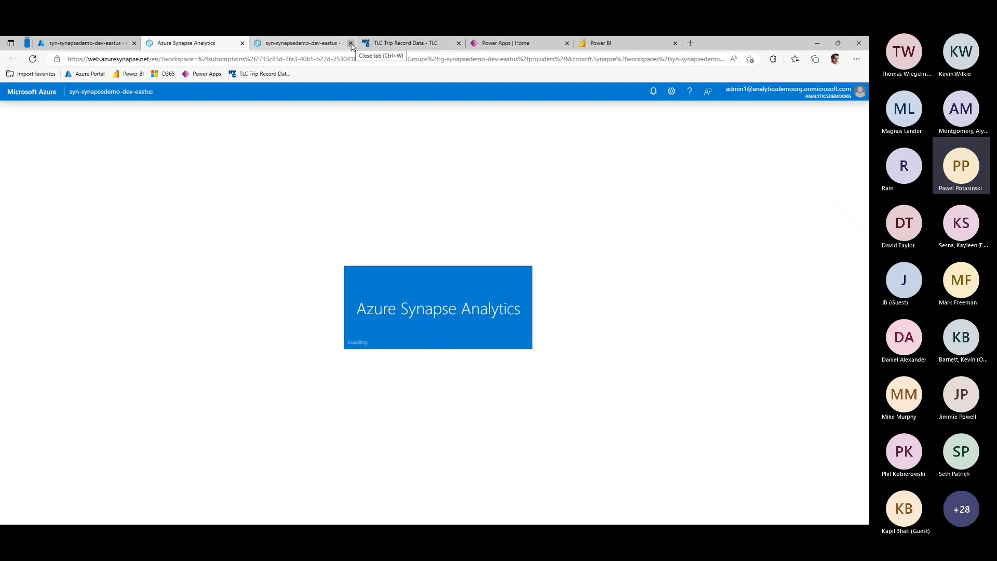
{"action": "left_click", "coordinate": [351, 44]}
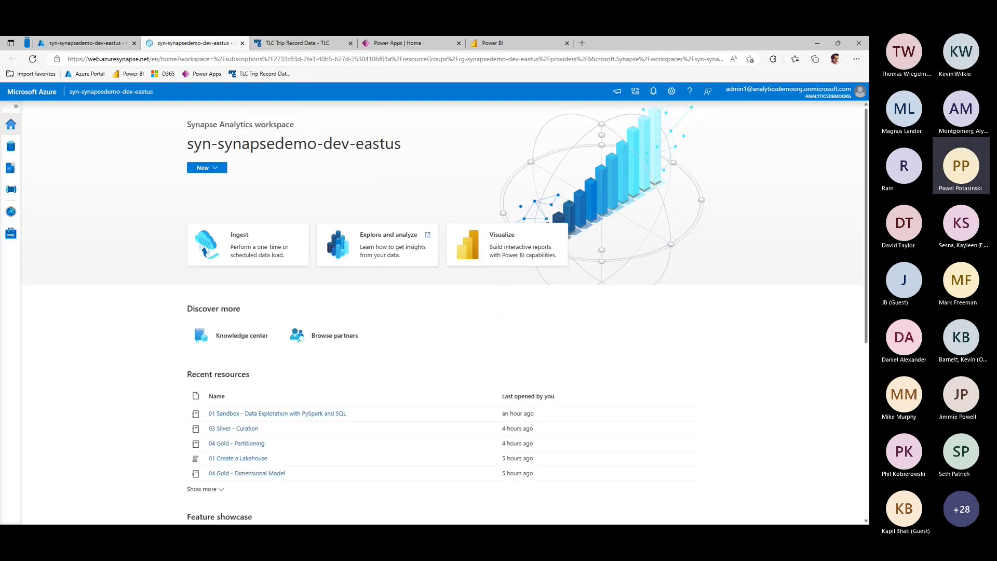
Expand Synapse Studio's navigation to review the Data, Develop, Integrate, Monitor and Manage hubs, and switch to the slide presentation
{"action": "left_click", "coordinate": [11, 110]}
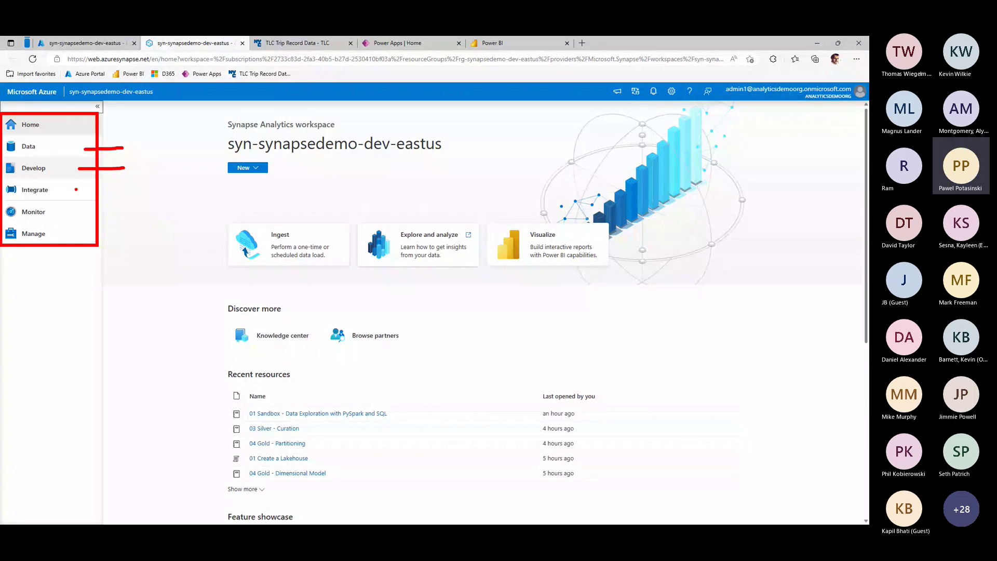
{"action": "left_click_drag", "start_coordinate": [77, 190], "coordinate": [126, 184]}
{"action": "left_click_drag", "start_coordinate": [63, 205], "coordinate": [61, 239]}
{"action": "key", "text": "Escape"}
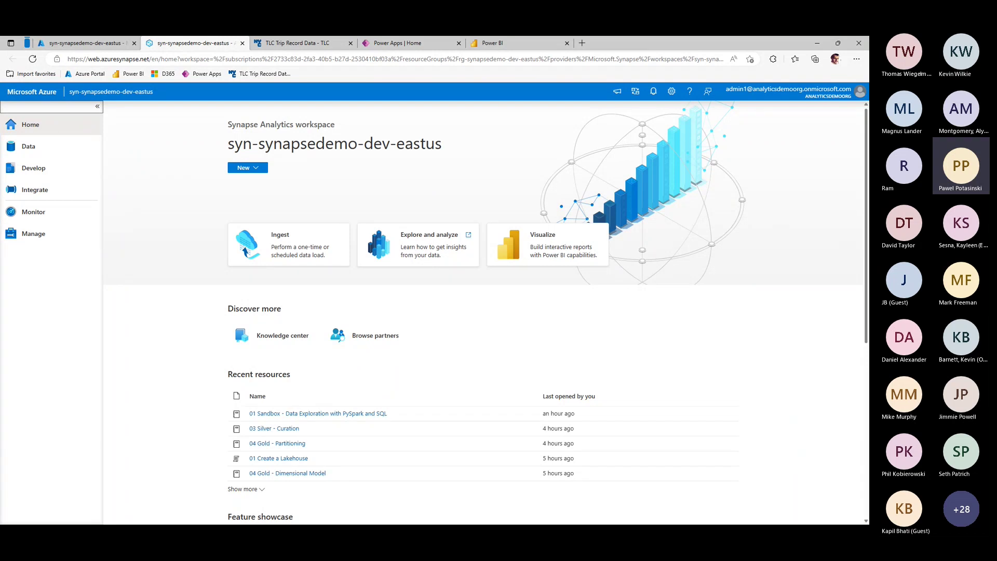
{"action": "key", "text": "alt+Tab"}
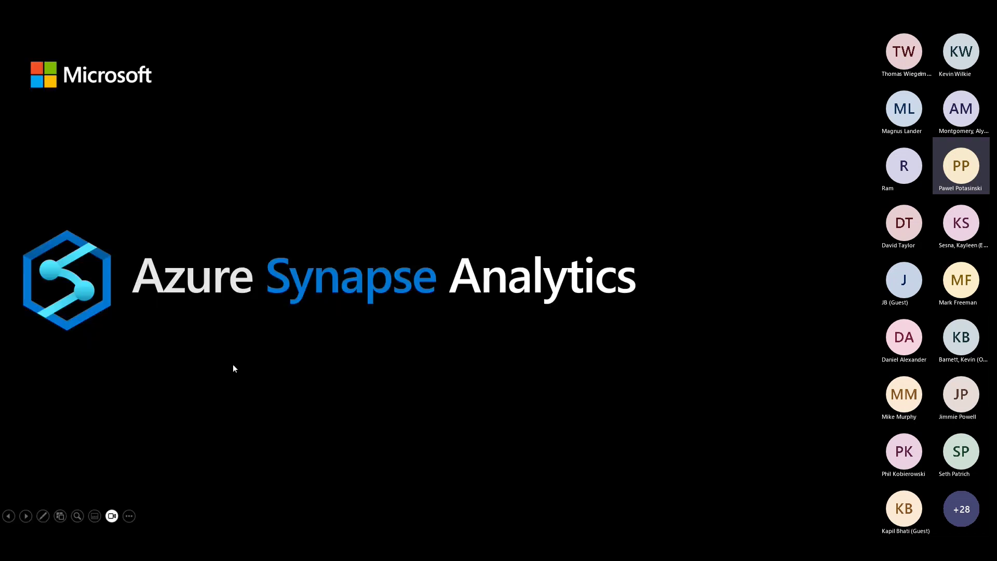
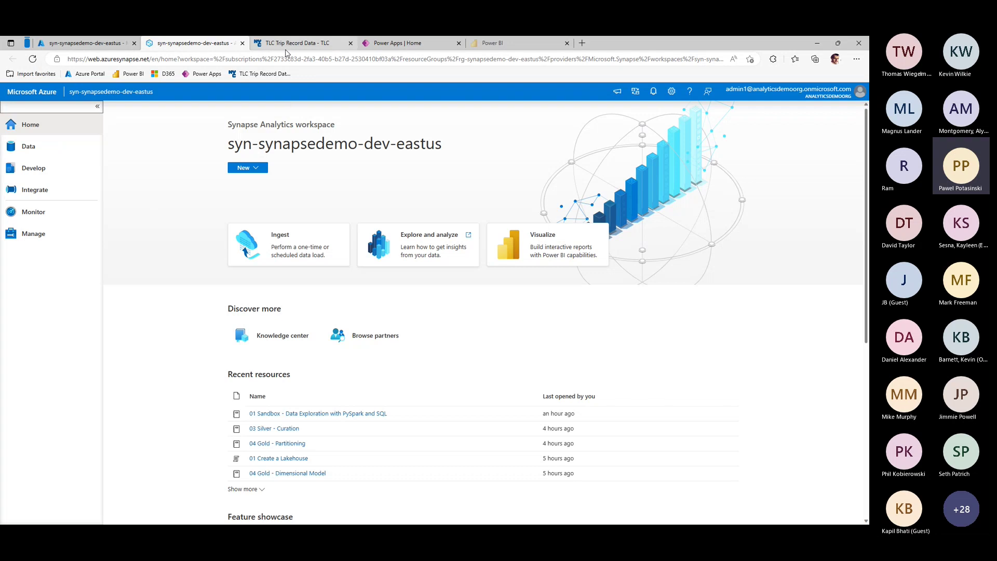
Copy the link of the January 2022 Yellow Taxi Trip Records PARQUET file from the TLC Trip Record Data page
{"action": "left_click", "coordinate": [286, 47]}
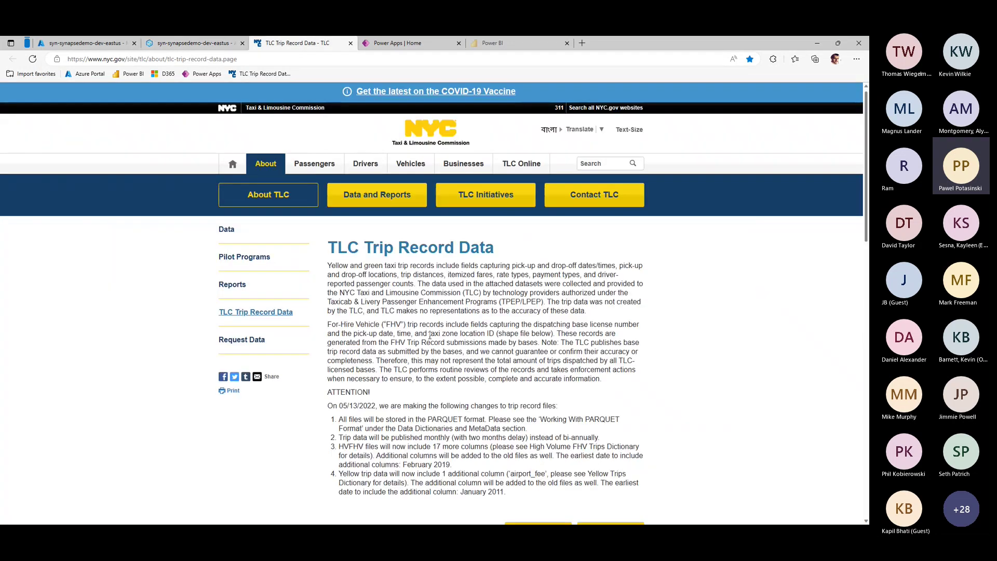
{"action": "scroll", "coordinate": [347, 293], "scroll_direction": "down", "scroll_amount": 5}
{"action": "left_click", "coordinate": [347, 290]}
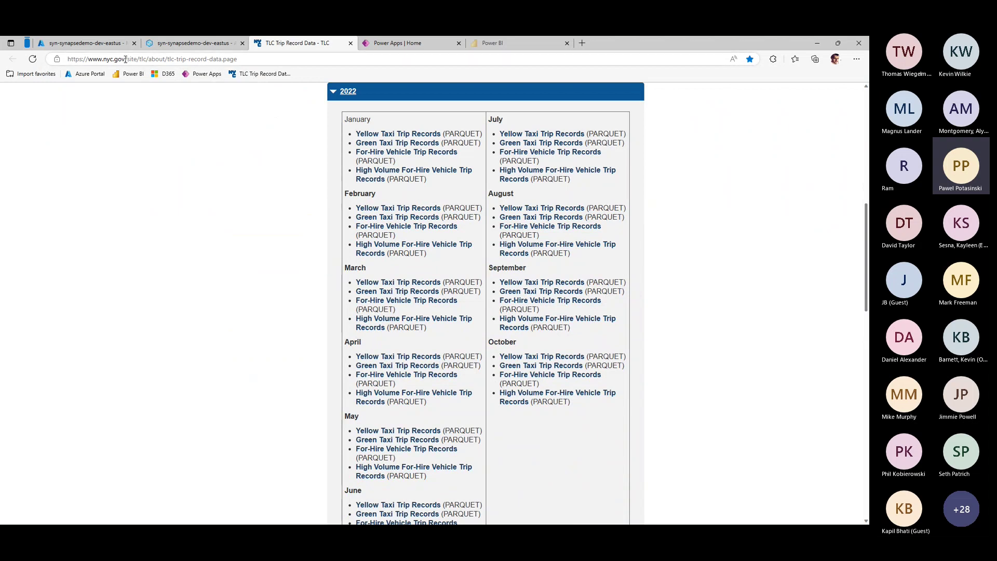
{"action": "right_click", "coordinate": [377, 137]}
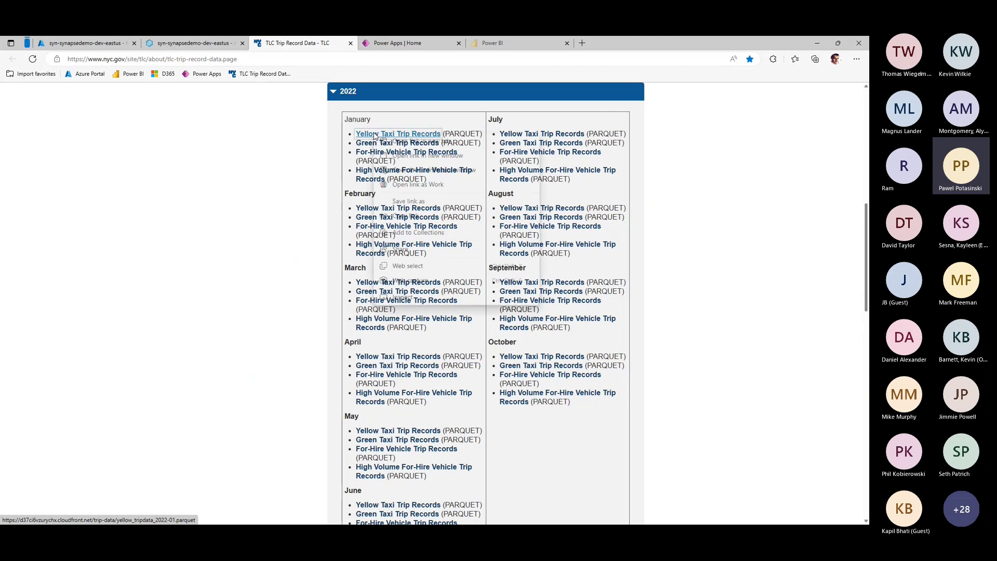
{"action": "left_click", "coordinate": [401, 216]}
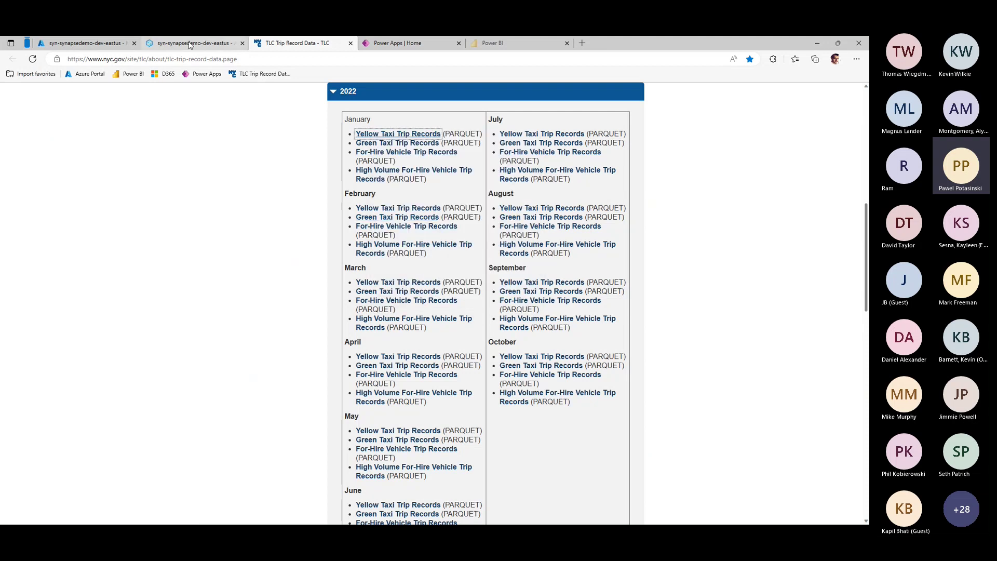
In Synapse Studio, start an ingest with the Copy Data tool as a built-in copy task that runs once now
{"action": "left_click", "coordinate": [188, 44]}
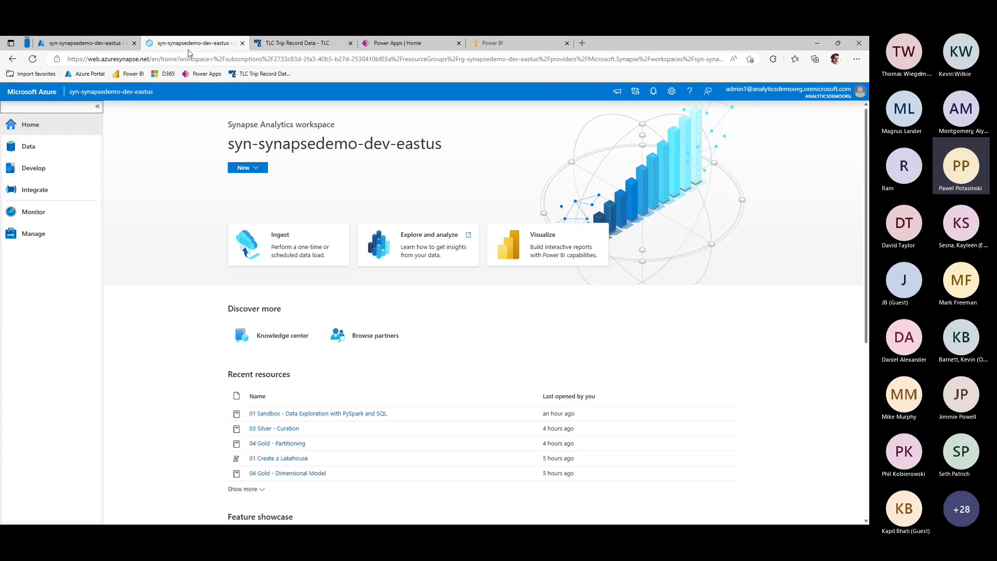
{"action": "left_click", "coordinate": [310, 250]}
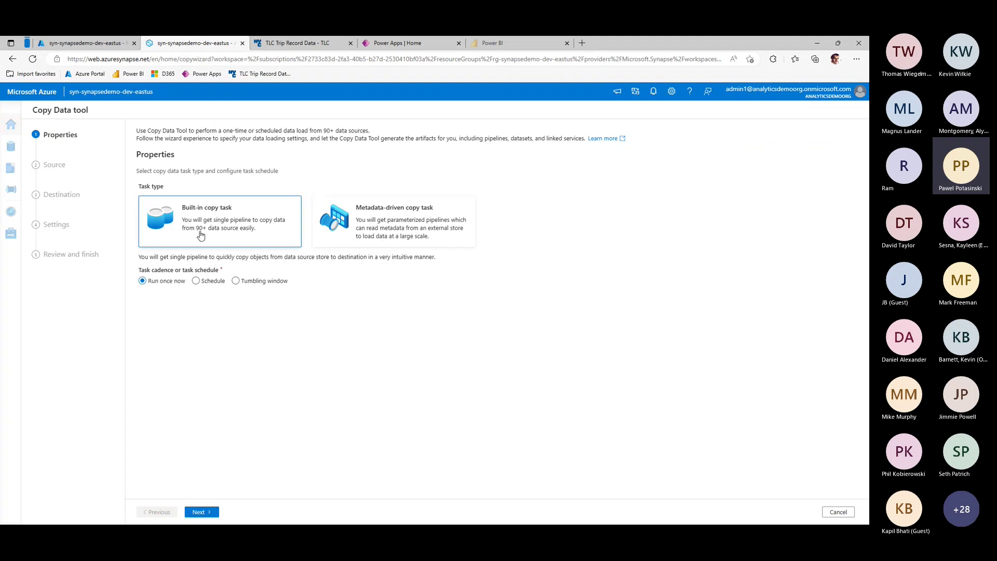
{"action": "left_click", "coordinate": [212, 513]}
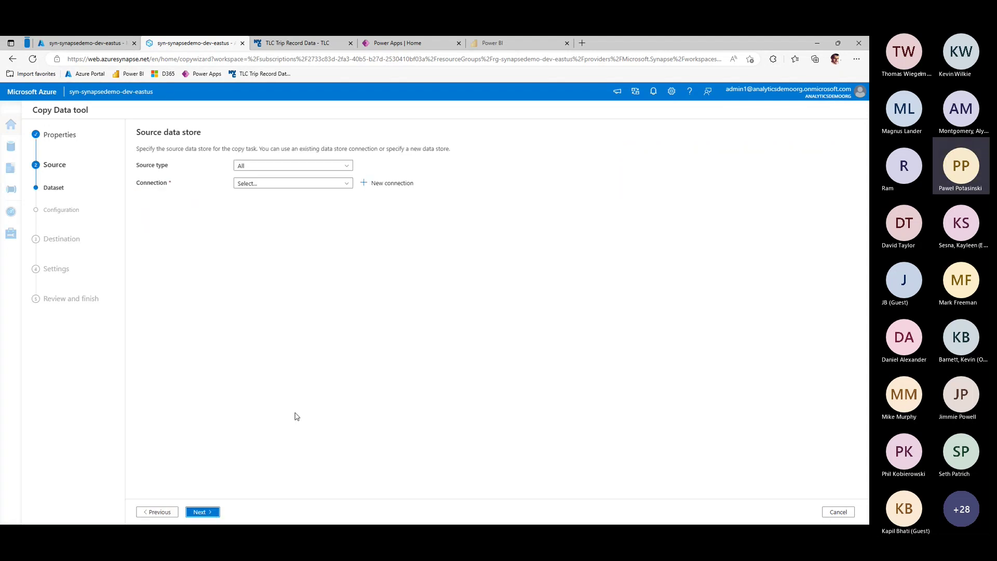
Start a new source connection for the copy task using the HTTP connector, found by searching for "http"
{"action": "left_click", "coordinate": [298, 190]}
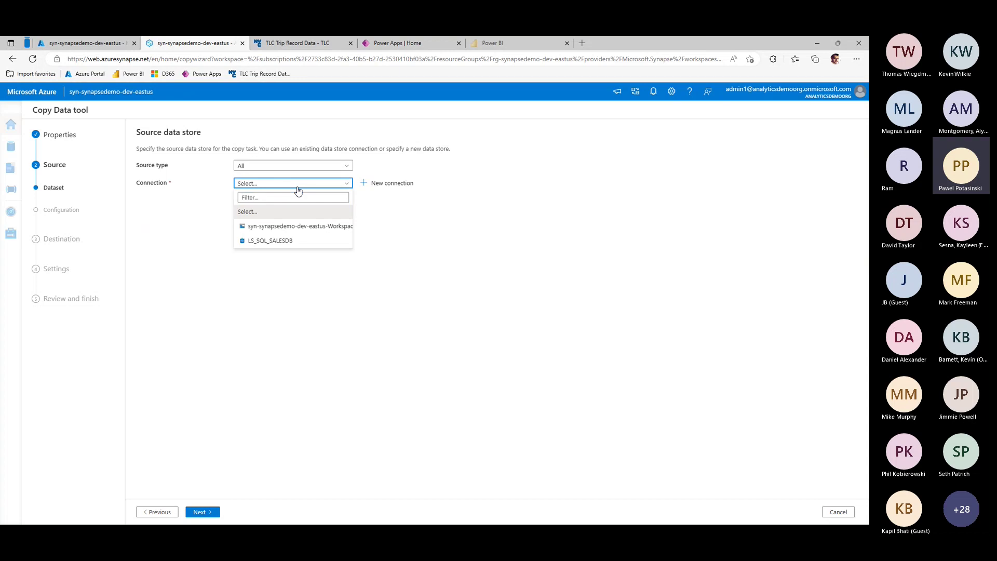
{"action": "left_click", "coordinate": [298, 190]}
{"action": "left_click", "coordinate": [379, 189]}
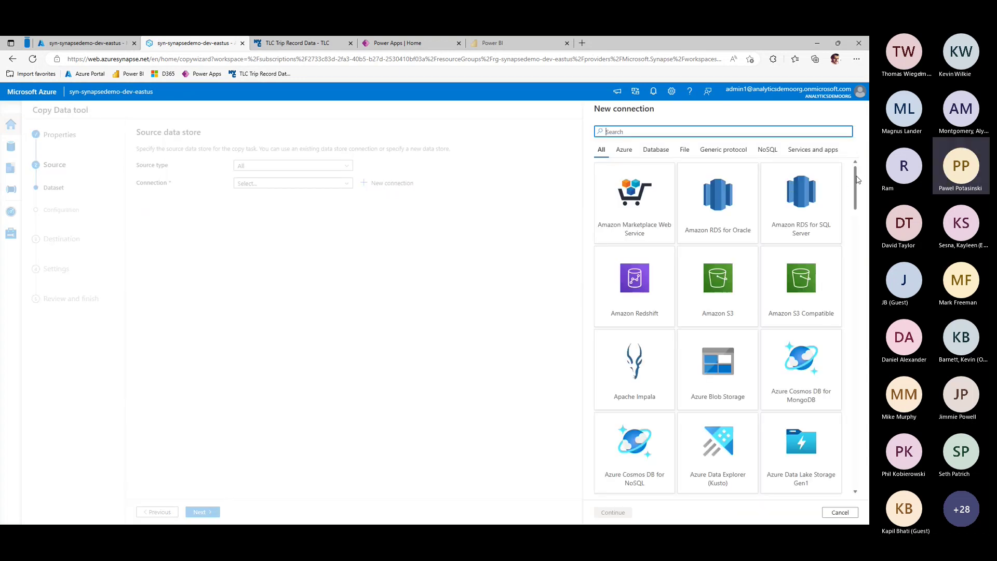
{"action": "mouse_move", "coordinate": [855, 179]}
{"action": "left_mouse_down"}
{"action": "mouse_move", "coordinate": [856, 202]}
{"action": "mouse_move", "coordinate": [855, 183]}
{"action": "left_mouse_up"}
{"action": "left_click", "coordinate": [671, 132]}
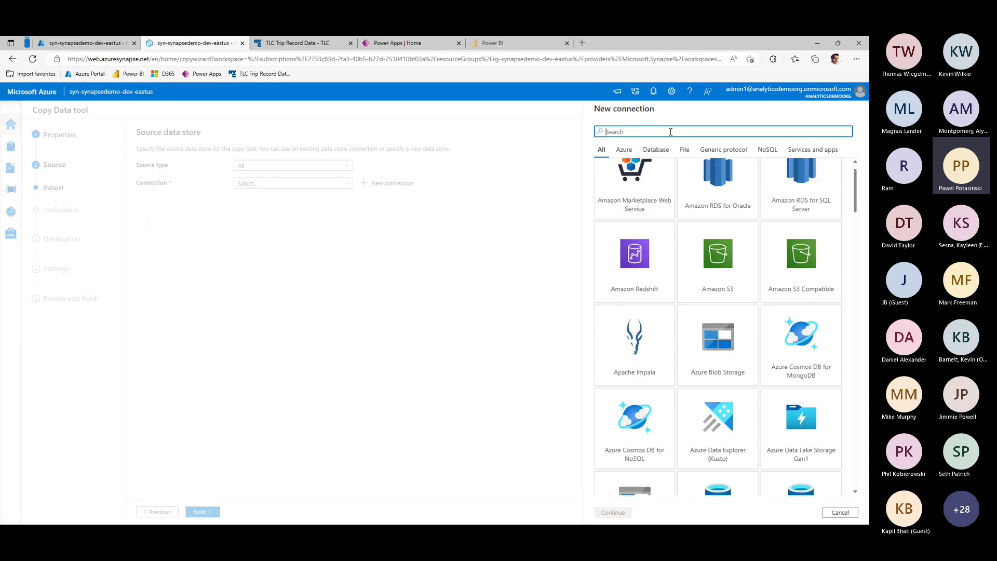
{"action": "type", "text": "http"}
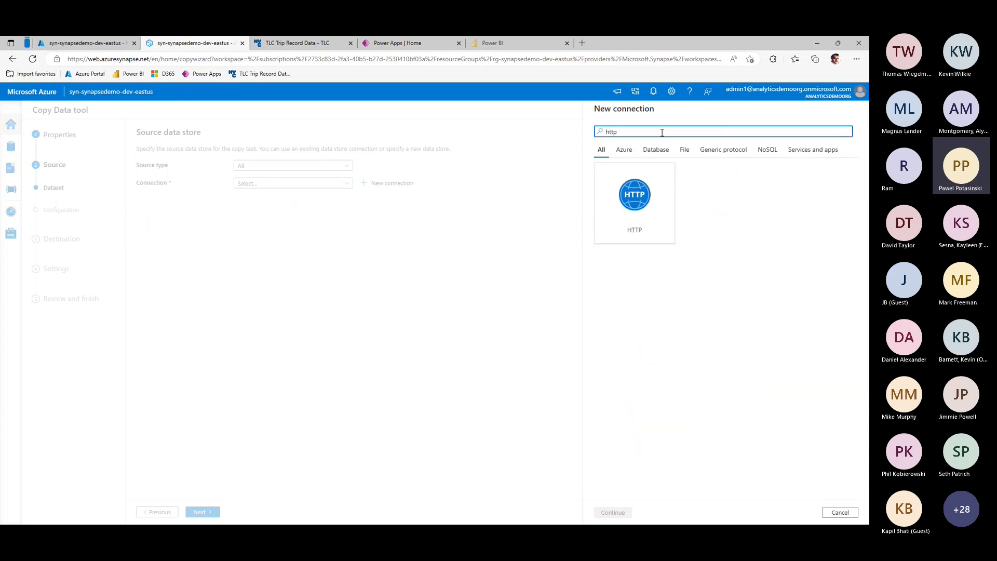
{"action": "left_click", "coordinate": [649, 182]}
{"action": "left_click", "coordinate": [613, 512]}
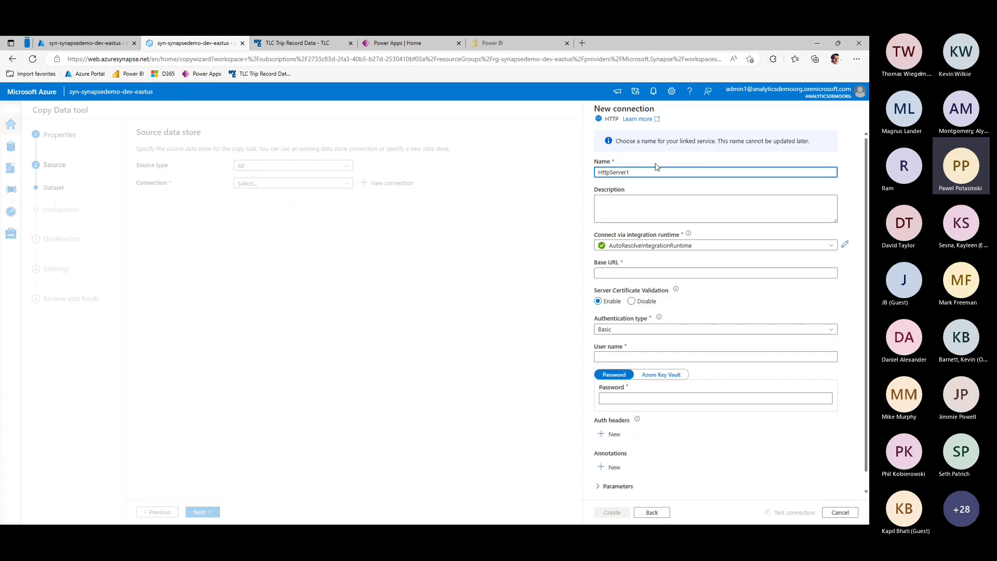
Paste the copied yellow_tripdata_2022-01.parquet link as the HTTP connection's base URL and set its authentication type to Anonymous
{"action": "left_click", "coordinate": [623, 271]}
{"action": "key", "text": "ctrl+v"}
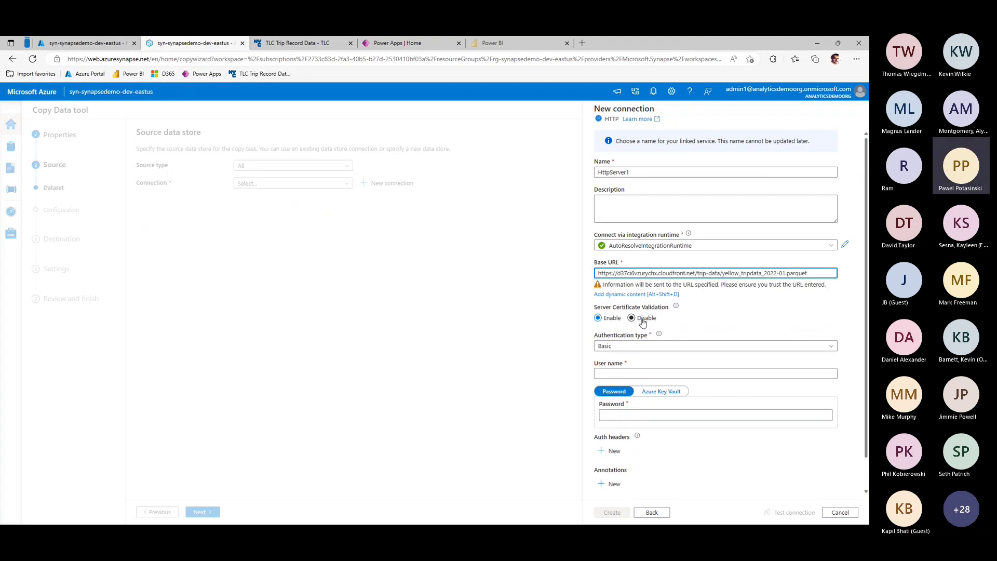
{"action": "left_click", "coordinate": [630, 347]}
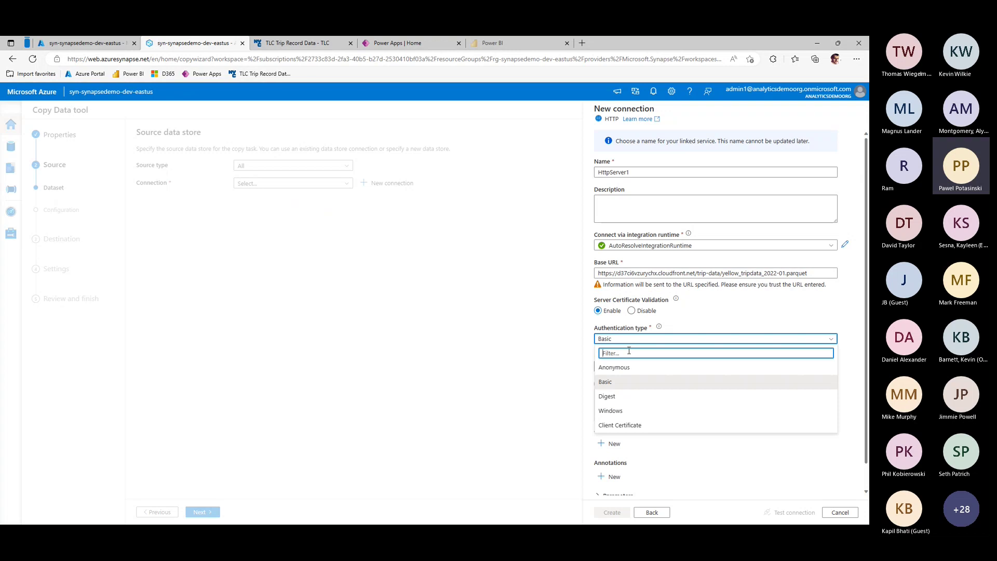
{"action": "left_click", "coordinate": [630, 367]}
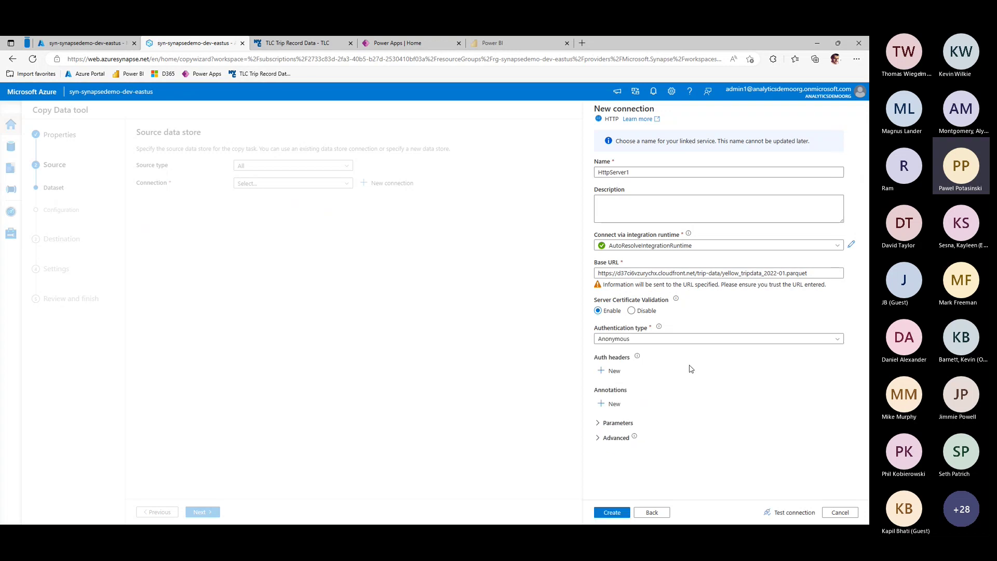
Test the HTTP connection, create it, and accept it as the copy task's source with the GET request method
{"action": "left_click", "coordinate": [787, 512]}
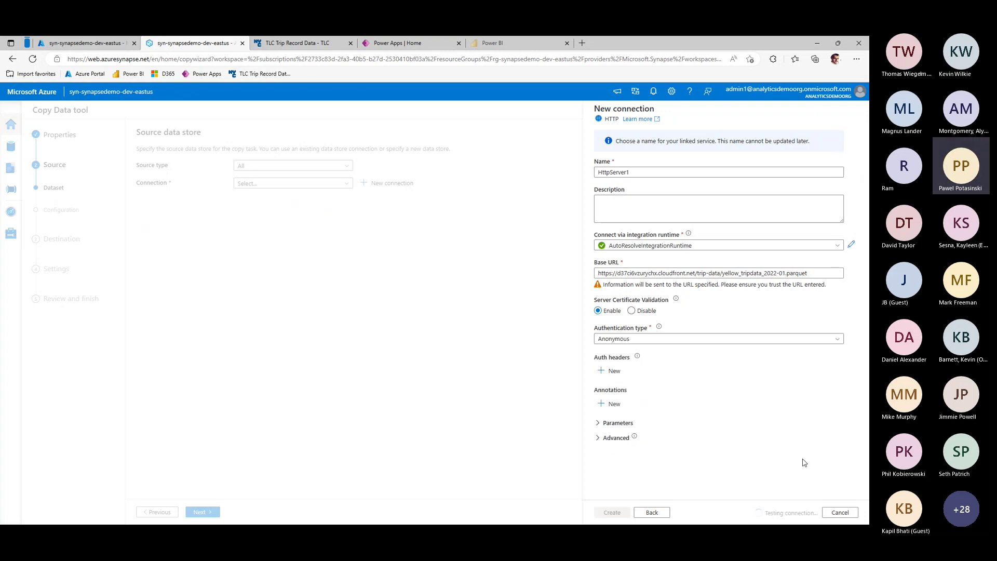
{"action": "left_click", "coordinate": [621, 513]}
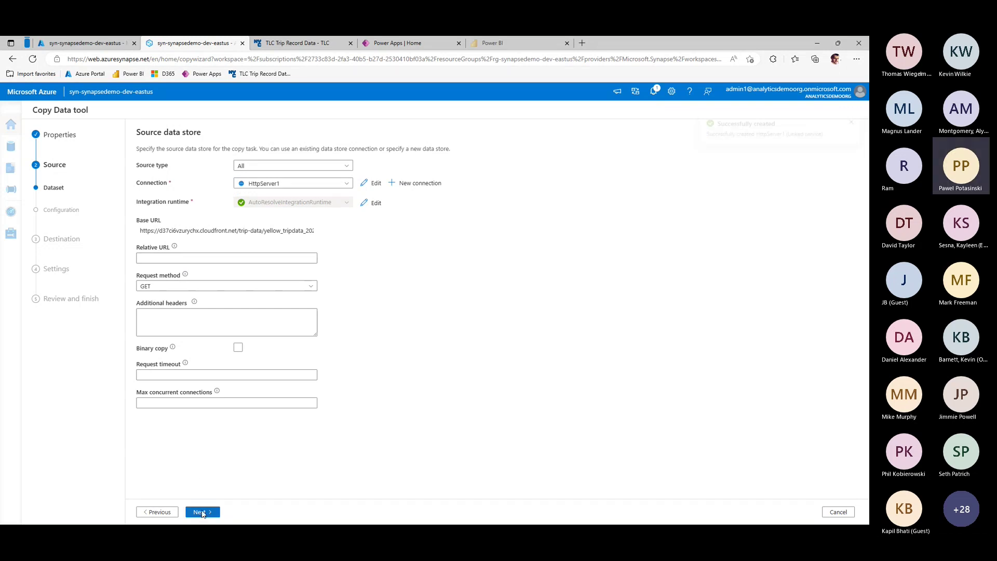
{"action": "left_click", "coordinate": [203, 513]}
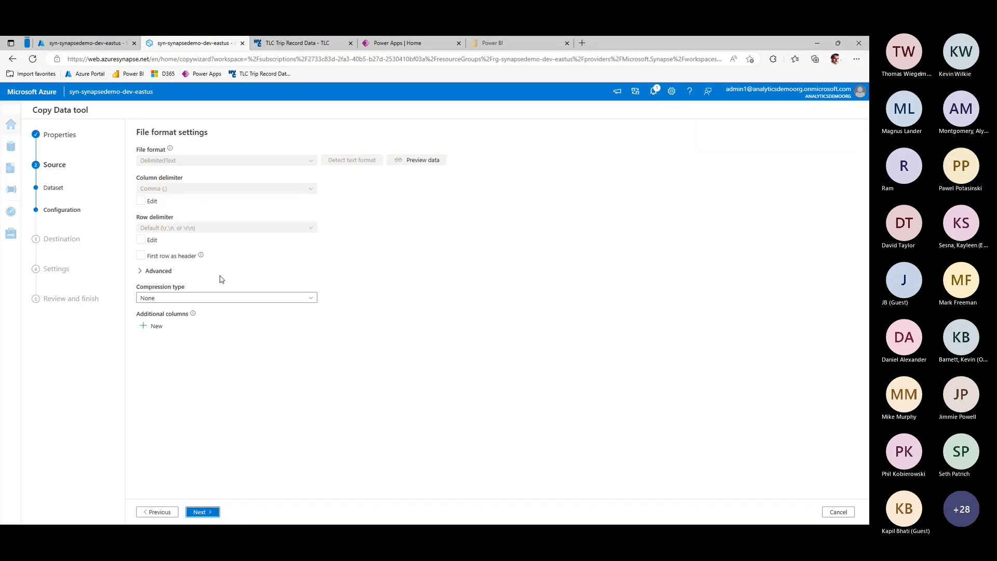
Set the source file format to Parquet with snappy compression and proceed to the destination
{"action": "left_click", "coordinate": [230, 162]}
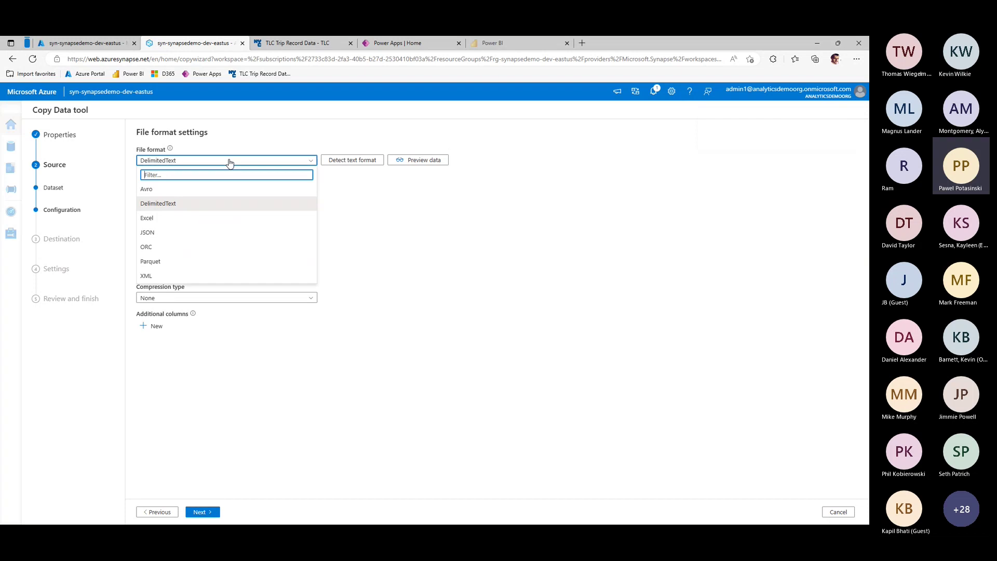
{"action": "left_click", "coordinate": [153, 263]}
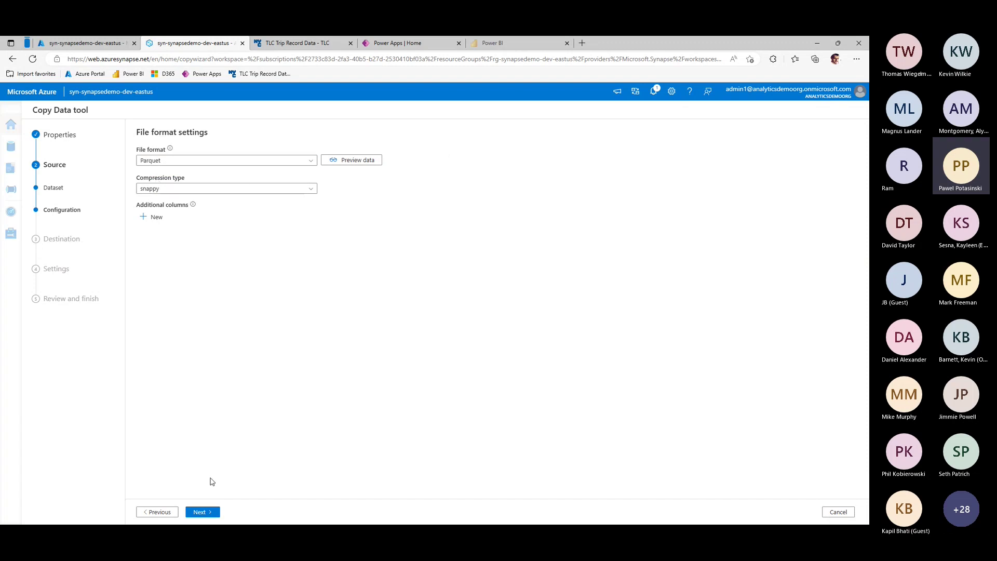
{"action": "left_click", "coordinate": [202, 512]}
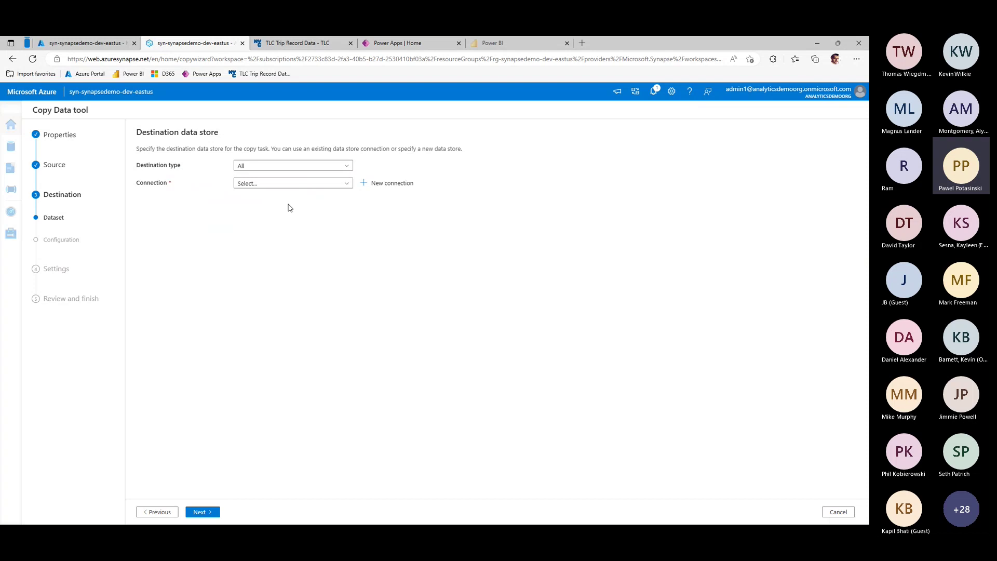
Choose the existing syn-synapsedemo-dev-eastus-WorkspaceDefaultStorage connection as the destination data store
{"action": "left_click", "coordinate": [259, 186]}
{"action": "left_click", "coordinate": [260, 187]}
{"action": "left_click", "coordinate": [259, 187]}
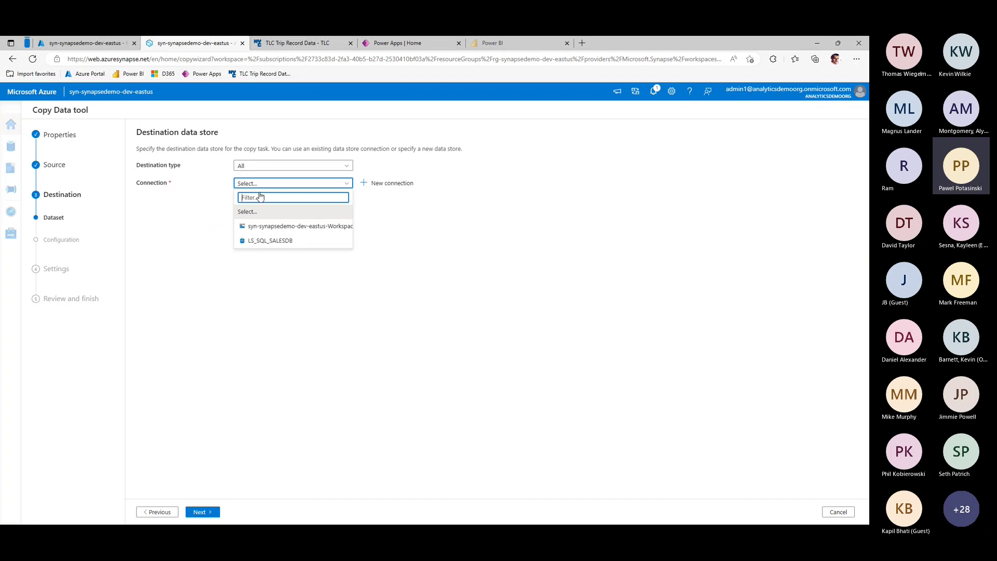
{"action": "left_click", "coordinate": [259, 228]}
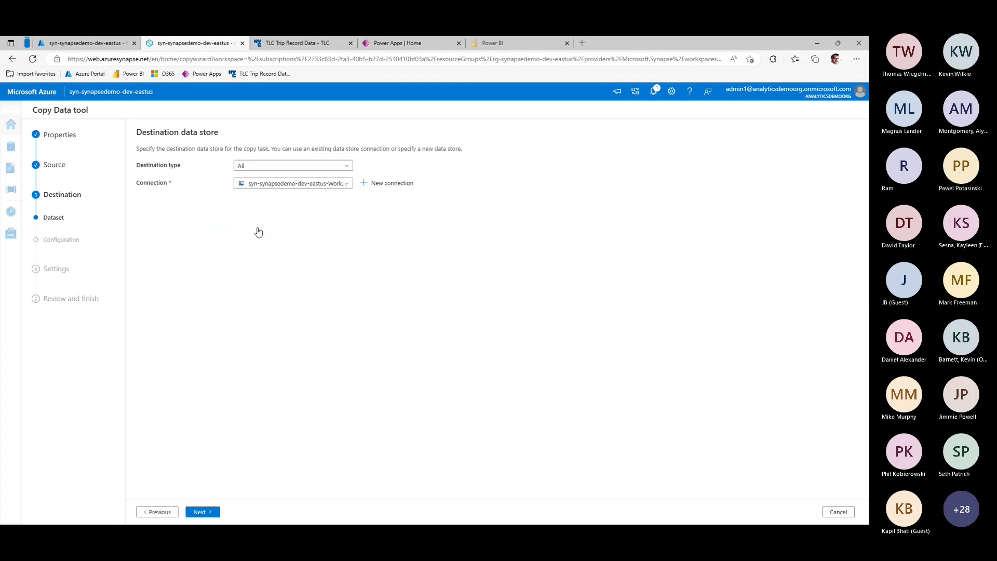
Browse the destination storage and set the folder path to sandbox/OpenDatasets/NYCYellowTaxi/TripSmall
{"action": "left_click", "coordinate": [428, 251]}
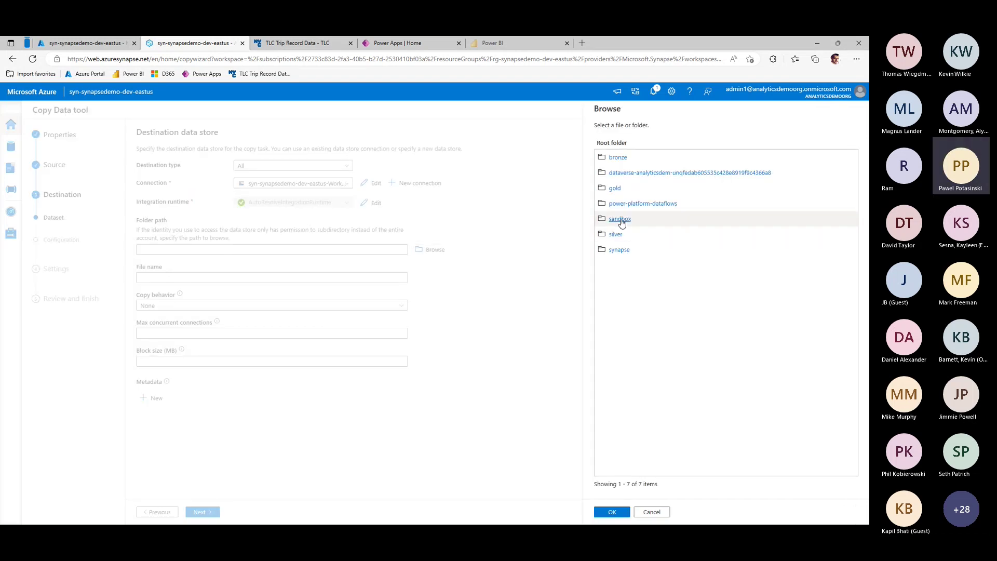
{"action": "left_click", "coordinate": [621, 221]}
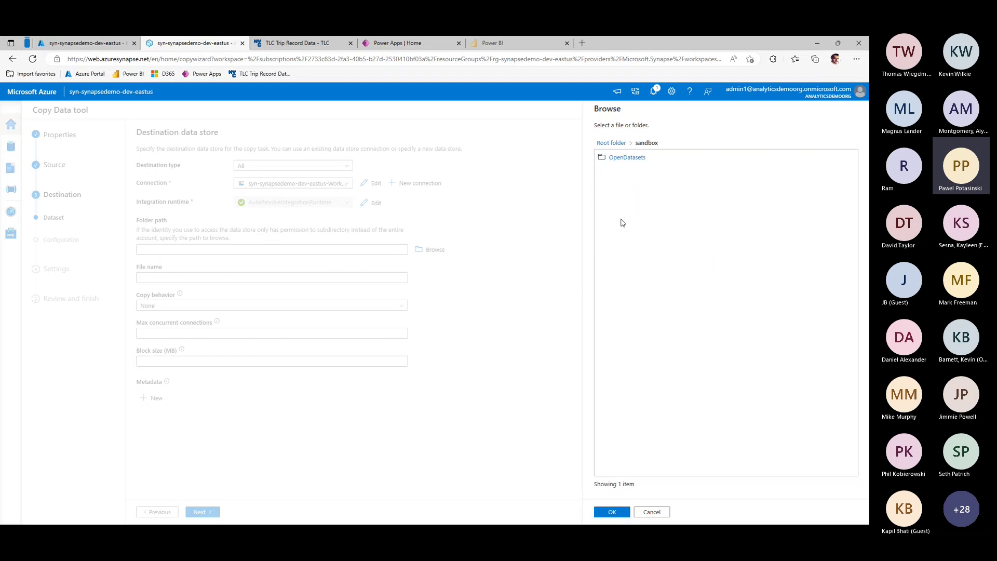
{"action": "left_click", "coordinate": [622, 163]}
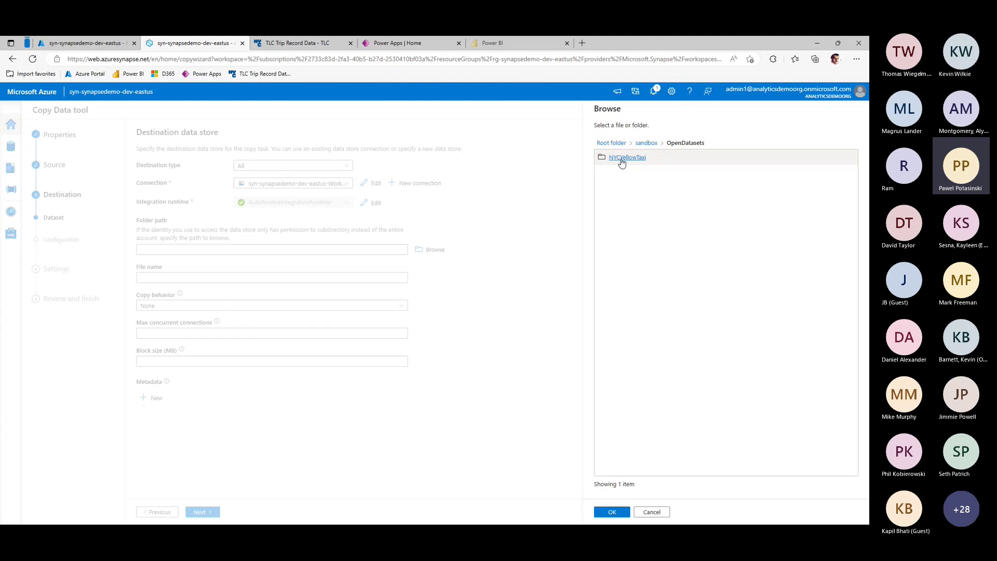
{"action": "left_click", "coordinate": [621, 159]}
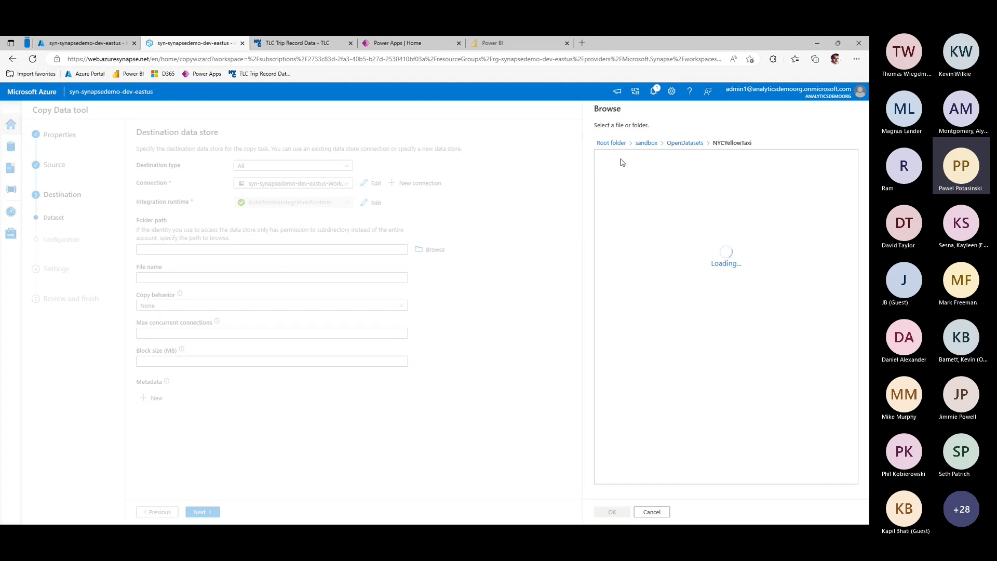
{"action": "left_click", "coordinate": [637, 160]}
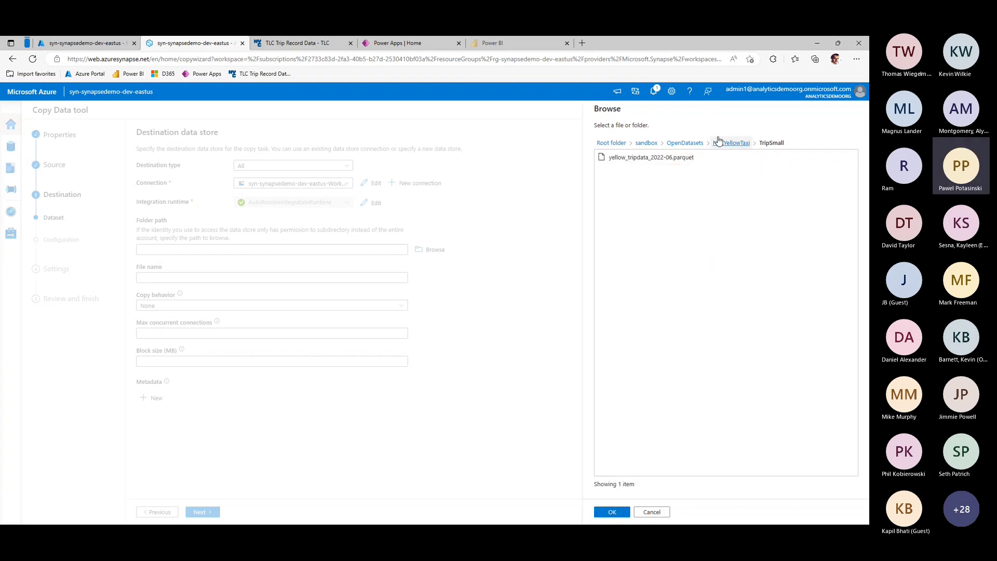
{"action": "left_click", "coordinate": [611, 511]}
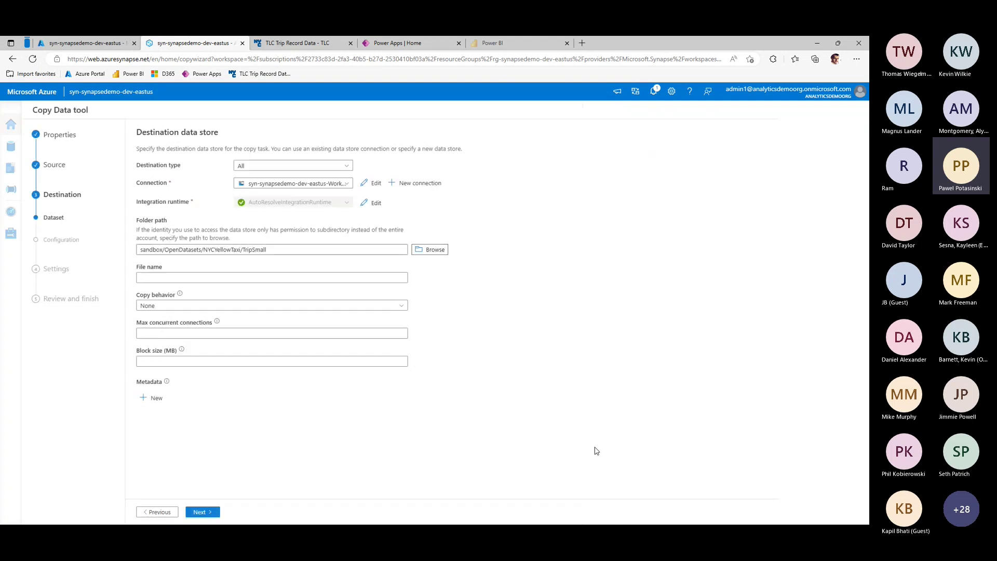
Name the destination file 2022-01.parquet and proceed to its file format settings
{"action": "left_click", "coordinate": [250, 279]}
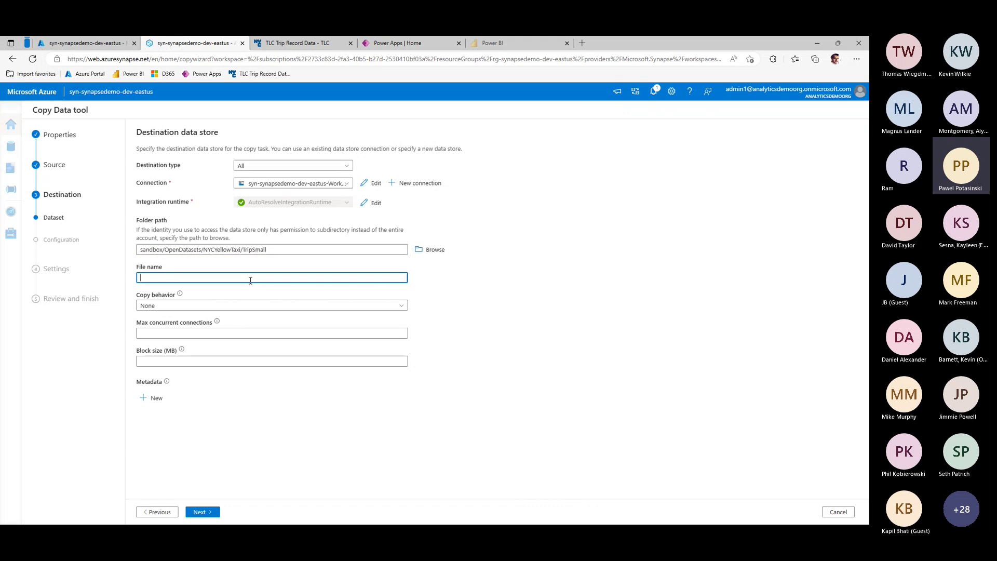
{"action": "type", "text": "2022-01.parquet"}
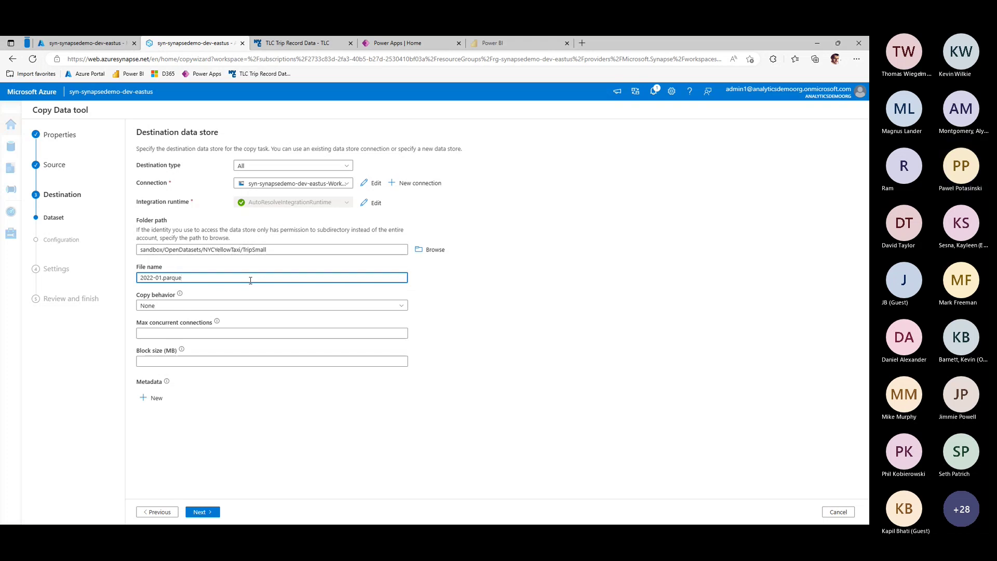
{"action": "left_click", "coordinate": [214, 513]}
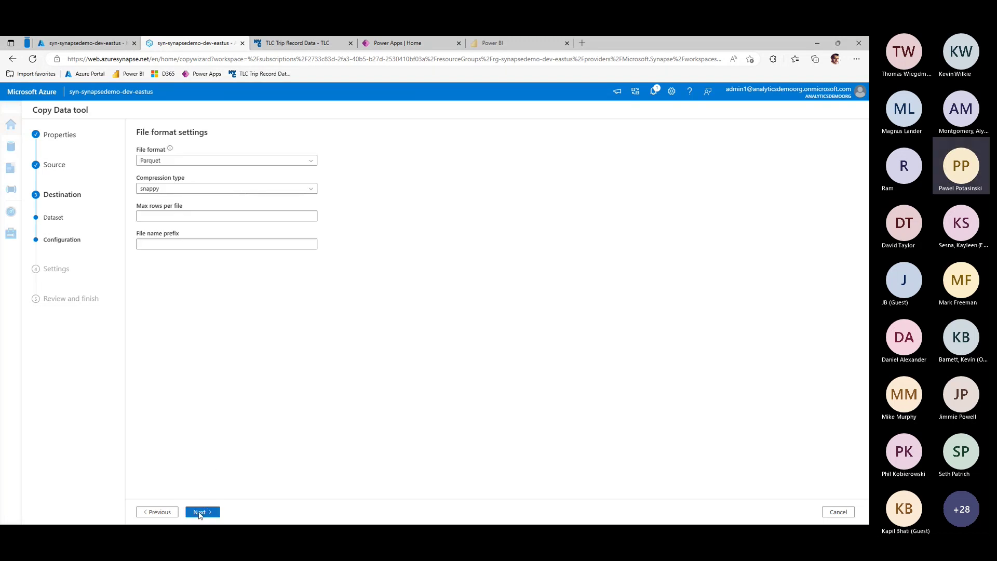
Keep the Parquet snappy output format and default task settings, deploy the copy pipeline, and finish the Copy Data tool
{"action": "left_click", "coordinate": [201, 512]}
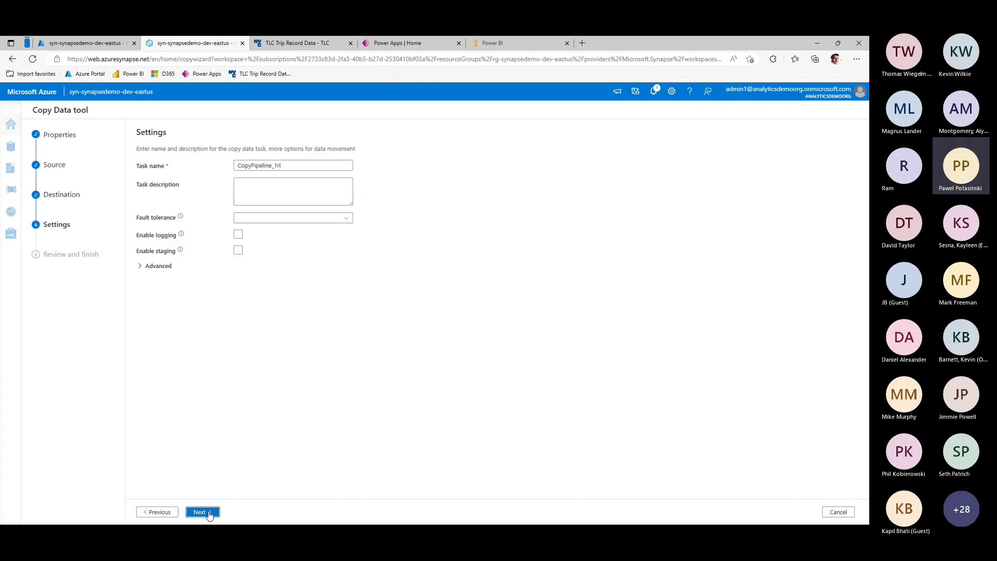
{"action": "left_click", "coordinate": [207, 513]}
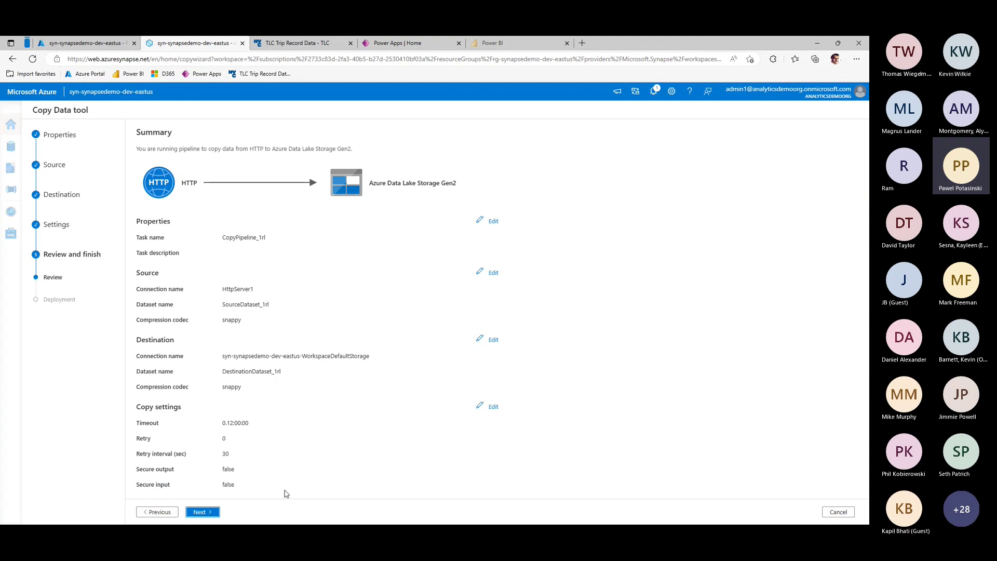
{"action": "left_click", "coordinate": [203, 513]}
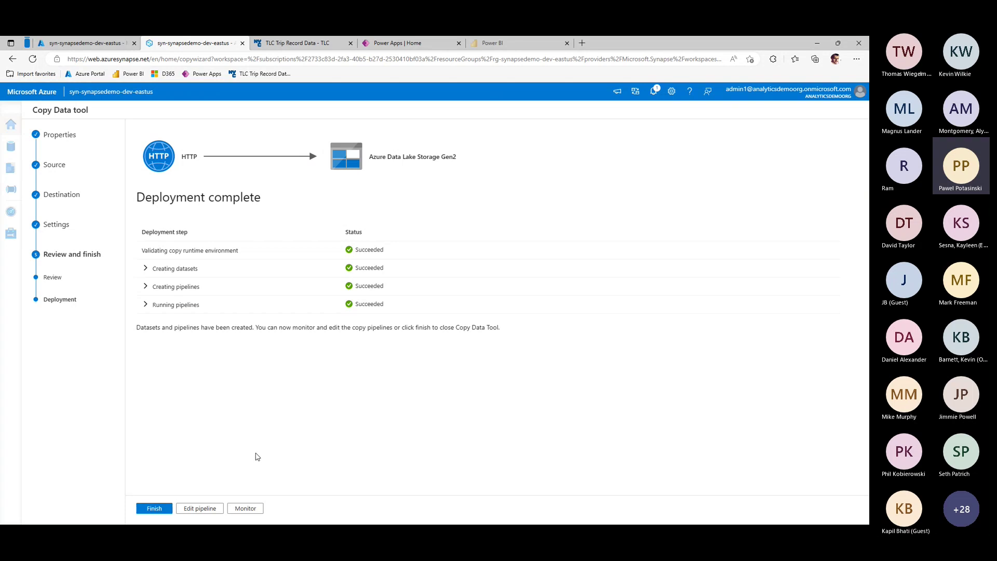
{"action": "left_click", "coordinate": [161, 508]}
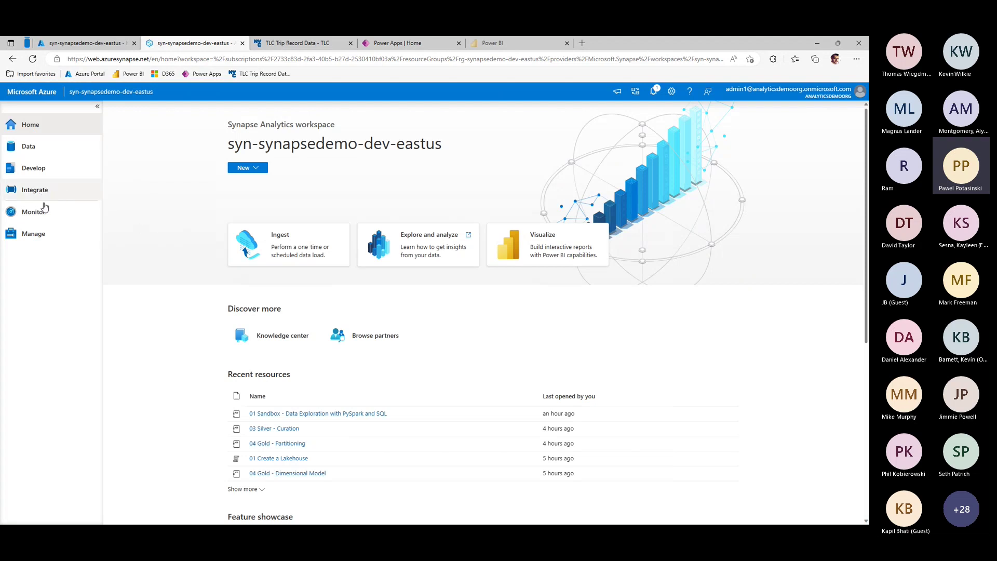
Monitor the CopyPipeline_1rl run and examine the transfer details of its copy activity
{"action": "left_click", "coordinate": [54, 216]}
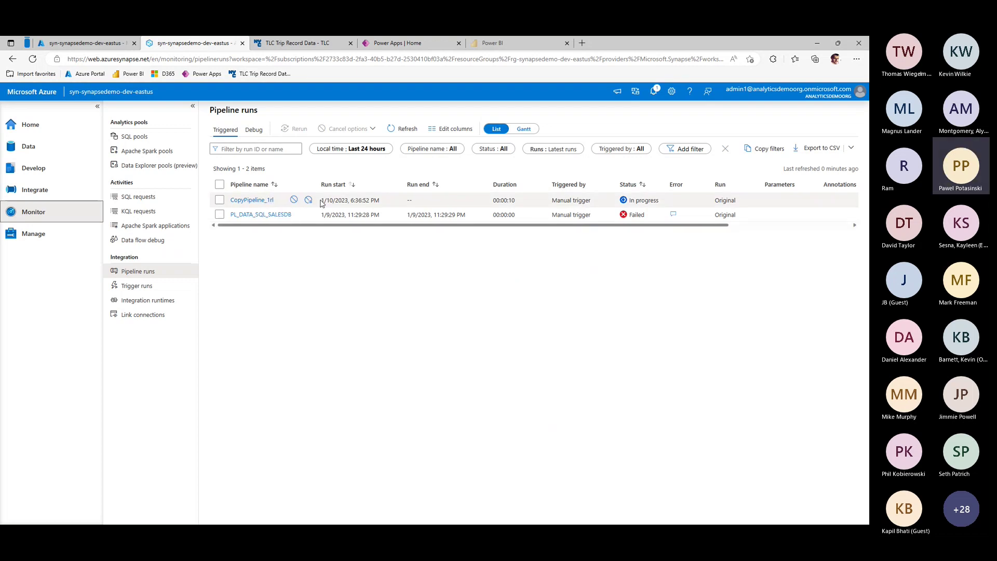
{"action": "left_click", "coordinate": [242, 200]}
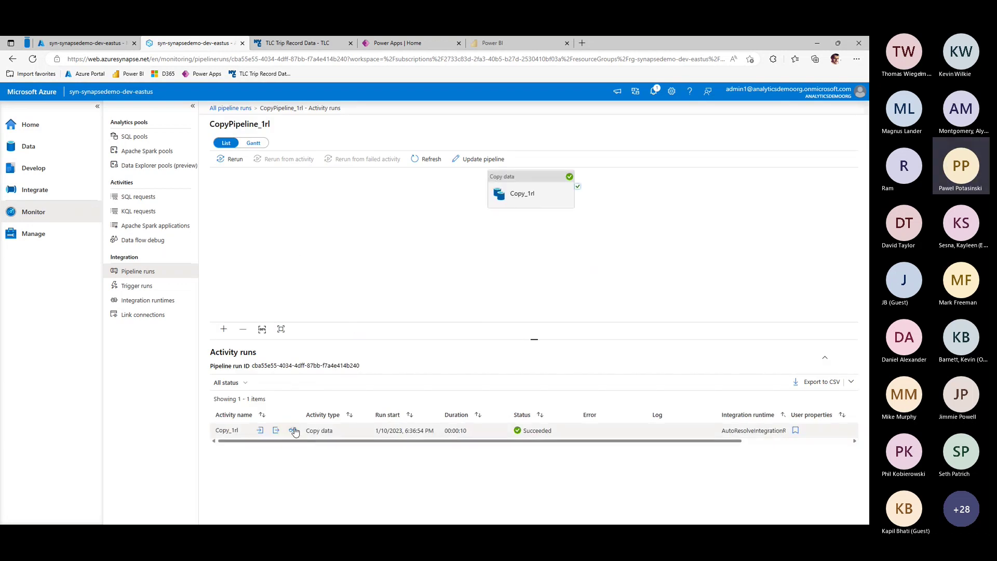
{"action": "left_click", "coordinate": [294, 430]}
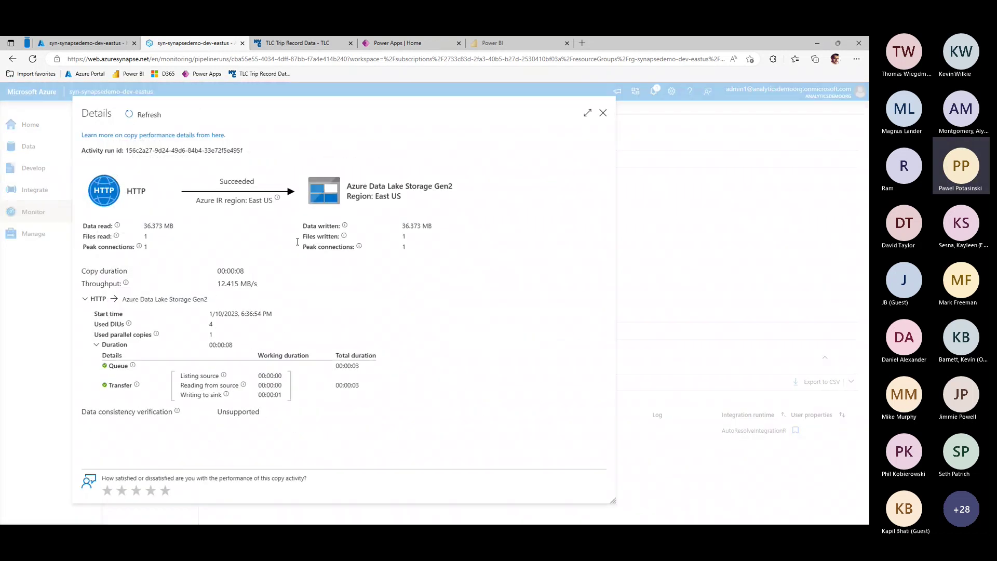
{"action": "left_click", "coordinate": [603, 114]}
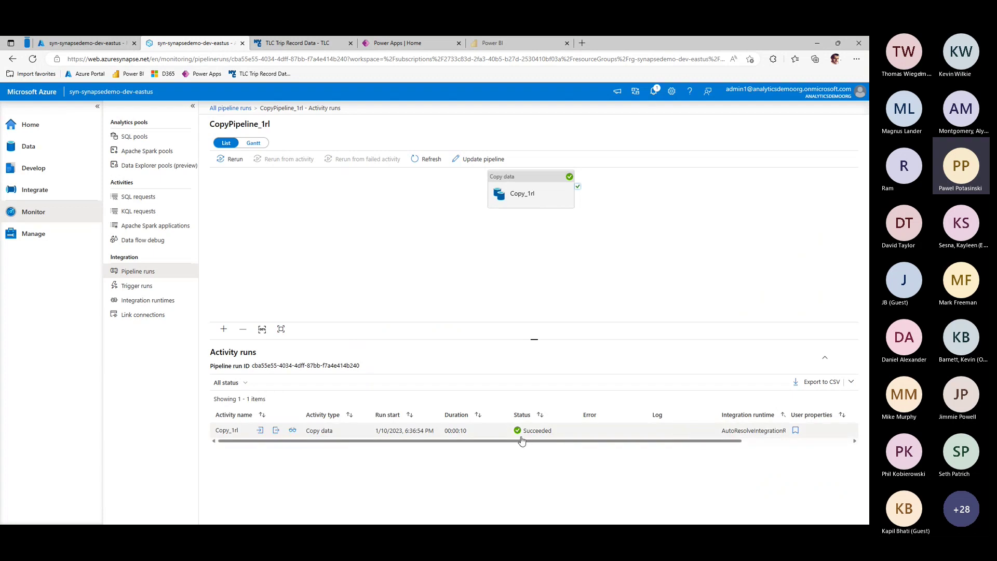
Browse the linked primary data lake to sandbox/OpenDatasets/NYCYellowTaxi/TripSmall to check for the copied Parquet file
{"action": "left_click", "coordinate": [38, 150]}
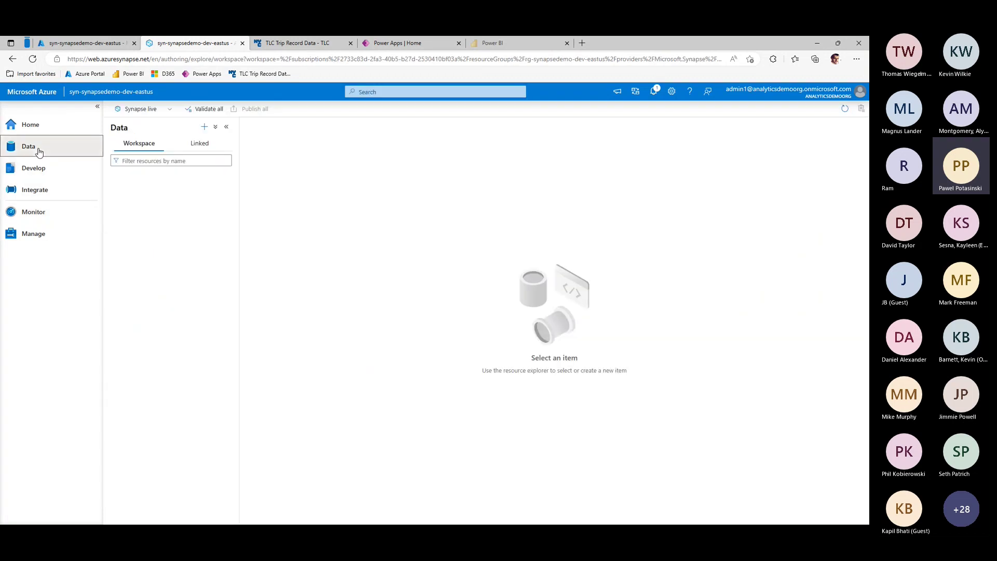
{"action": "left_click", "coordinate": [188, 145]}
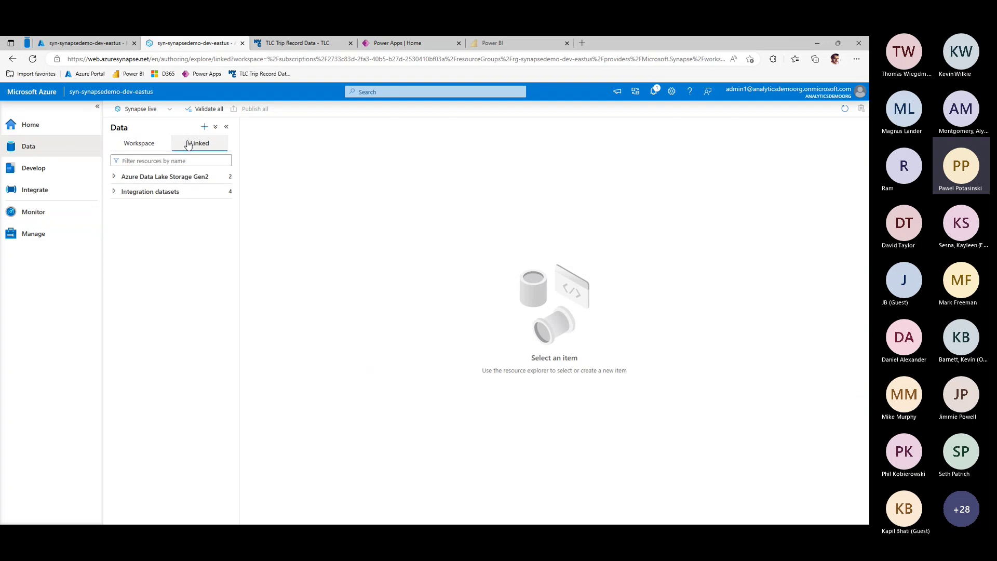
{"action": "left_click", "coordinate": [114, 177]}
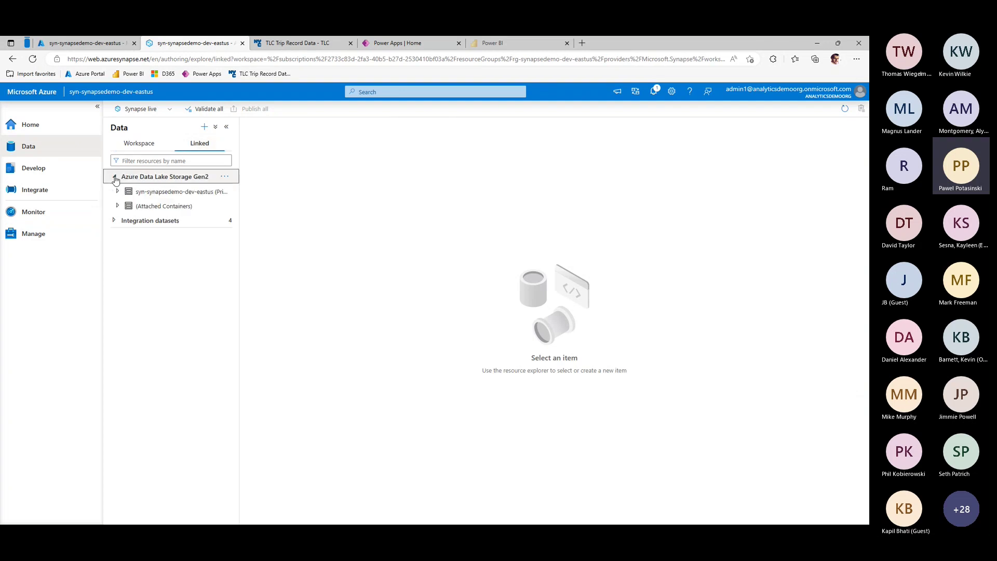
{"action": "left_click", "coordinate": [117, 191]}
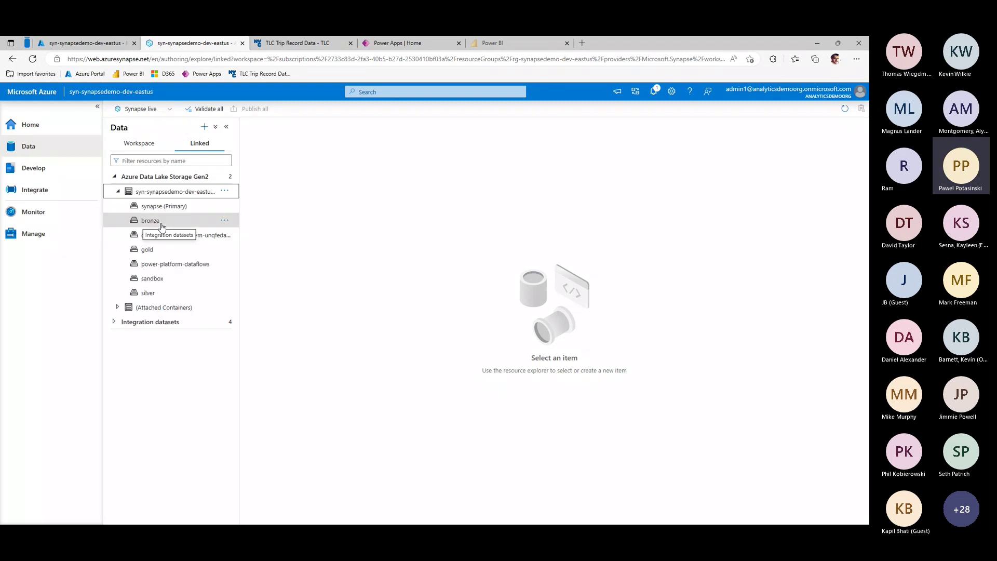
{"action": "left_click", "coordinate": [160, 278]}
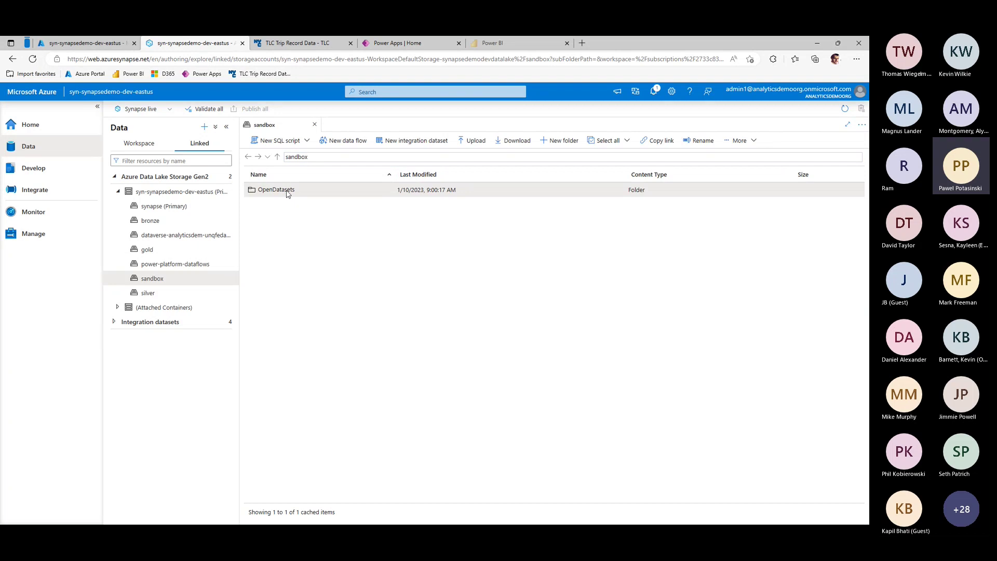
{"action": "double_click", "coordinate": [278, 191]}
{"action": "double_click", "coordinate": [278, 190]}
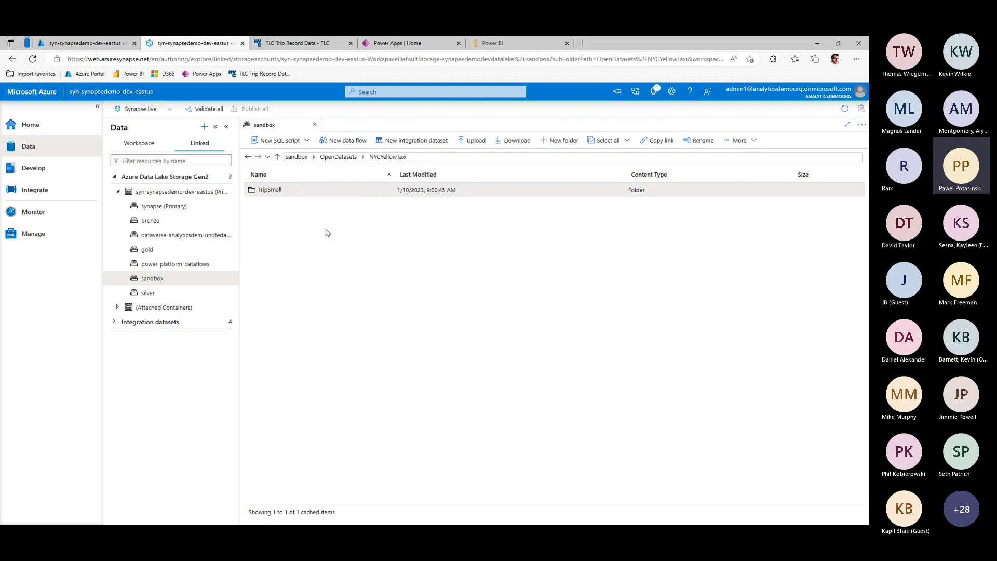
{"action": "double_click", "coordinate": [264, 190]}
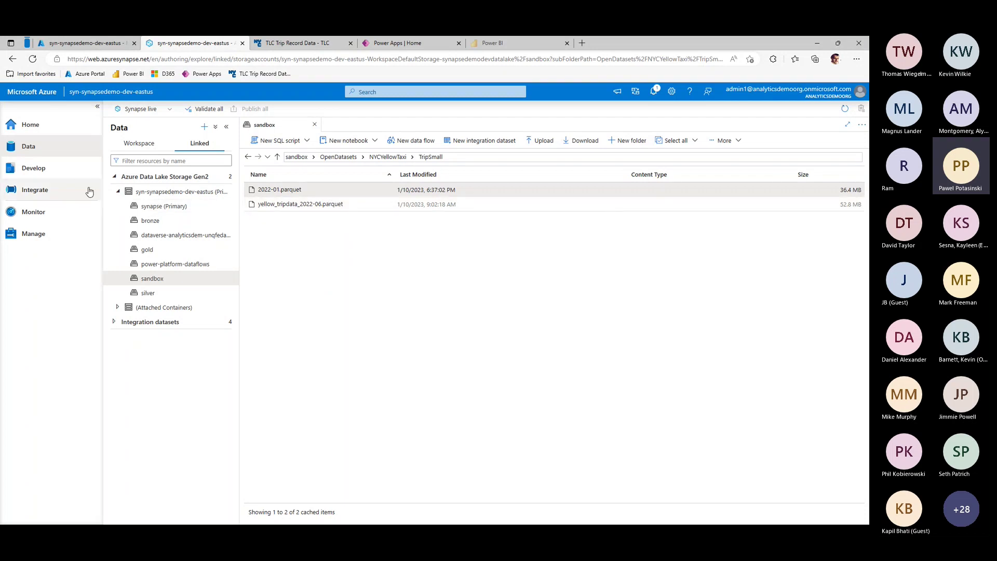
Open the CopyPipeline_1rl pipeline for authoring and view the source settings of its Copy data activity
{"action": "left_click", "coordinate": [45, 192]}
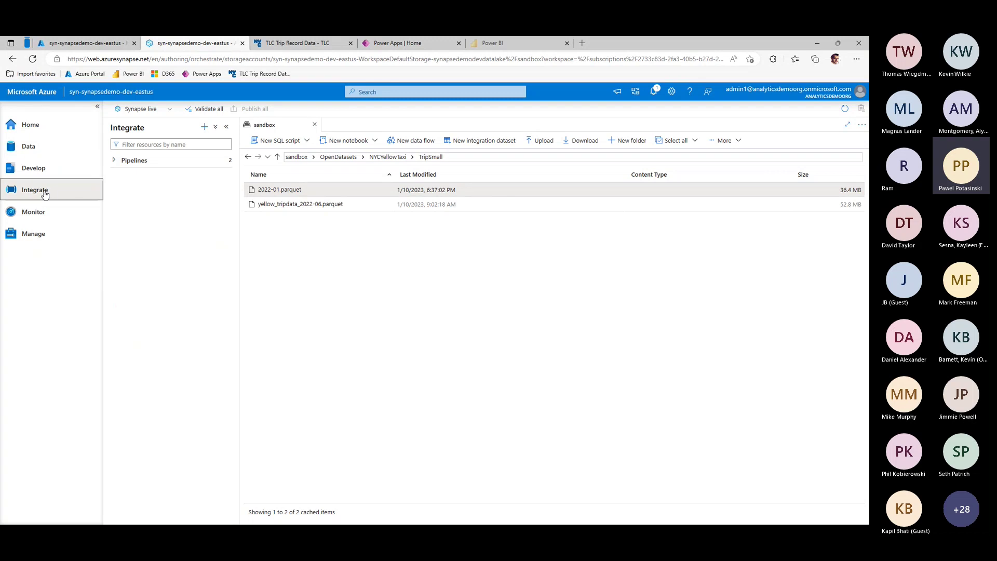
{"action": "left_click", "coordinate": [136, 176]}
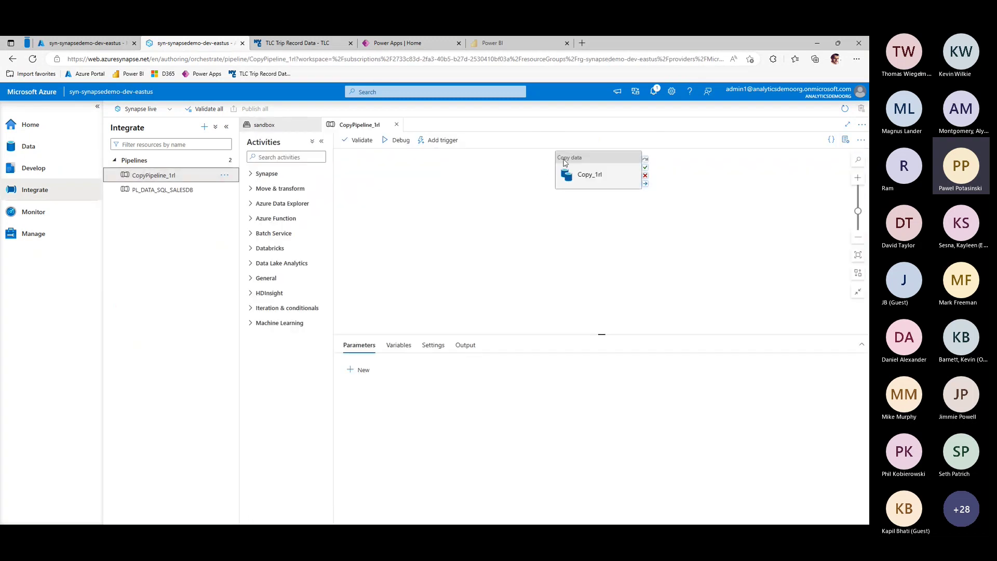
{"action": "left_click", "coordinate": [571, 171]}
{"action": "left_click", "coordinate": [391, 346]}
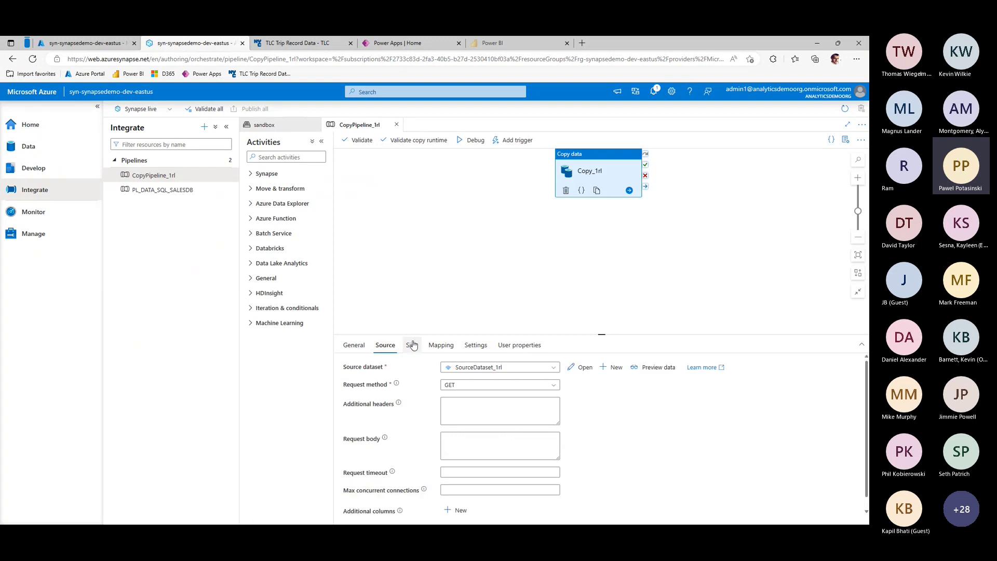
Review the Copy data activity's sink settings and the table query of the GetSQLTableList lookup feeding the loop in PL_DATA_SQL_SALESDB
{"action": "left_click", "coordinate": [412, 346]}
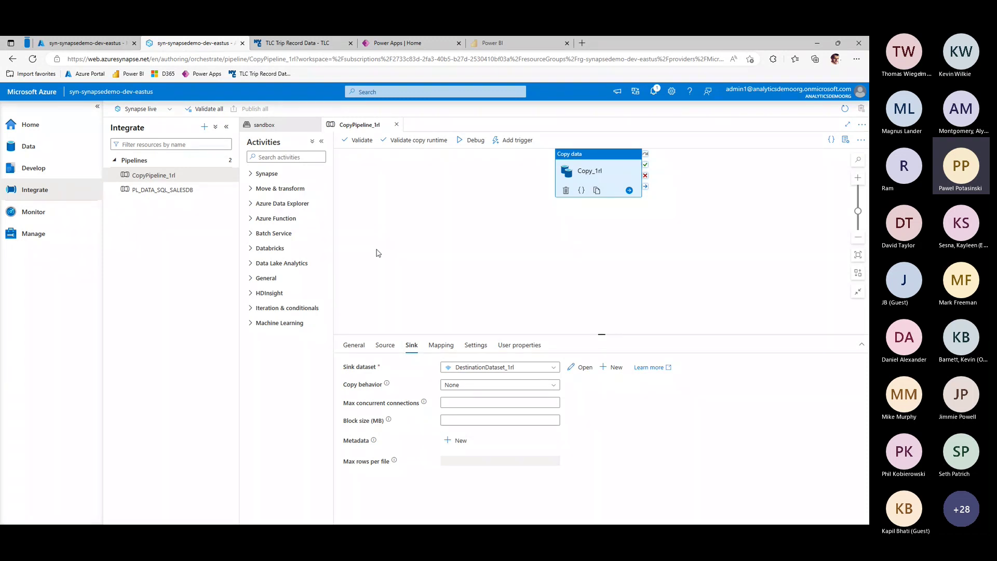
{"action": "left_click", "coordinate": [156, 190]}
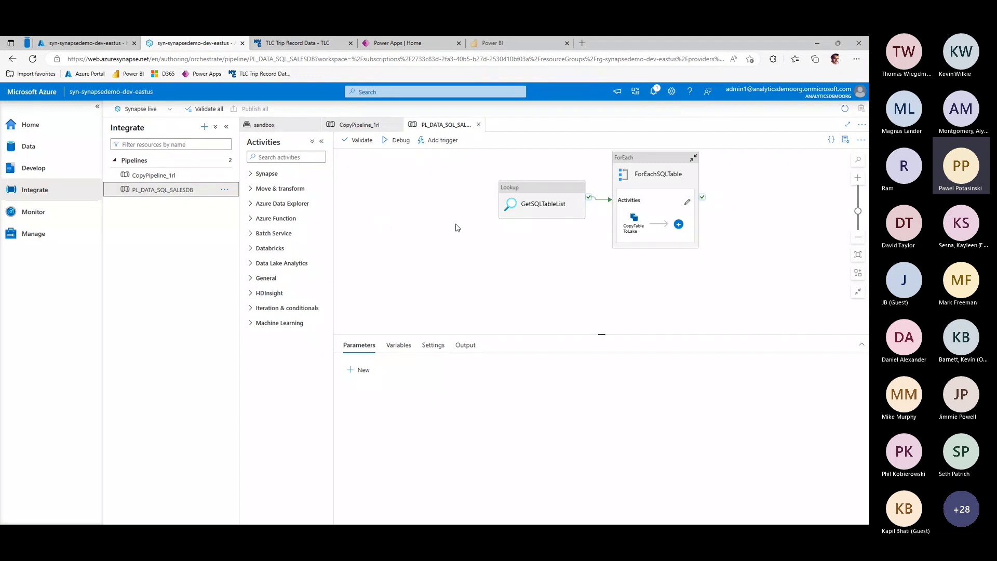
{"action": "left_click", "coordinate": [527, 194]}
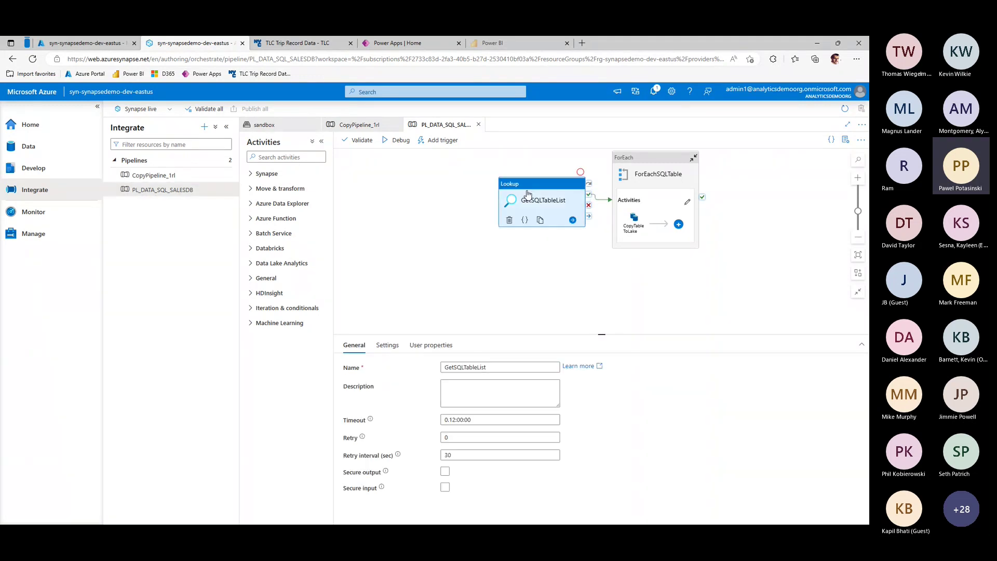
{"action": "left_click", "coordinate": [388, 346]}
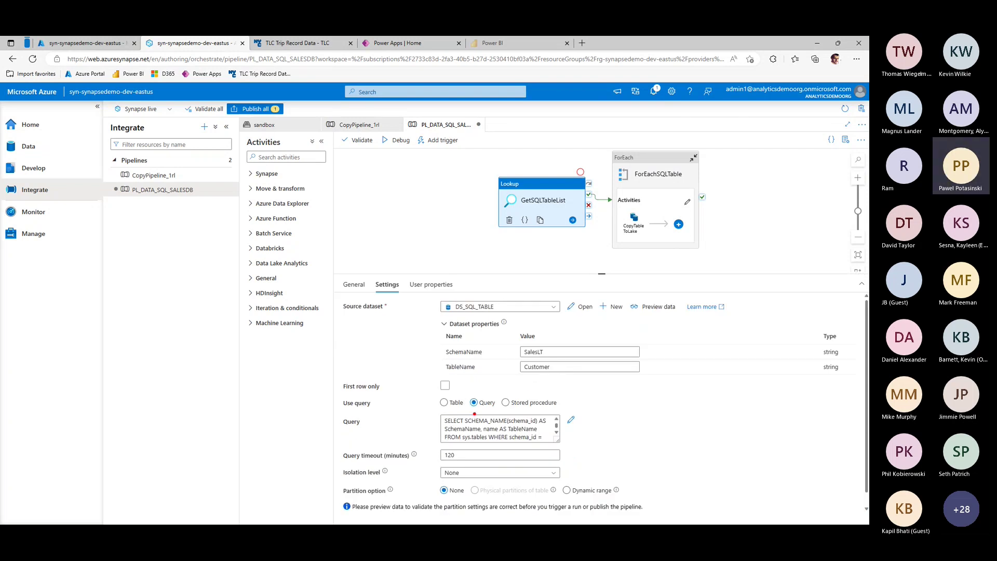
{"action": "mouse_move", "coordinate": [430, 404]}
{"action": "left_mouse_down"}
{"action": "mouse_move", "coordinate": [495, 436]}
{"action": "mouse_move", "coordinate": [584, 447]}
{"action": "left_mouse_up"}
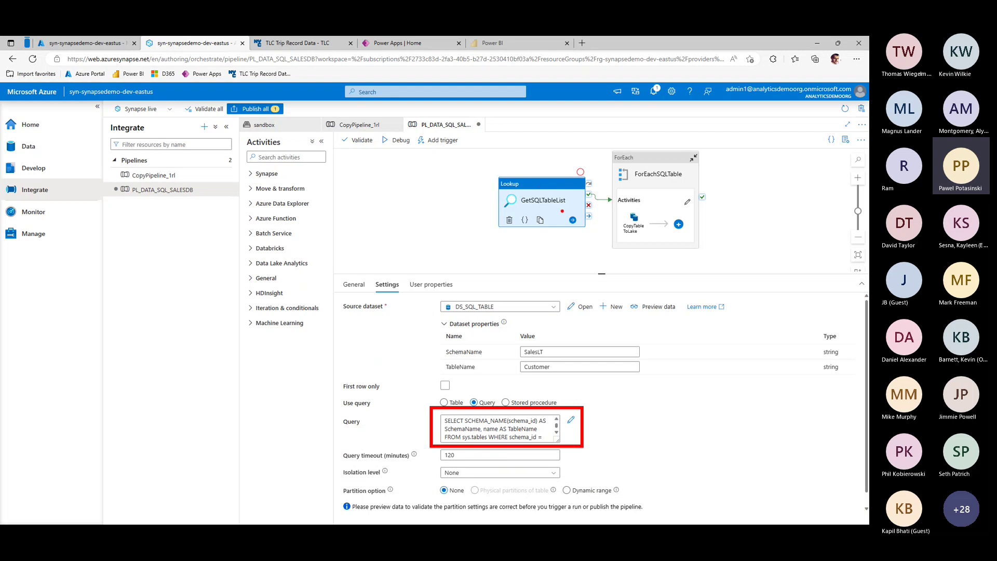
{"action": "mouse_move", "coordinate": [562, 211]}
{"action": "left_mouse_down"}
{"action": "mouse_move", "coordinate": [627, 213]}
{"action": "mouse_move", "coordinate": [615, 222]}
{"action": "left_mouse_up"}
{"action": "mouse_move", "coordinate": [652, 156]}
{"action": "left_mouse_down"}
{"action": "mouse_move", "coordinate": [627, 171]}
{"action": "mouse_move", "coordinate": [625, 229]}
{"action": "mouse_move", "coordinate": [708, 162]}
{"action": "mouse_move", "coordinate": [671, 161]}
{"action": "left_mouse_up"}
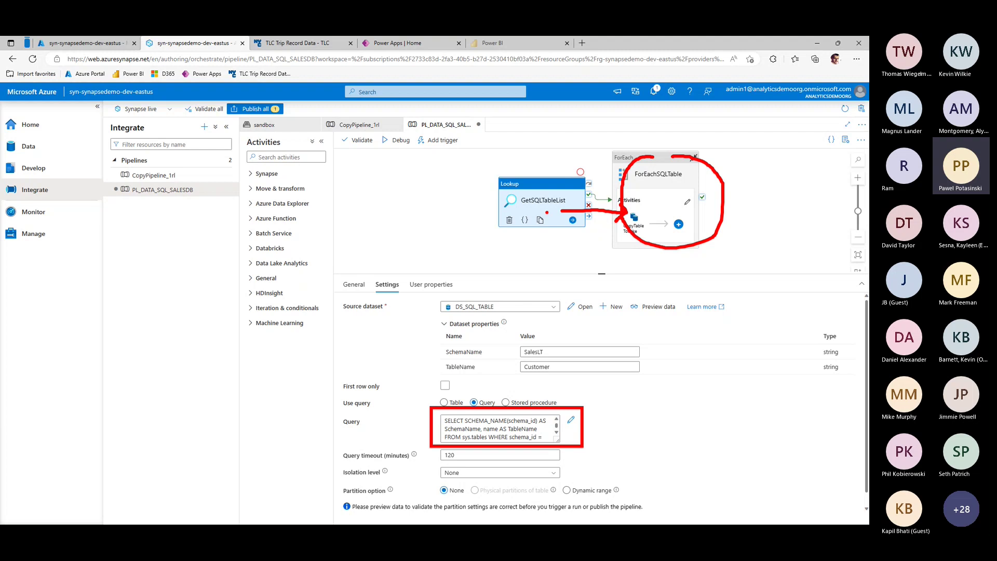
{"action": "key", "text": "Escape"}
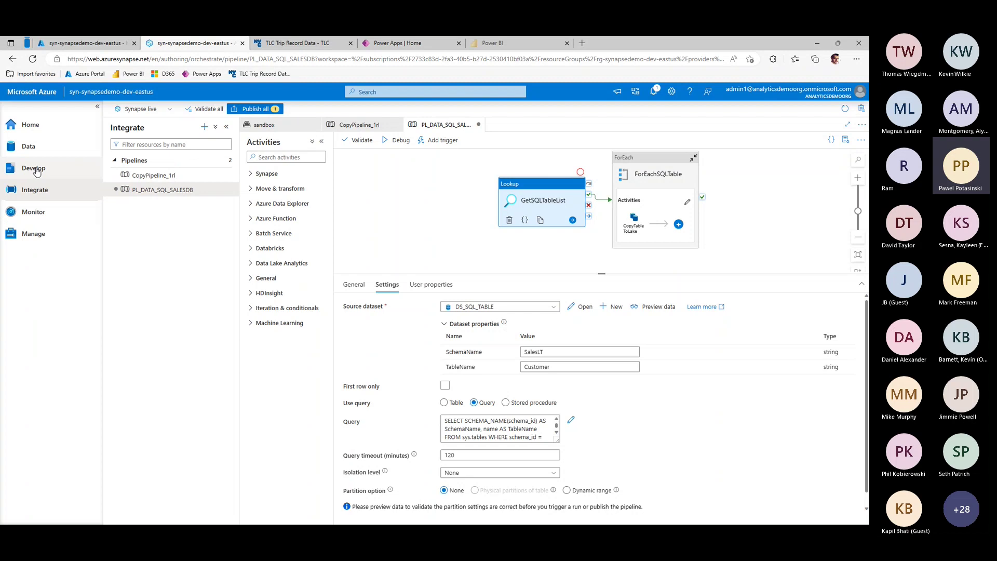
Browse the data lake's bronze container to AzureSQL/SalesLT/Address to check the file copied for that table
{"action": "left_click", "coordinate": [99, 154]}
{"action": "left_click", "coordinate": [150, 220]}
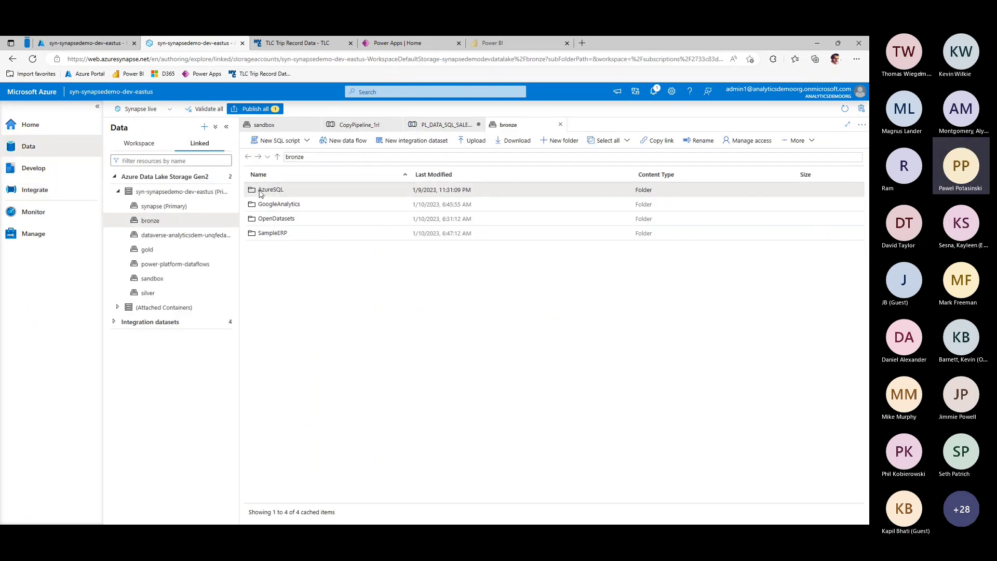
{"action": "double_click", "coordinate": [265, 192]}
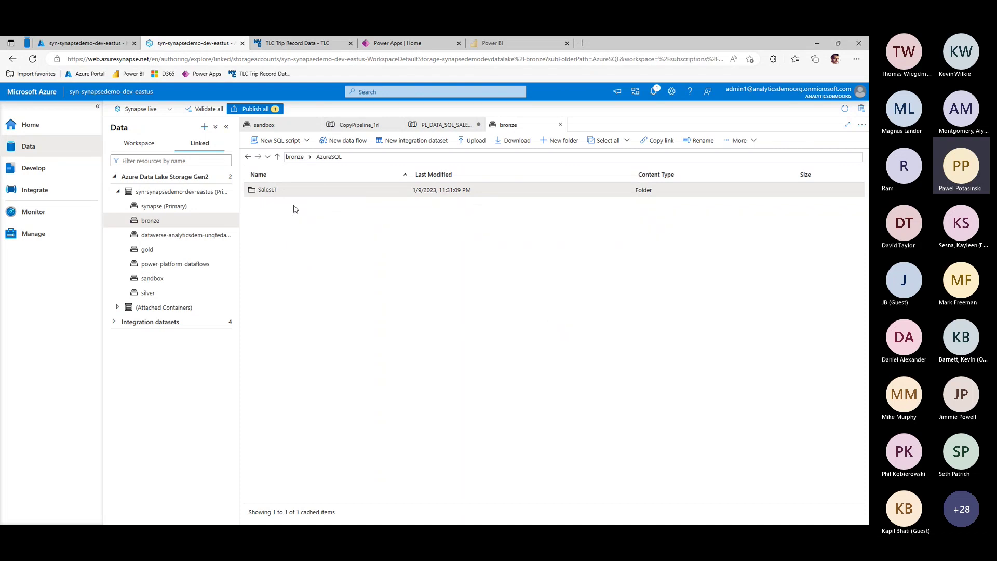
{"action": "double_click", "coordinate": [268, 191]}
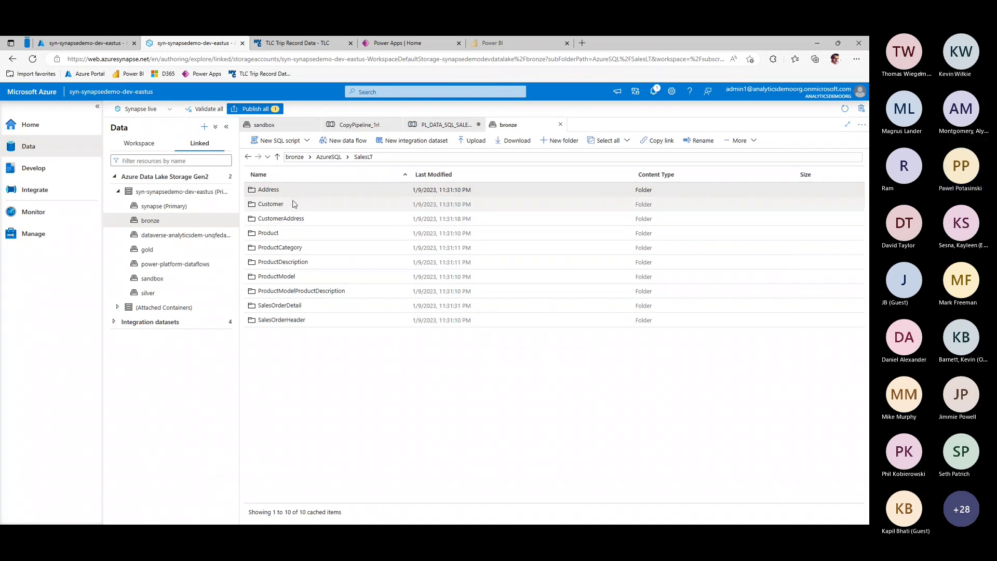
{"action": "double_click", "coordinate": [270, 189]}
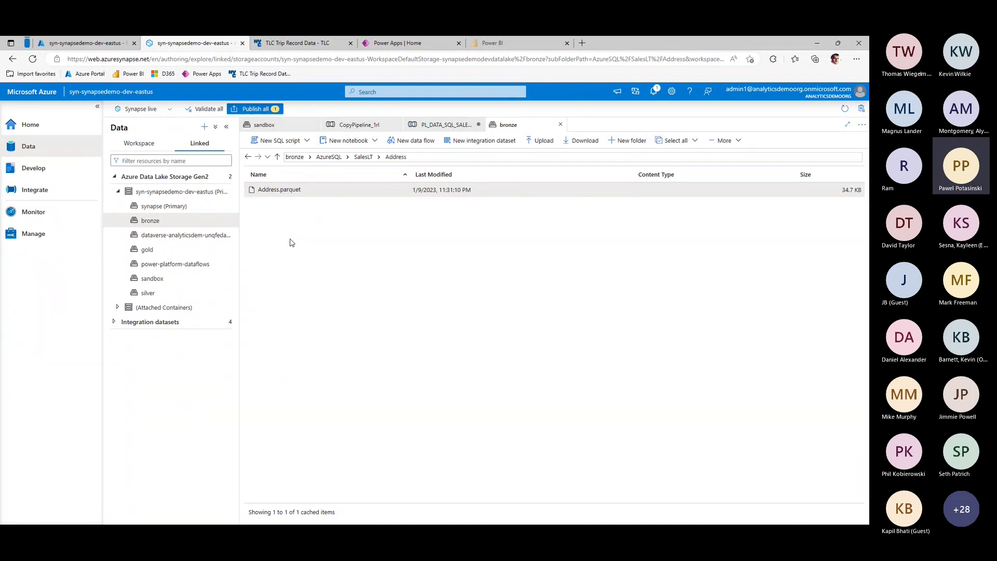
Return to PL_DATA_SQL_SALESDB and examine the items setting and inner activities of the ForEachSQLTable loop
{"action": "left_click", "coordinate": [35, 190]}
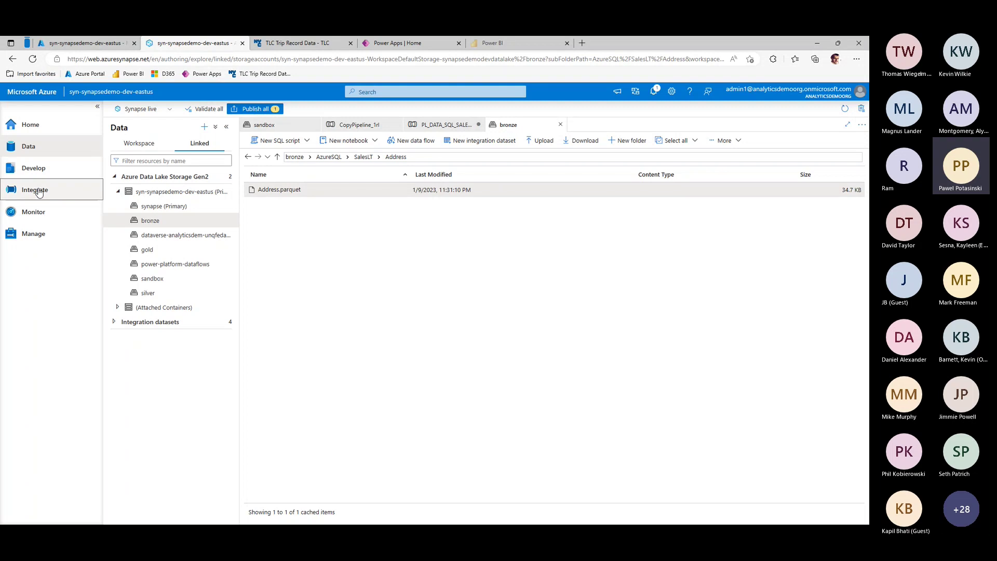
{"action": "left_click", "coordinate": [163, 192]}
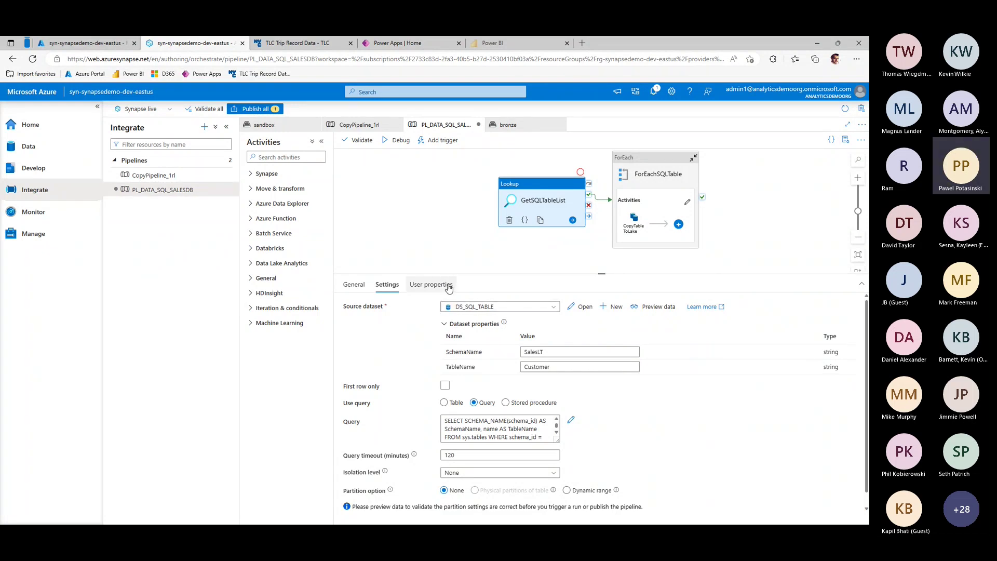
{"action": "left_click", "coordinate": [634, 224]}
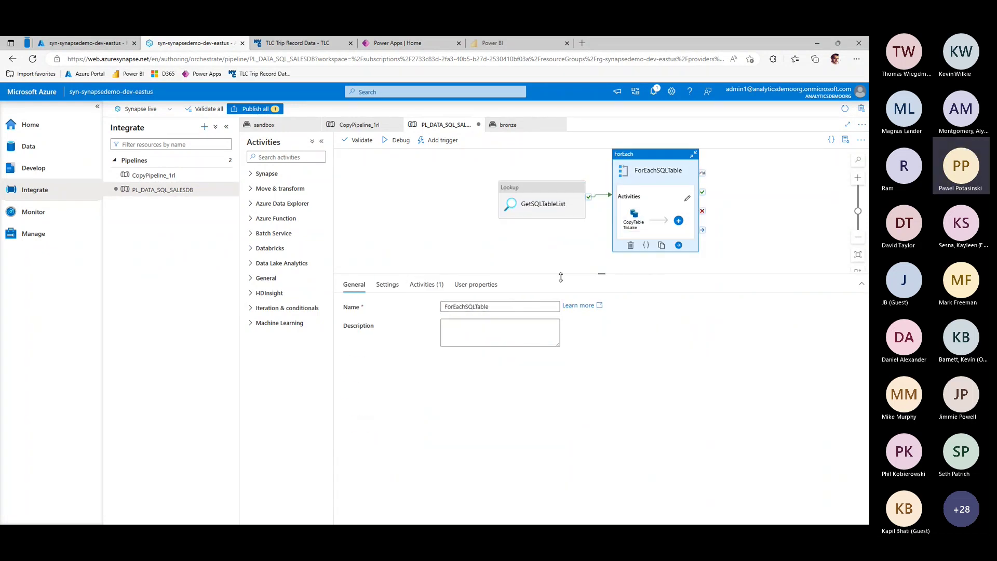
{"action": "left_click", "coordinate": [392, 288]}
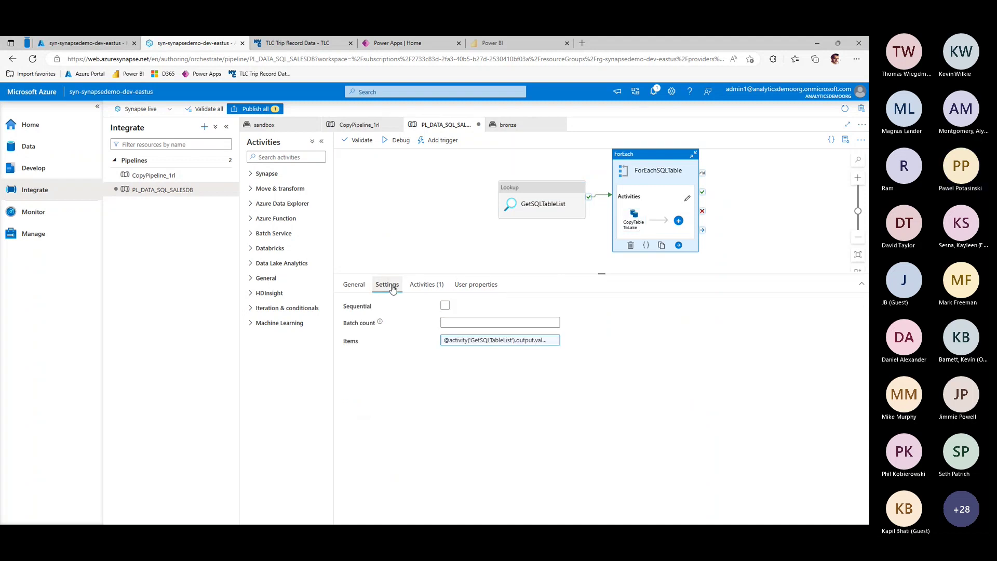
{"action": "left_click", "coordinate": [430, 289]}
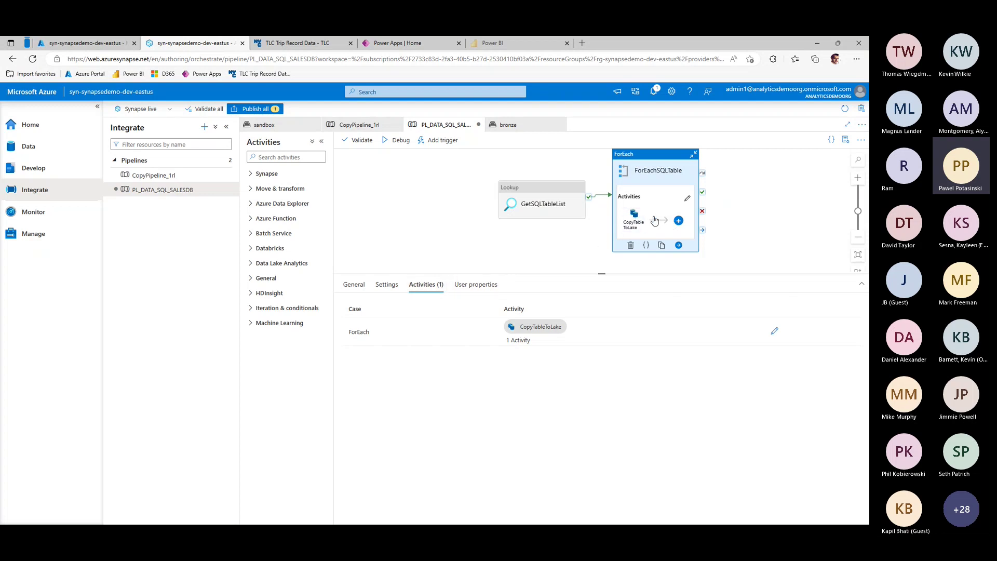
Examine the source settings of the CopyTableToLake activity, focusing on the SchemaName and TableName dataset properties
{"action": "left_click", "coordinate": [634, 226]}
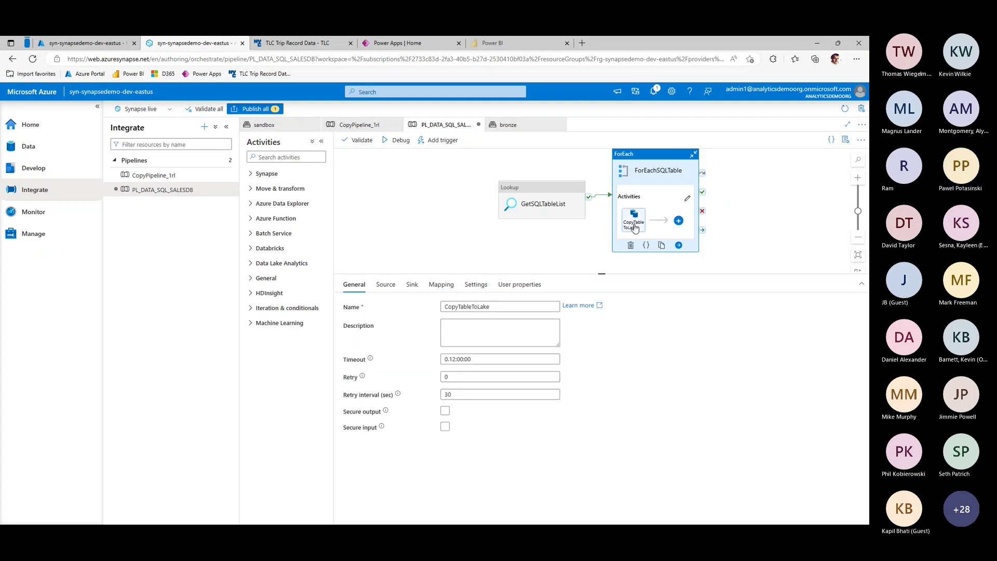
{"action": "left_click", "coordinate": [385, 285]}
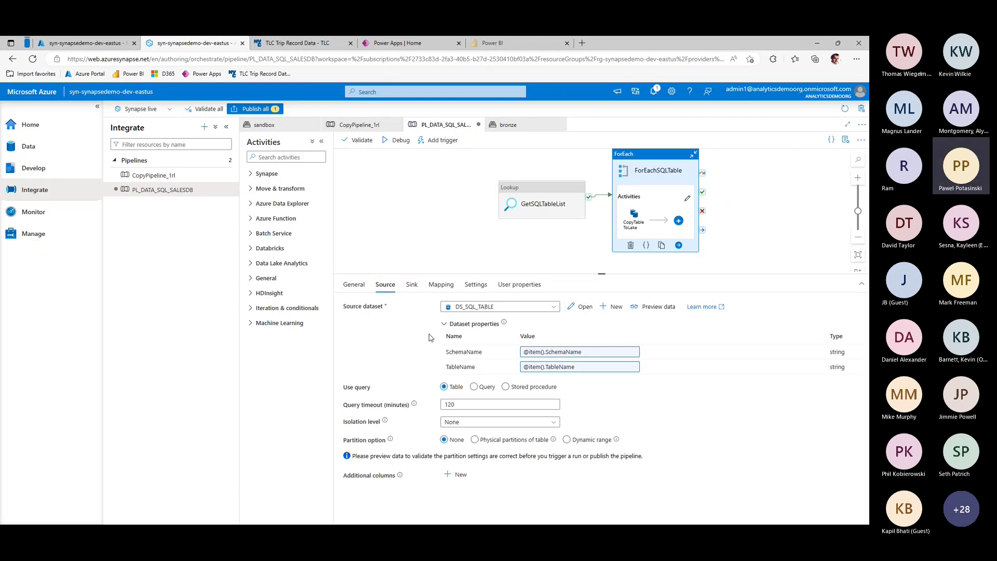
{"action": "left_click_drag", "start_coordinate": [436, 326], "coordinate": [659, 384]}
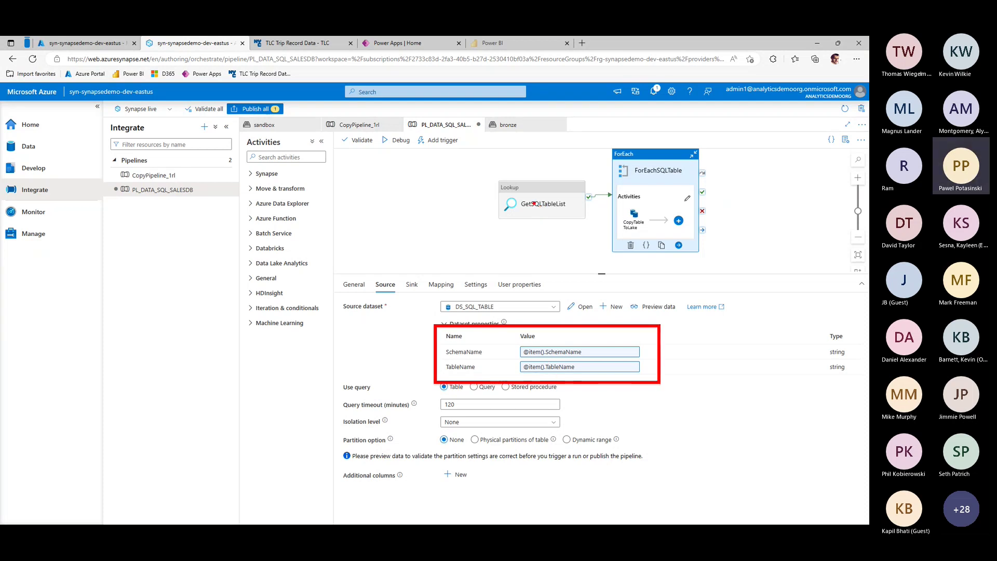
{"action": "mouse_move", "coordinate": [533, 204]}
{"action": "left_mouse_down"}
{"action": "mouse_move", "coordinate": [632, 204]}
{"action": "mouse_move", "coordinate": [626, 214]}
{"action": "left_mouse_up"}
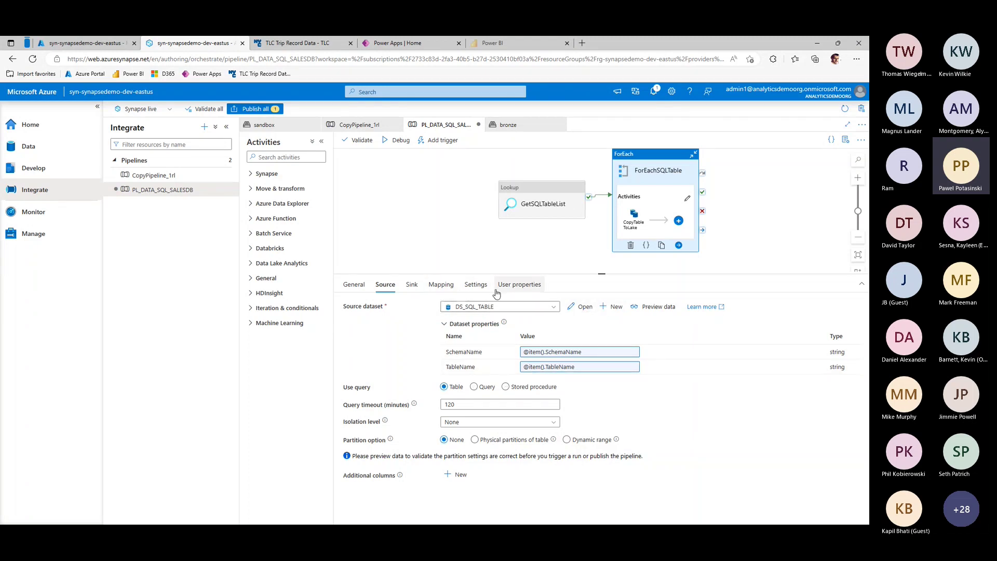
Open the DS_SQL_TABLE source dataset, review its parameterised table connection, and close it
{"action": "left_click", "coordinate": [580, 307]}
{"action": "left_click", "coordinate": [342, 286]}
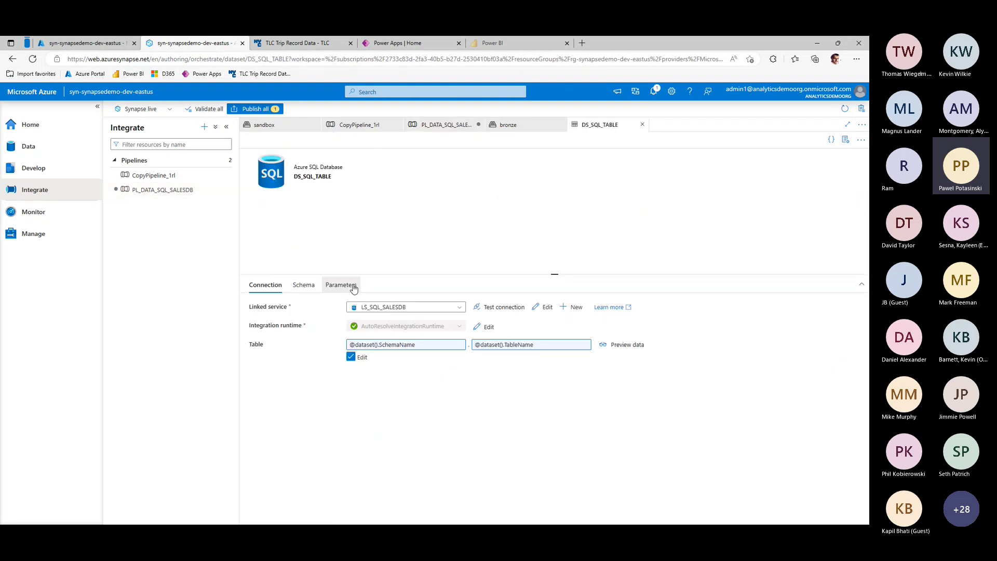
{"action": "left_click", "coordinate": [262, 286]}
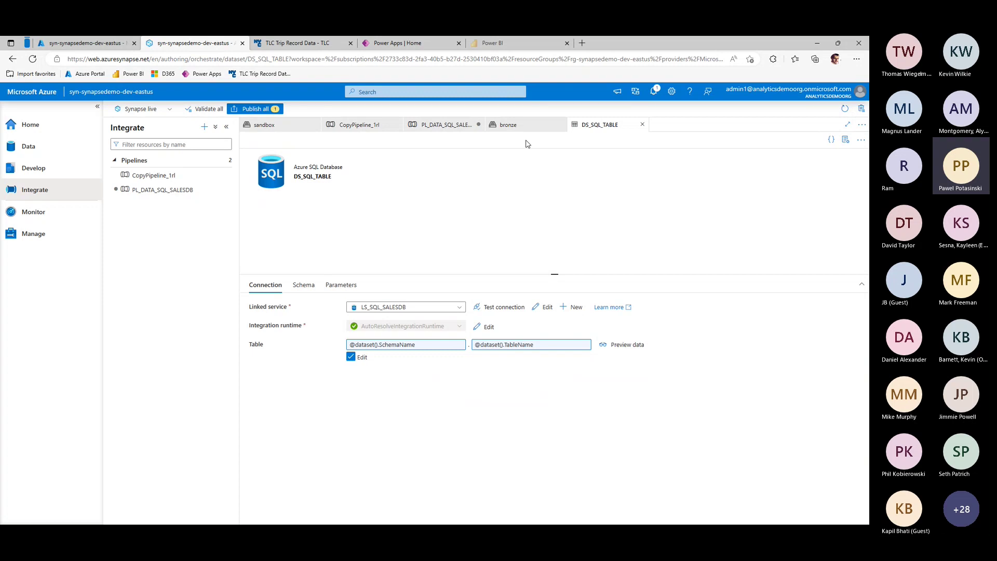
{"action": "left_click", "coordinate": [643, 127]}
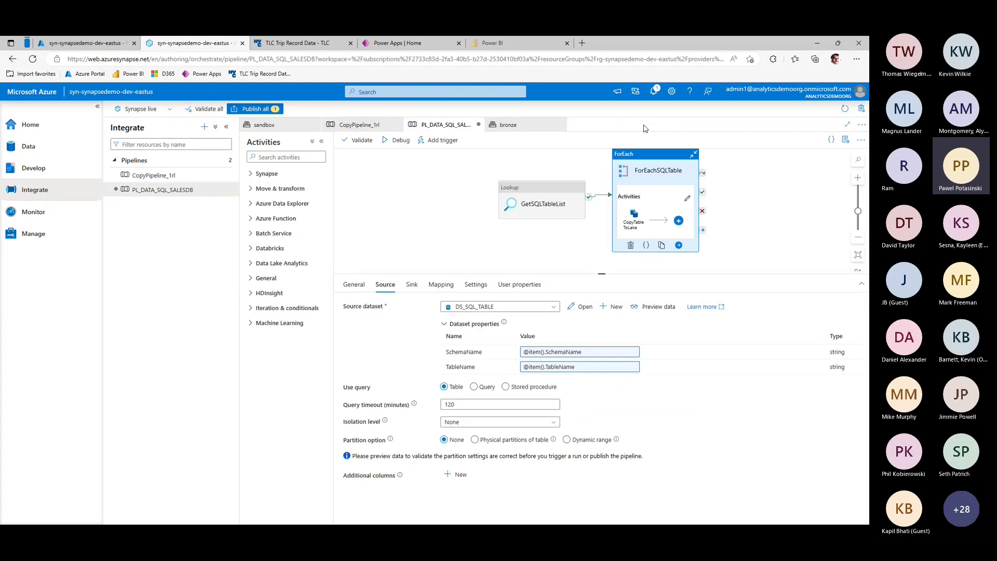
Revisit the settings of the GetSQLTableList lookup in the PL_DATA_SQL_SALESDB pipeline
{"action": "left_click", "coordinate": [537, 190]}
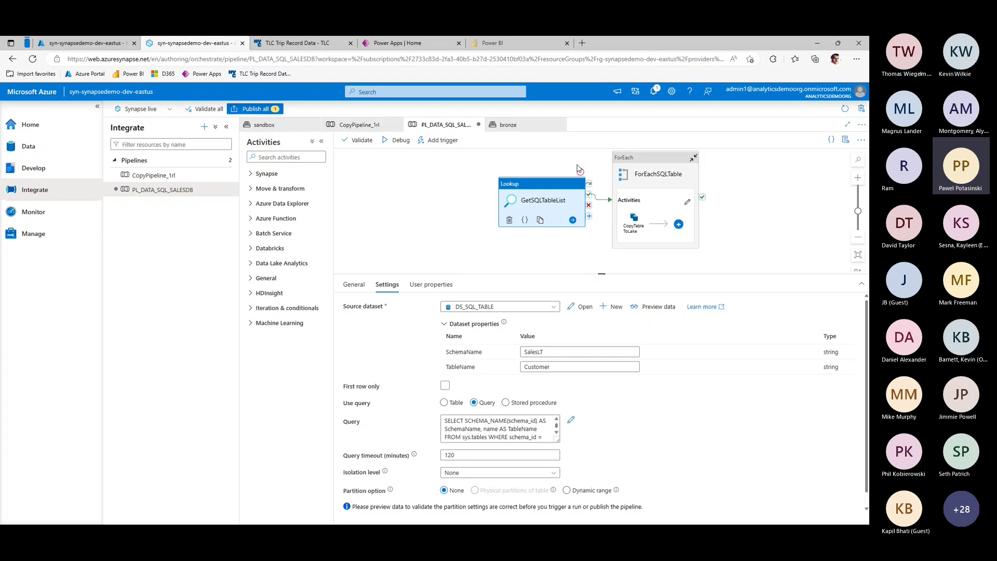
{"action": "left_click", "coordinate": [558, 170]}
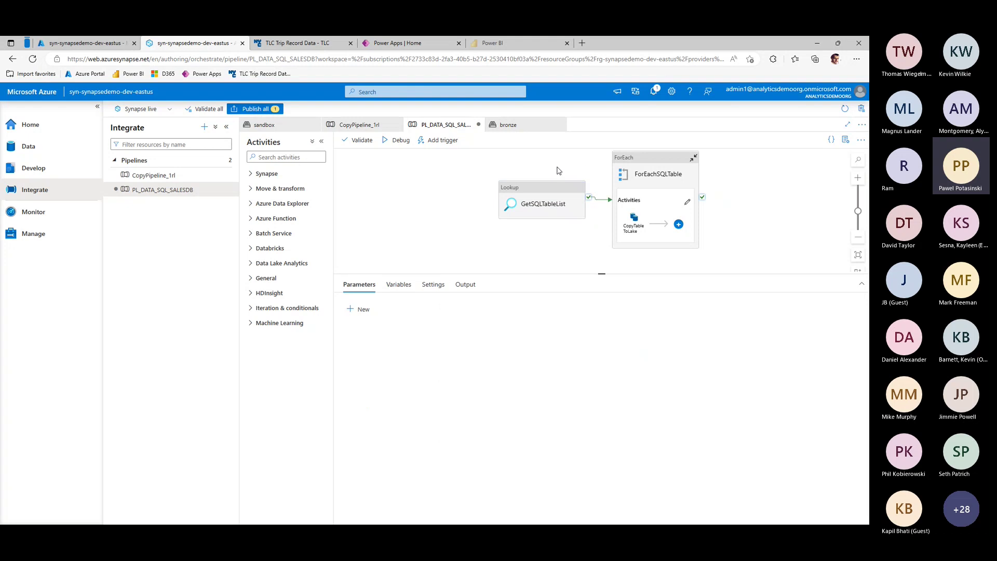
{"action": "left_click", "coordinate": [558, 200]}
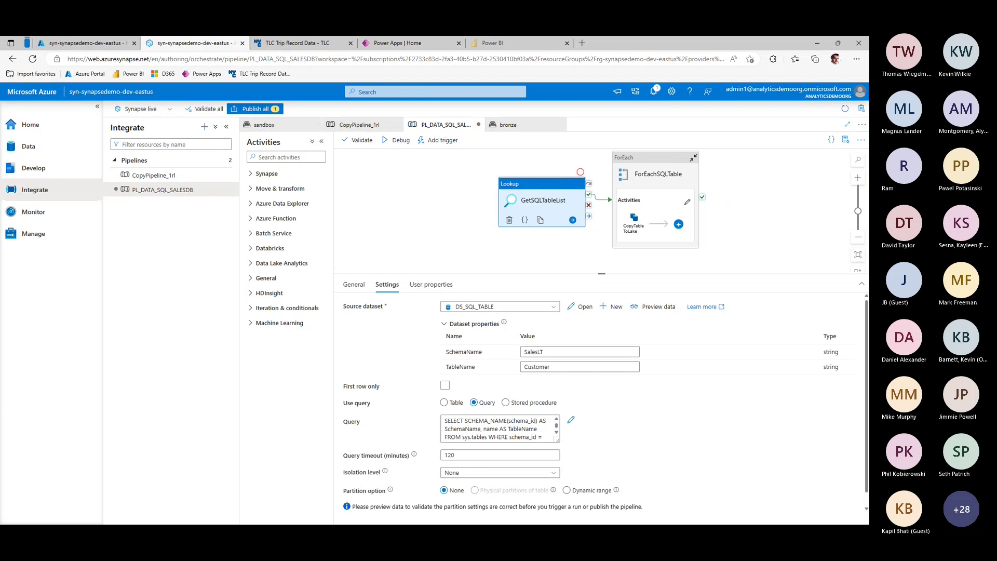
{"action": "key", "text": "alt+Tab"}
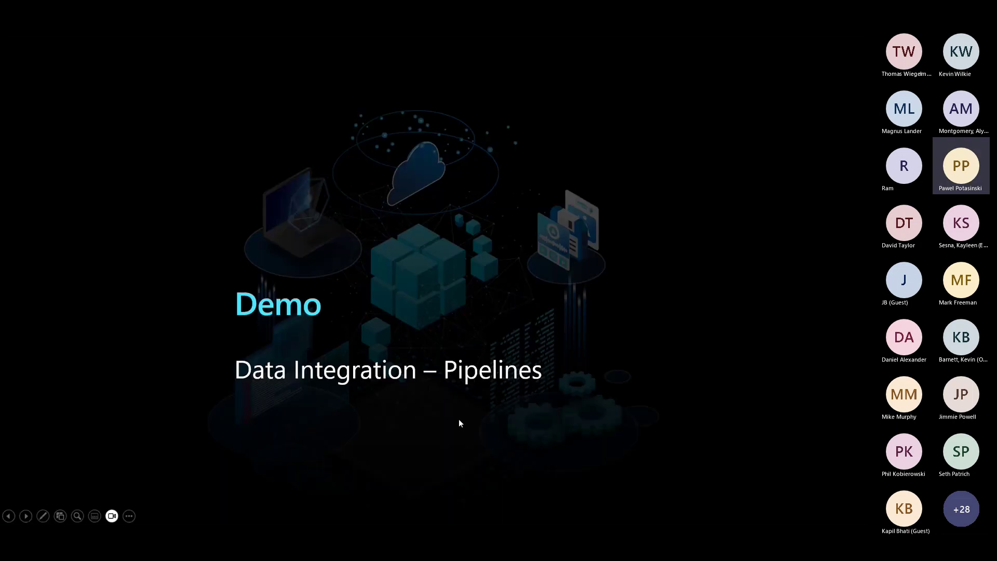
{"action": "left_click", "coordinate": [410, 411]}
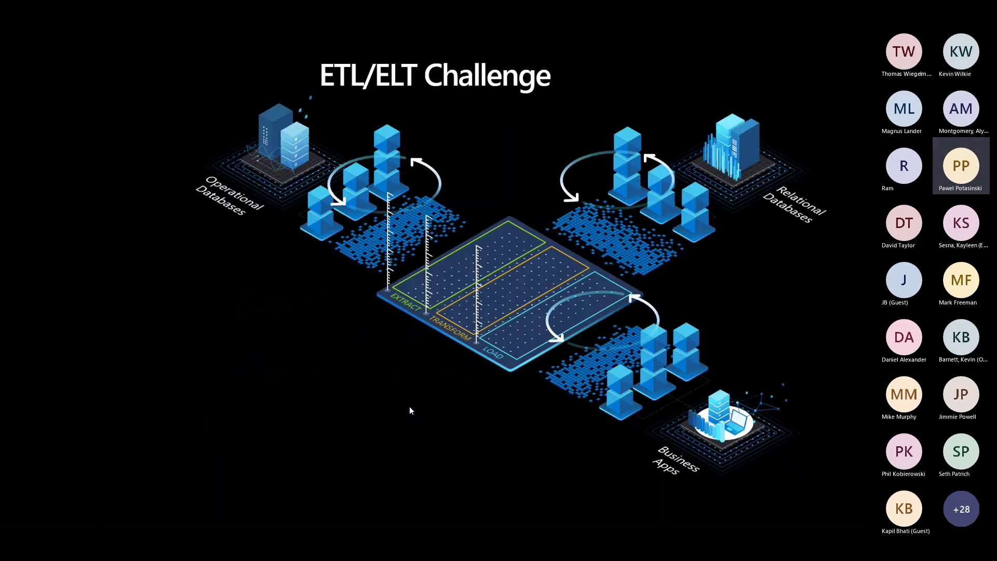
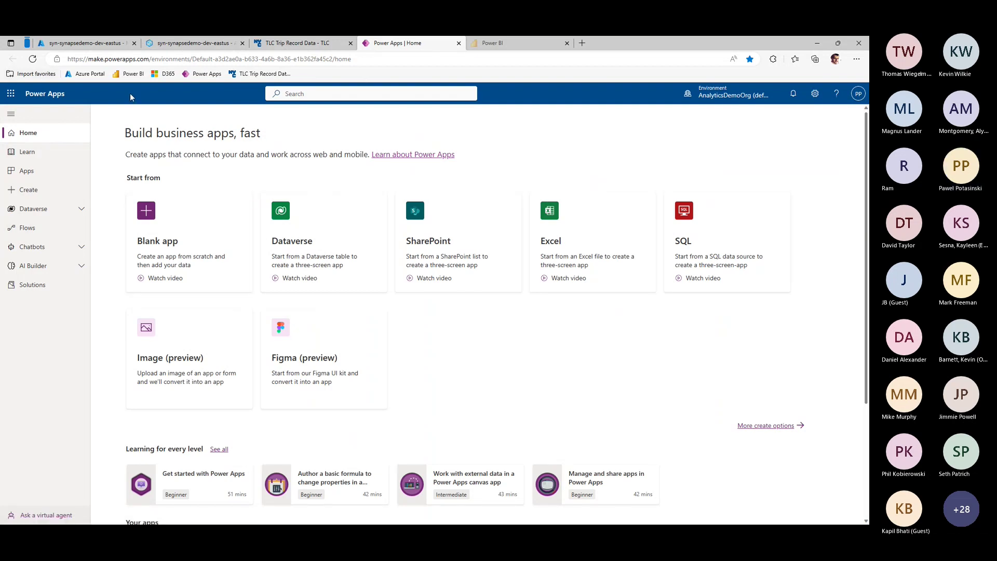
In Power Apps, start a new Azure Synapse Link for Dataverse
{"action": "left_click", "coordinate": [51, 210]}
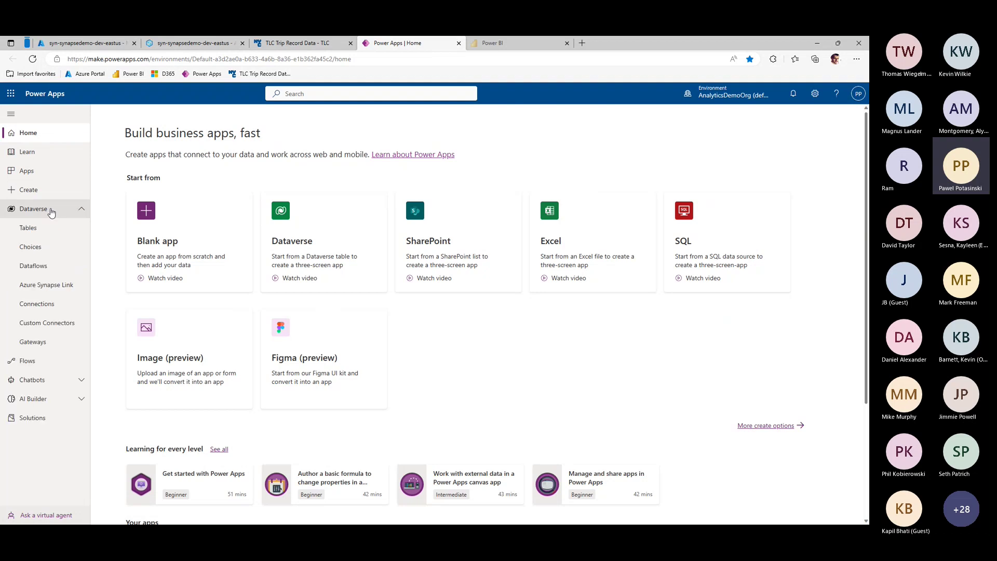
{"action": "left_click", "coordinate": [46, 288]}
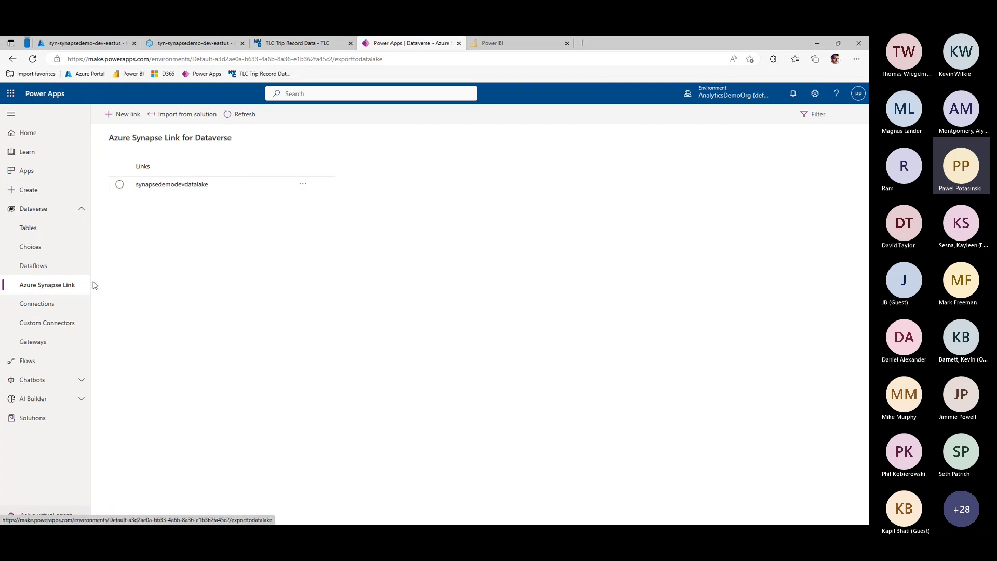
{"action": "left_click", "coordinate": [118, 116]}
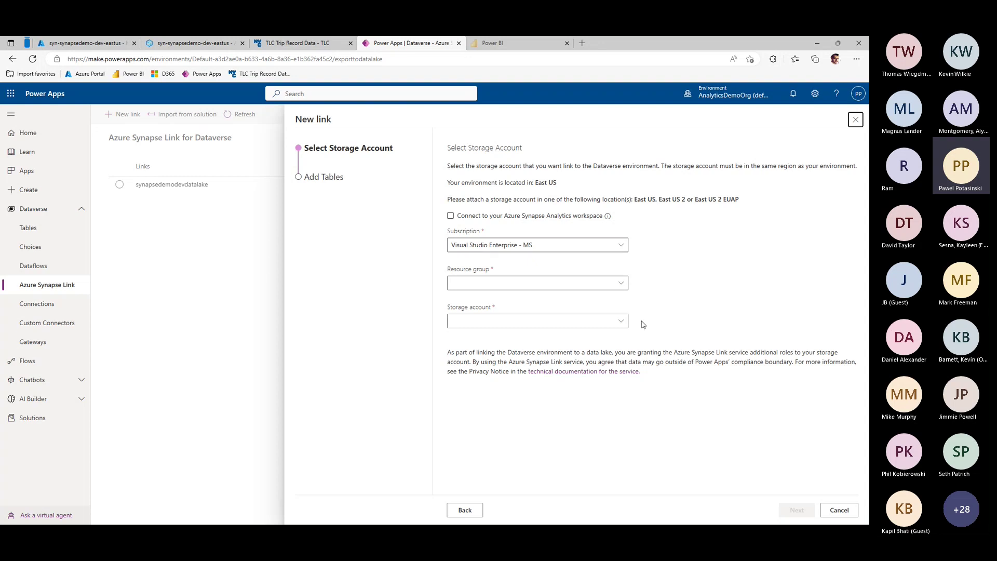
Connect the new link to the Azure Synapse Analytics workspace, using the resource group rg-synapsedemo-dev-eastus
{"action": "left_click", "coordinate": [450, 216]}
{"action": "left_click", "coordinate": [451, 216]}
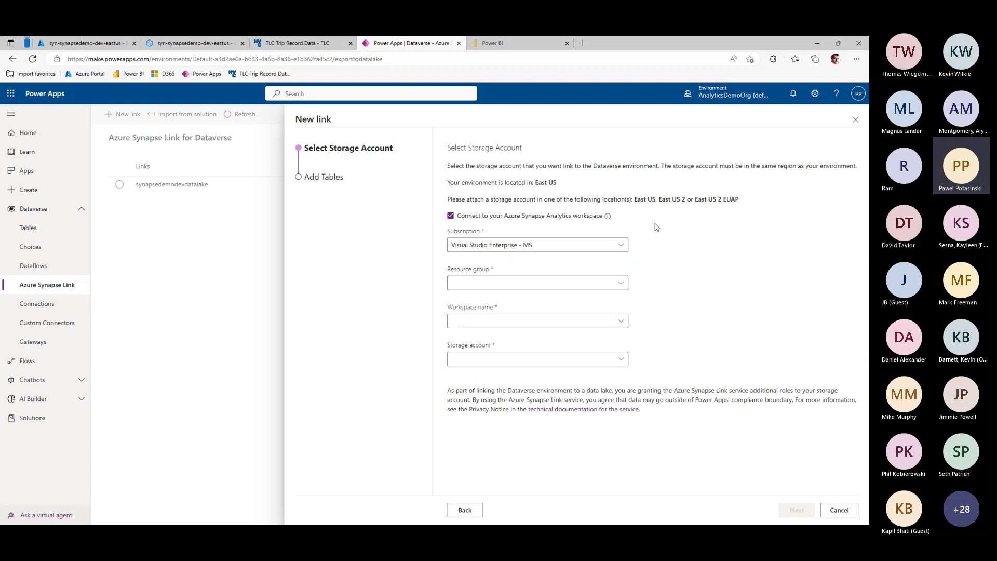
{"action": "left_click", "coordinate": [621, 285]}
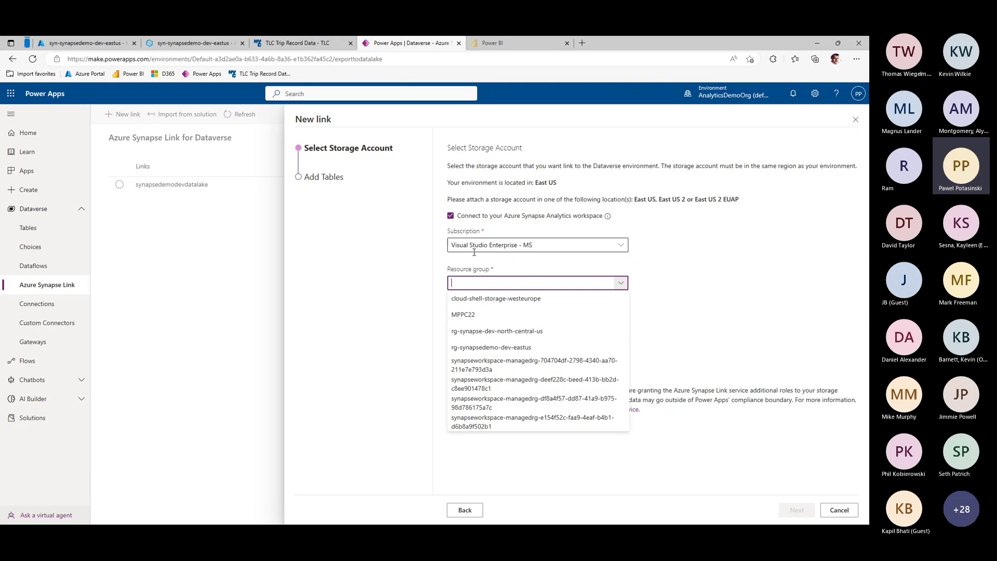
{"action": "left_click", "coordinate": [490, 347]}
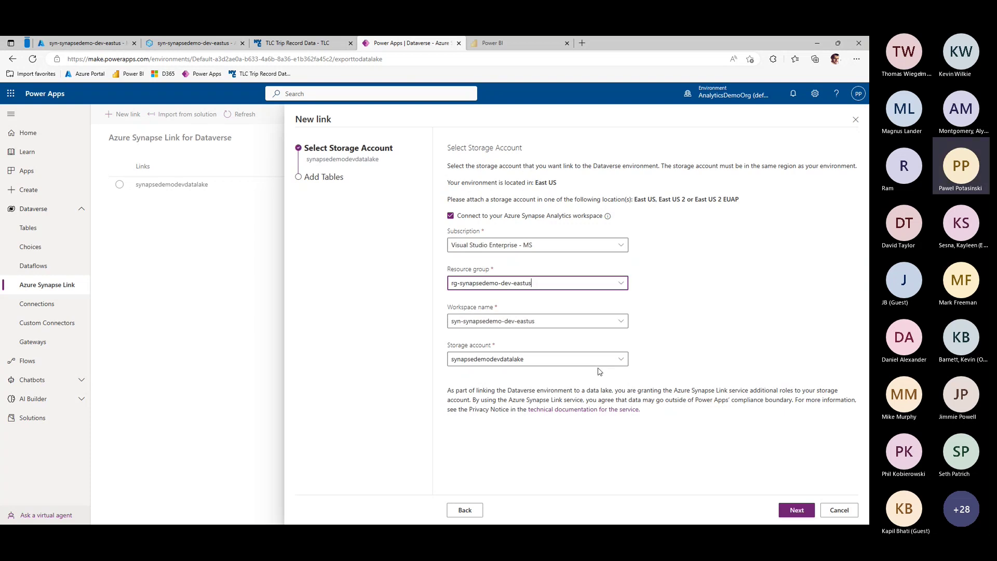
Proceed to the table selection for the new link, filter the tables by "ven", and select the Vendor table
{"action": "left_click", "coordinate": [796, 509]}
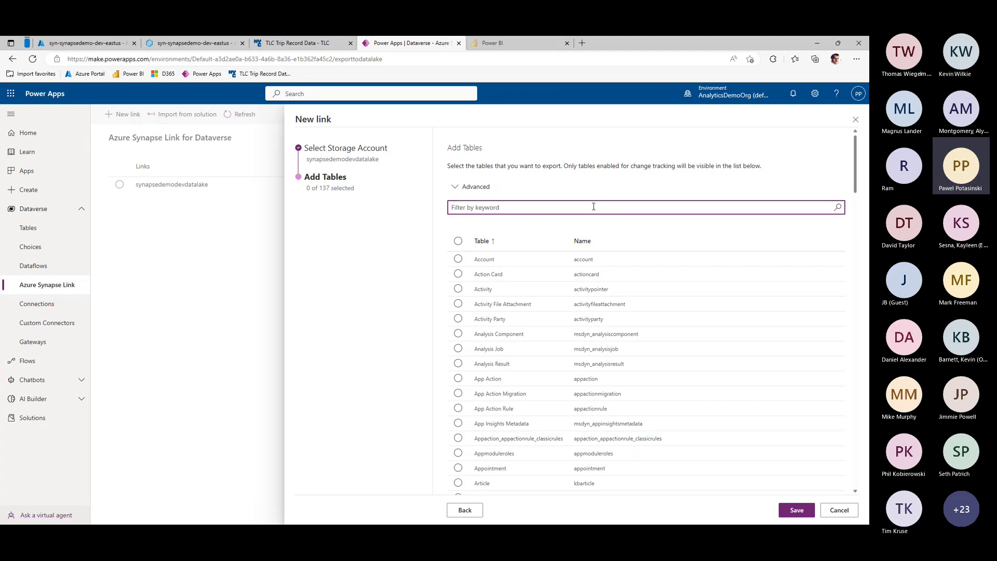
{"action": "type", "text": "vaes"}
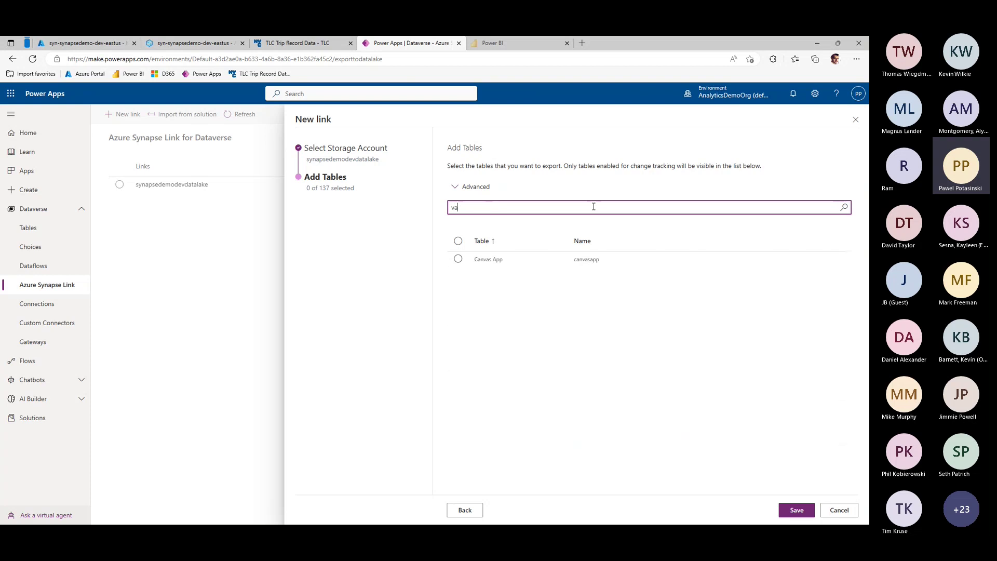
{"action": "key", "text": "BackSpace"}
{"action": "key", "text": "BackSpace"}
{"action": "key", "text": "BackSpace"}
{"action": "type", "text": "ae"}
{"action": "key", "text": "BackSpace"}
{"action": "key", "text": "BackSpace"}
{"action": "type", "text": "en"}
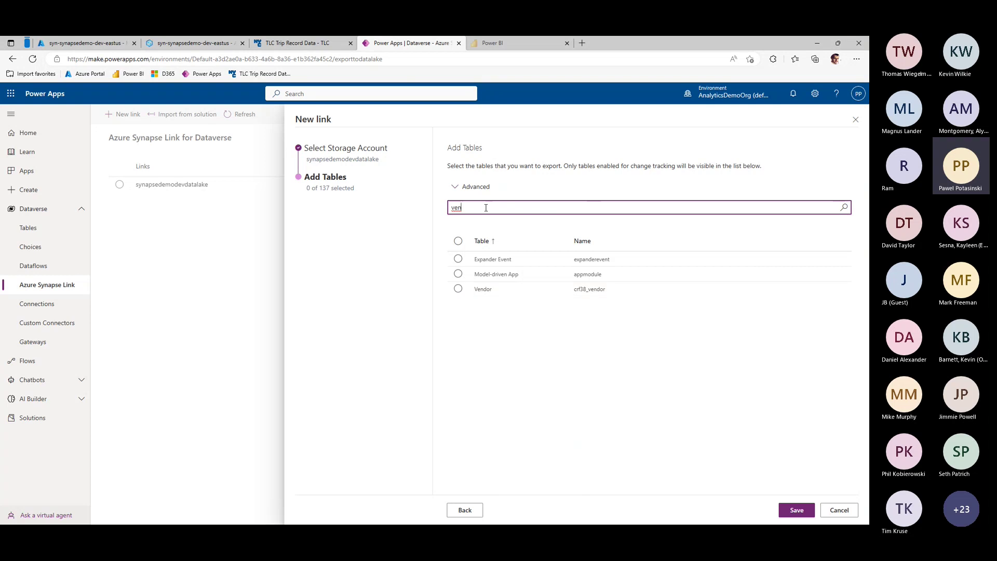
{"action": "left_click", "coordinate": [457, 289]}
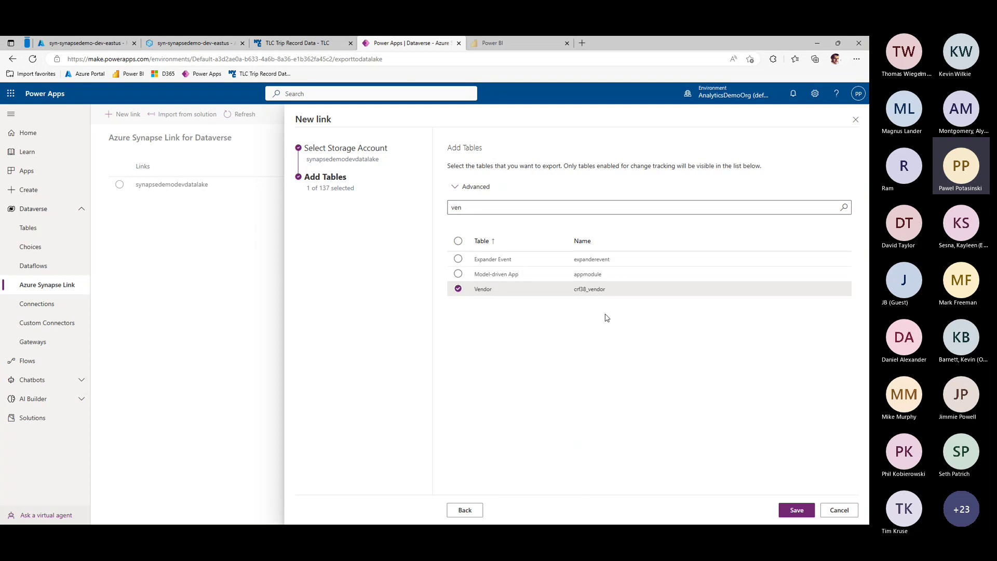
Review the advanced configuration settings for the table export and cancel the new link
{"action": "left_click", "coordinate": [455, 188]}
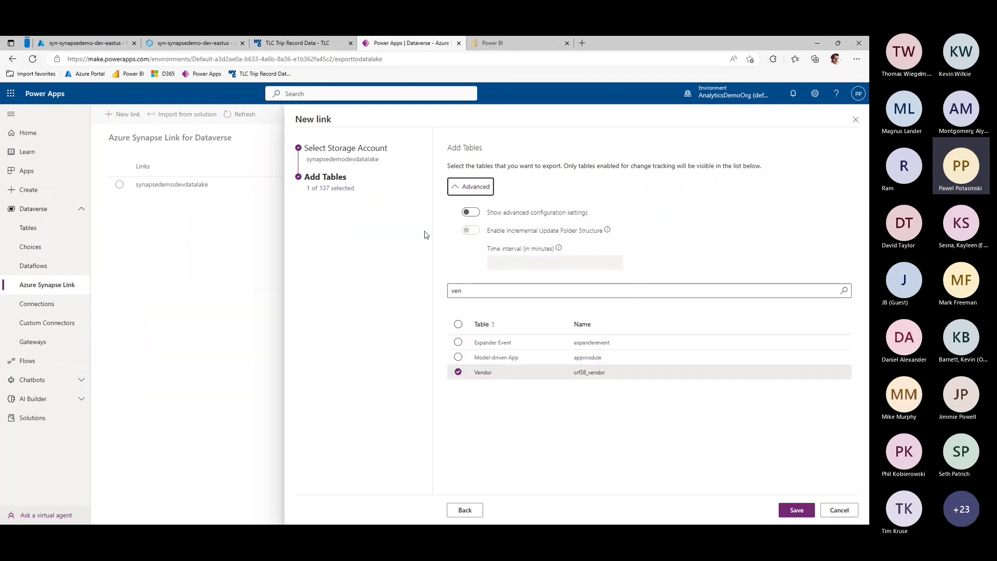
{"action": "left_click", "coordinate": [470, 211]}
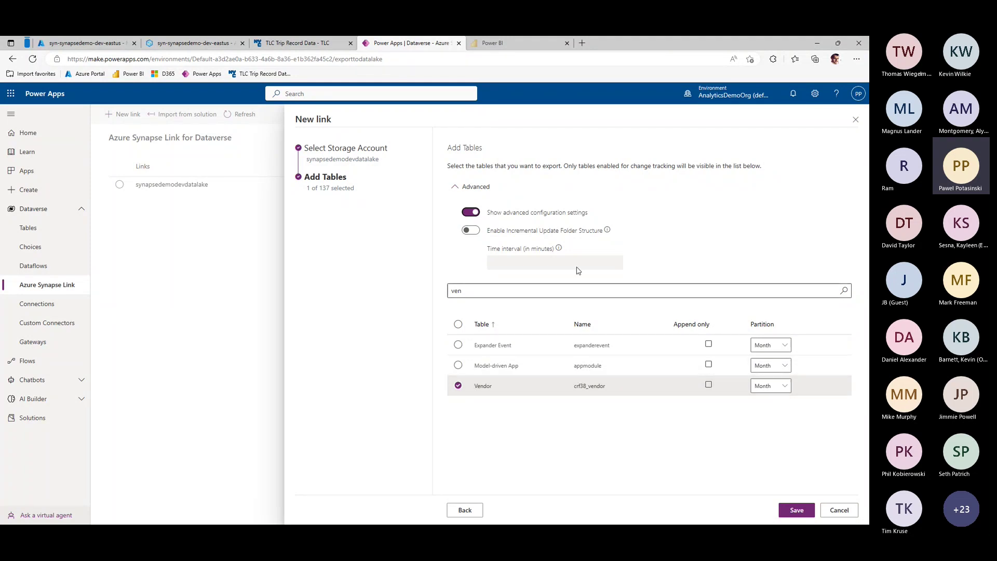
{"action": "left_click", "coordinate": [471, 213]}
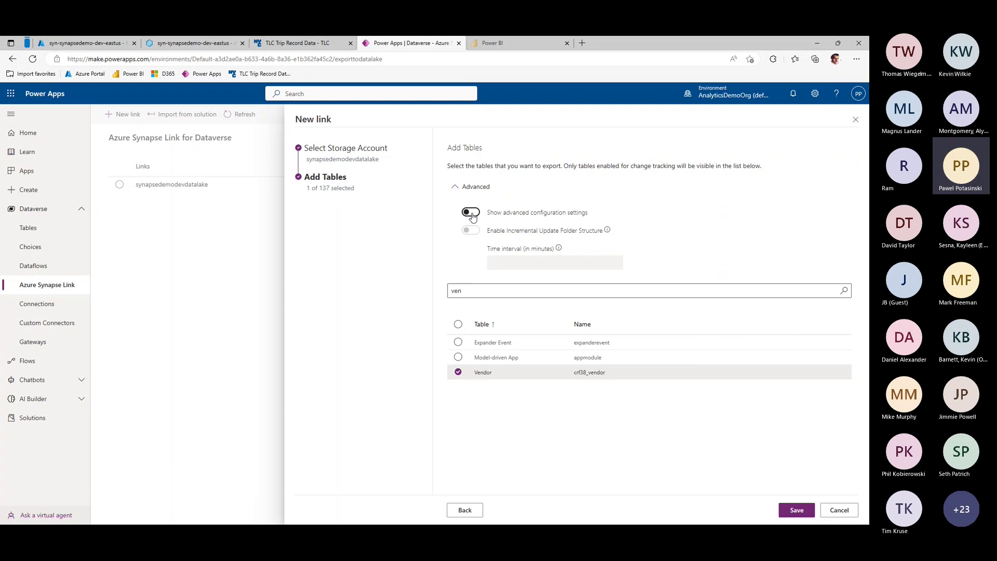
{"action": "left_click", "coordinate": [455, 190]}
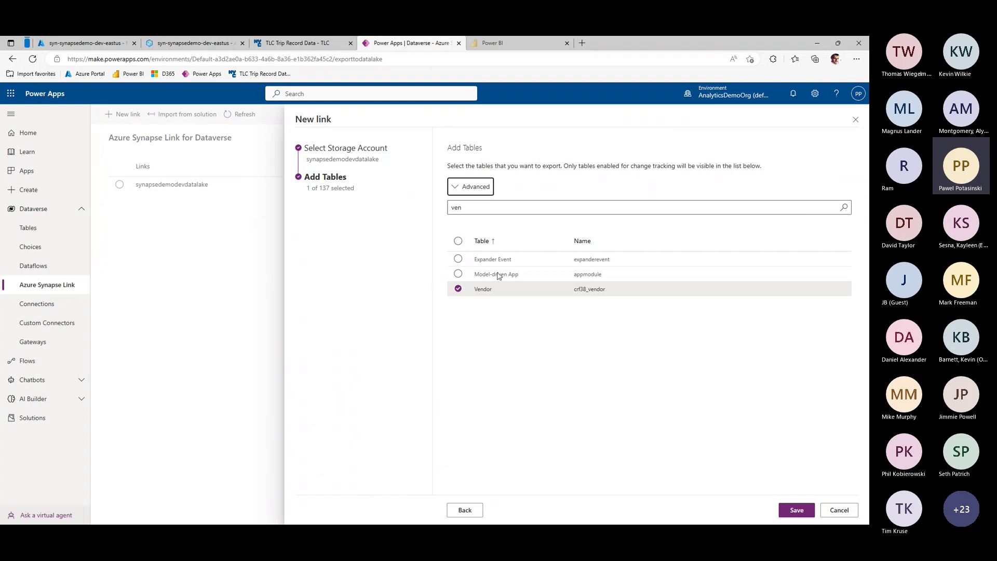
{"action": "left_click", "coordinate": [839, 510]}
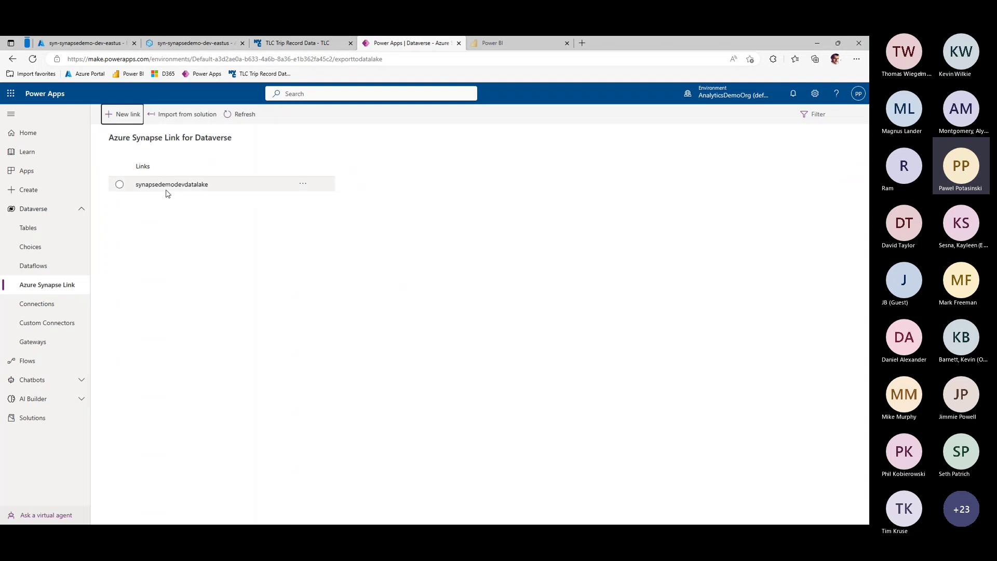
Check the existing synapsedemodevdatalake link's tables, and browse its exported crf38_vendor folder in the Dataverse container in Synapse Studio
{"action": "left_click", "coordinate": [176, 187]}
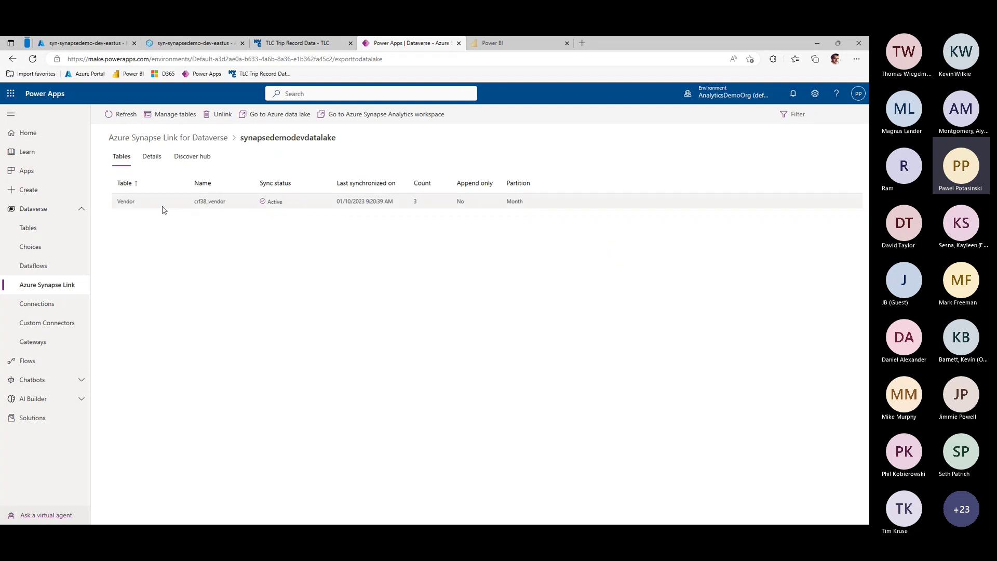
{"action": "left_click", "coordinate": [173, 45]}
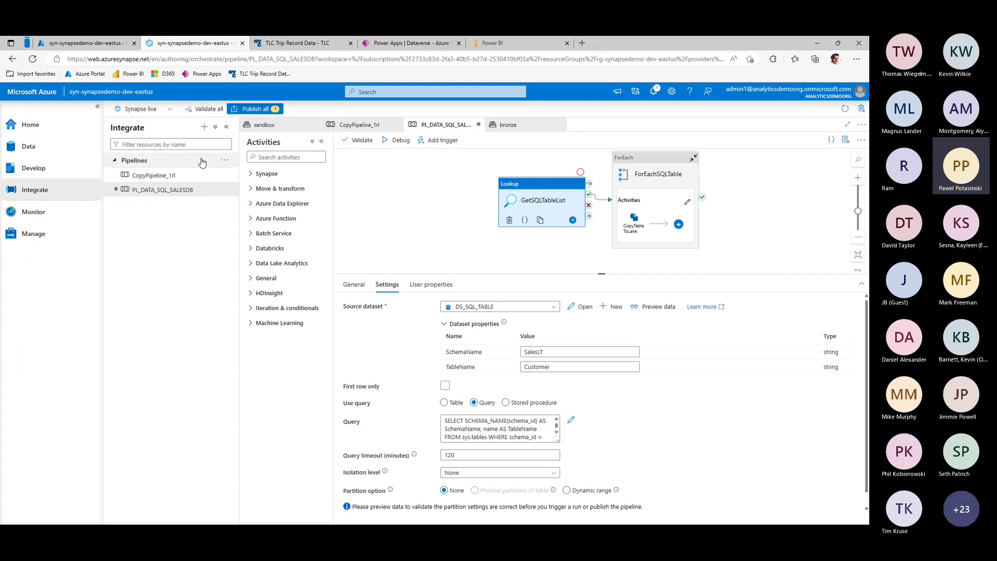
{"action": "left_click", "coordinate": [38, 150]}
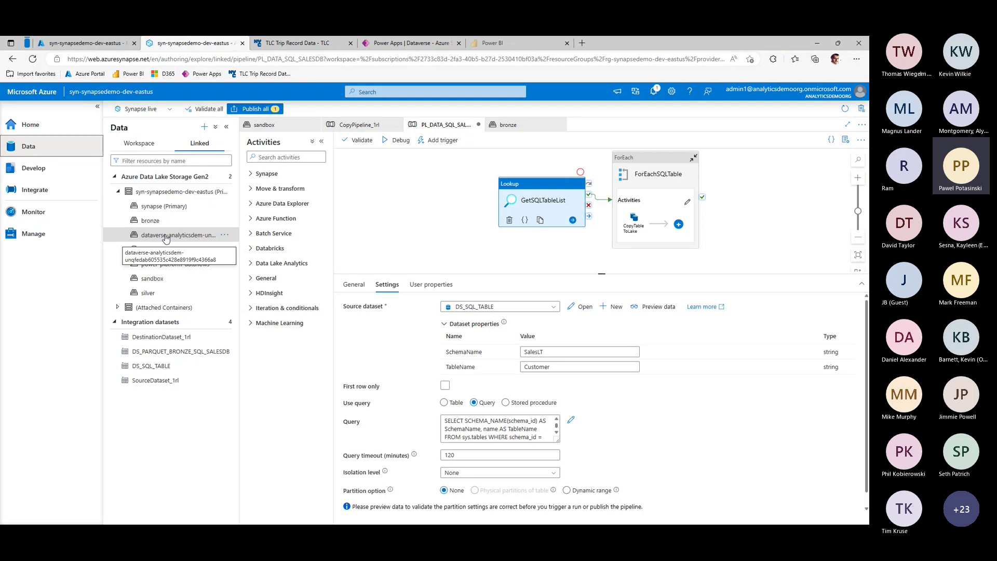
{"action": "left_click", "coordinate": [185, 236]}
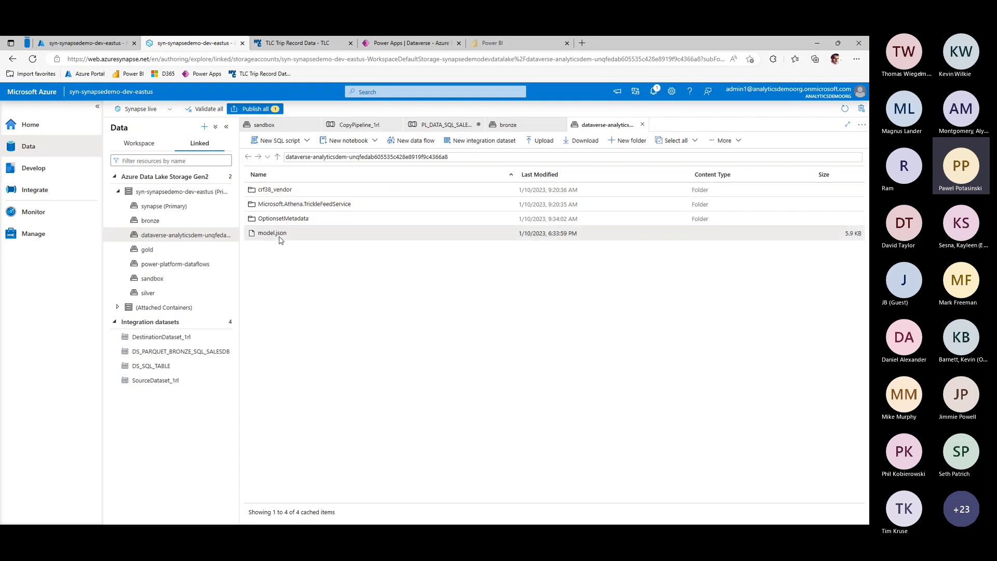
{"action": "double_click", "coordinate": [274, 190]}
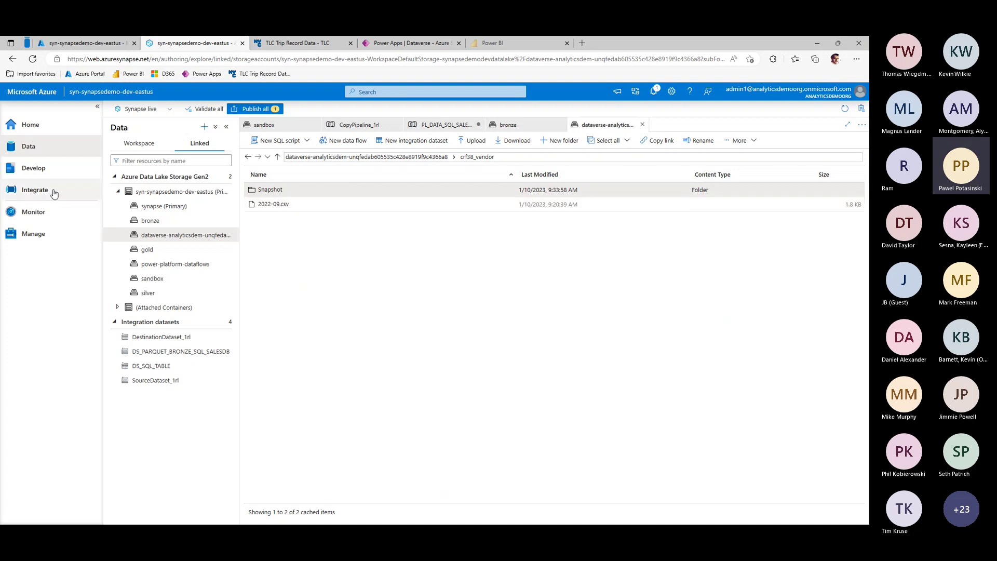
Create a SQL script selecting the top 100 rows of the crf38_vendor table in the Dataverse lake database
{"action": "left_click", "coordinate": [136, 146]}
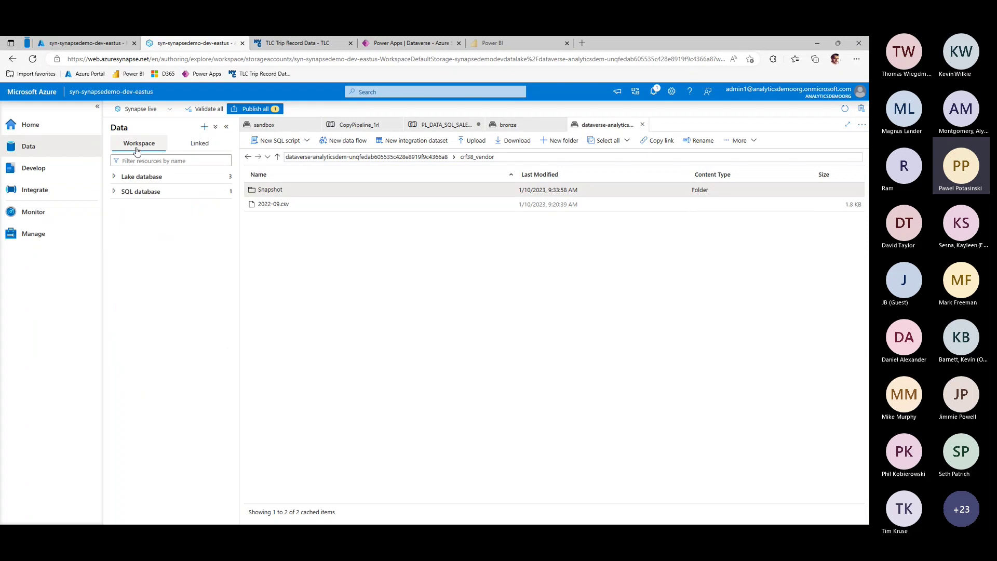
{"action": "left_click", "coordinate": [114, 177]}
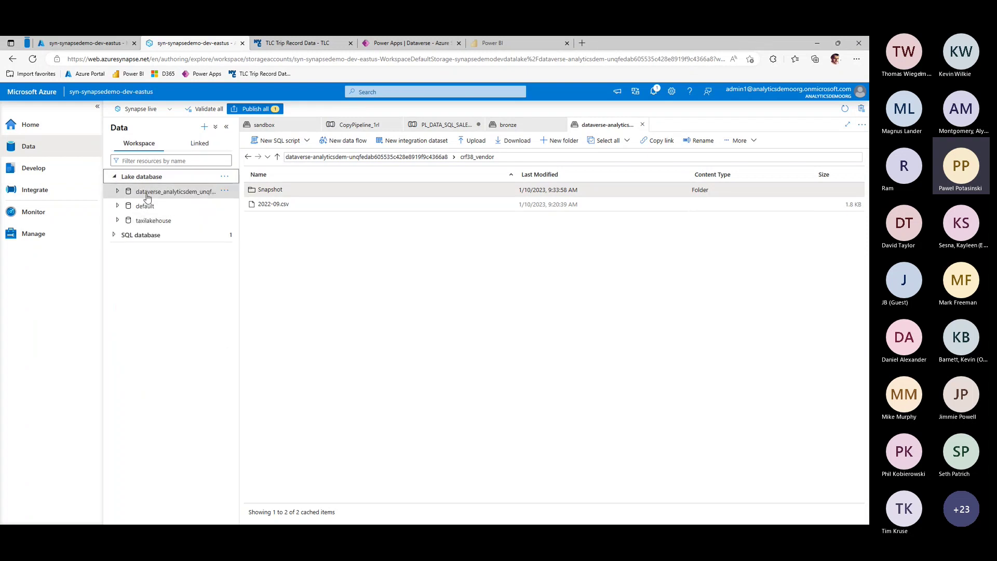
{"action": "left_click", "coordinate": [118, 191]}
{"action": "left_click", "coordinate": [127, 206]}
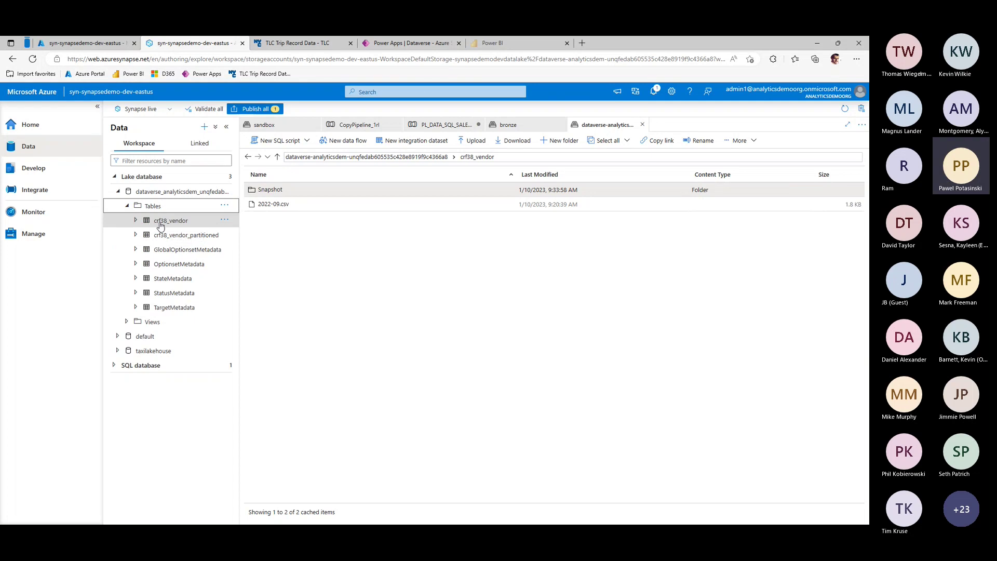
{"action": "left_click", "coordinate": [224, 222]}
{"action": "mouse_move", "coordinate": [236, 235]}
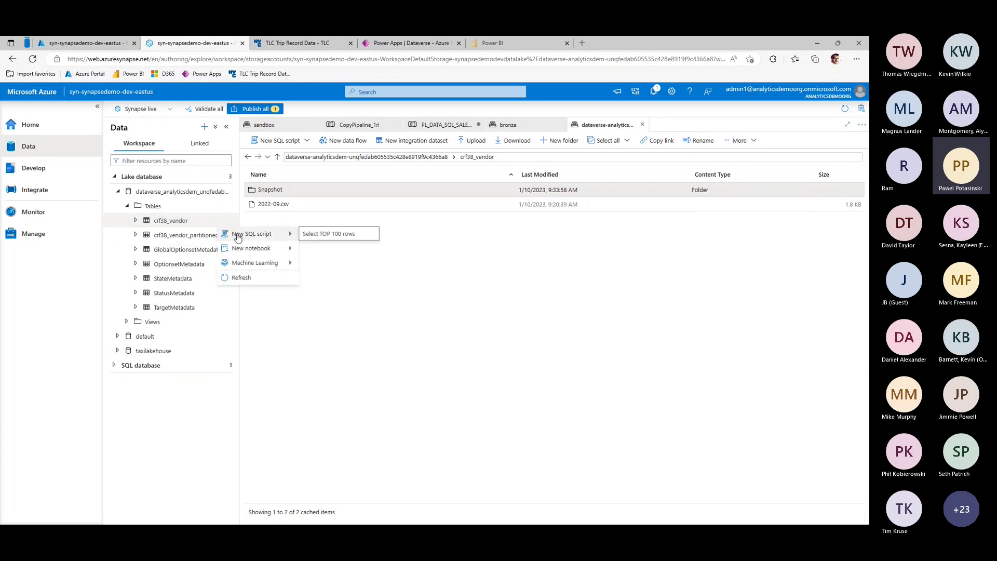
{"action": "left_click", "coordinate": [317, 238]}
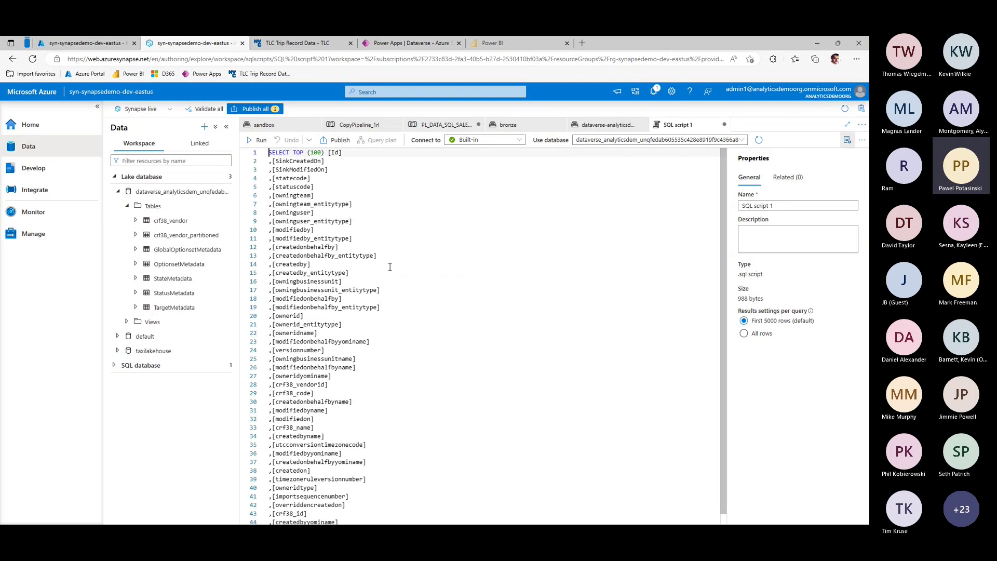
Review the generated crf38_vendor query, run it, and look through the returned rows
{"action": "scroll", "coordinate": [365, 233], "scroll_direction": "down", "scroll_amount": 1}
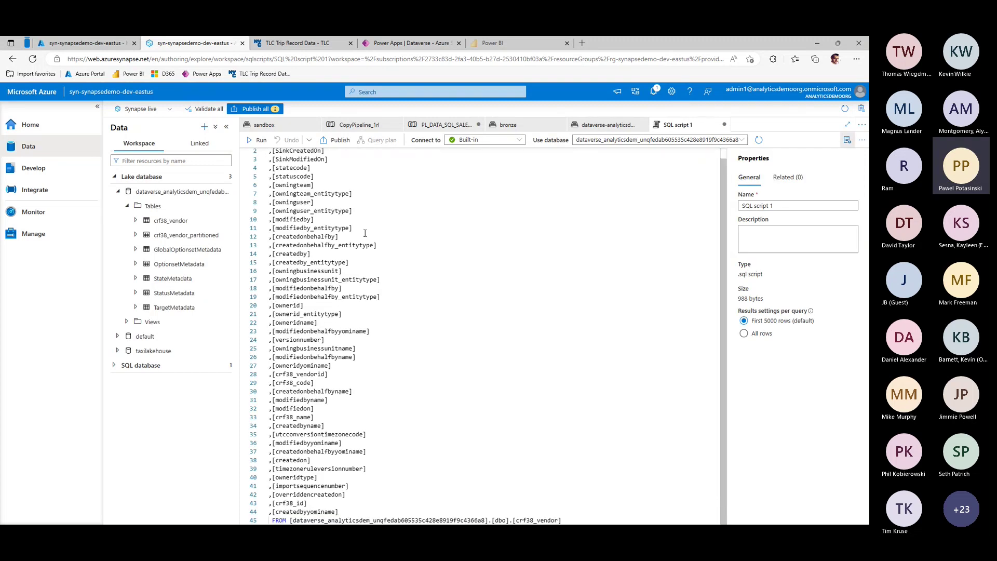
{"action": "scroll", "coordinate": [365, 236], "scroll_direction": "up", "scroll_amount": 1}
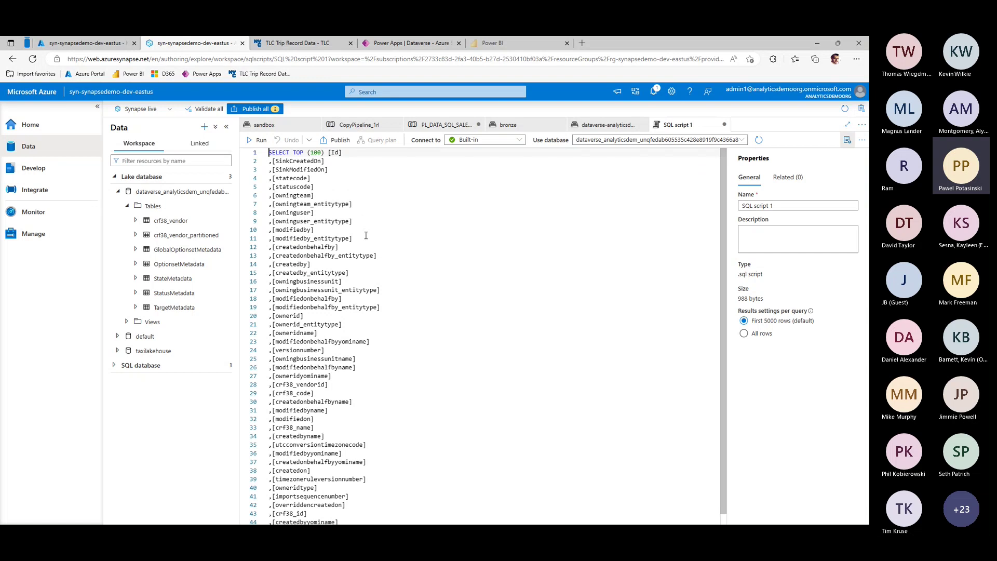
{"action": "scroll", "coordinate": [365, 236], "scroll_direction": "down", "scroll_amount": 1}
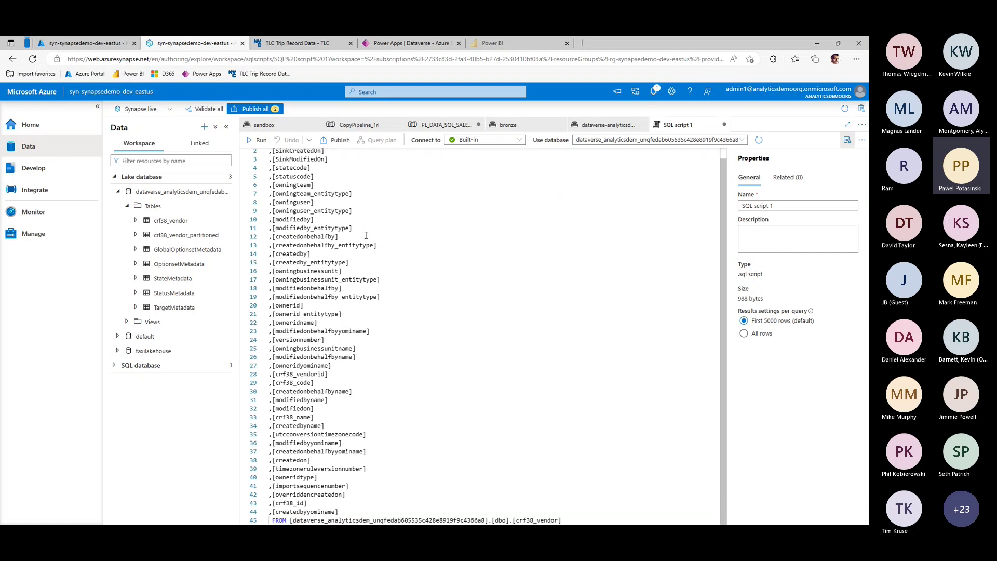
{"action": "left_click", "coordinate": [261, 141]}
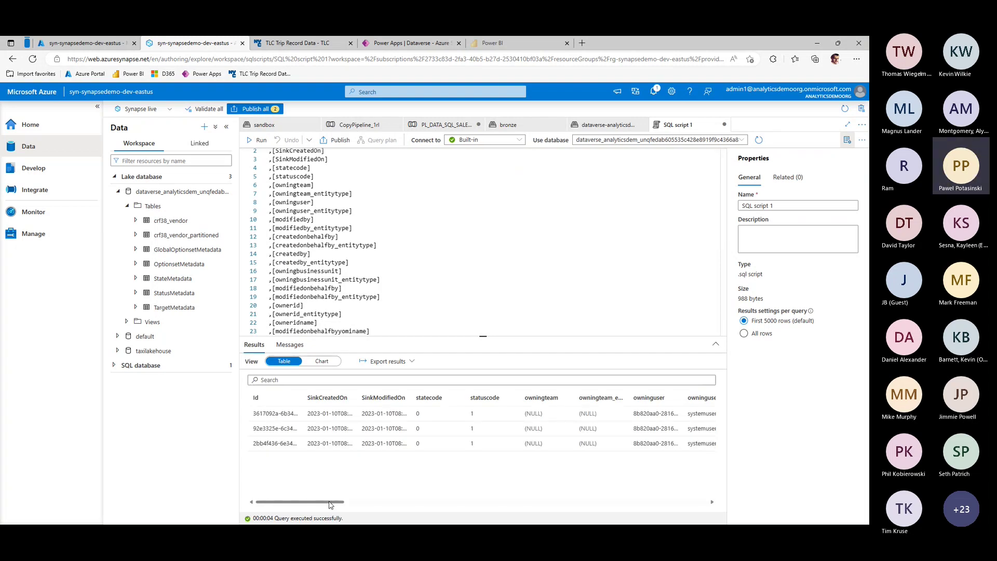
{"action": "mouse_move", "coordinate": [329, 503]}
{"action": "left_mouse_down"}
{"action": "mouse_move", "coordinate": [444, 510]}
{"action": "mouse_move", "coordinate": [310, 501]}
{"action": "left_mouse_up"}
{"action": "key", "text": "alt+Tab"}
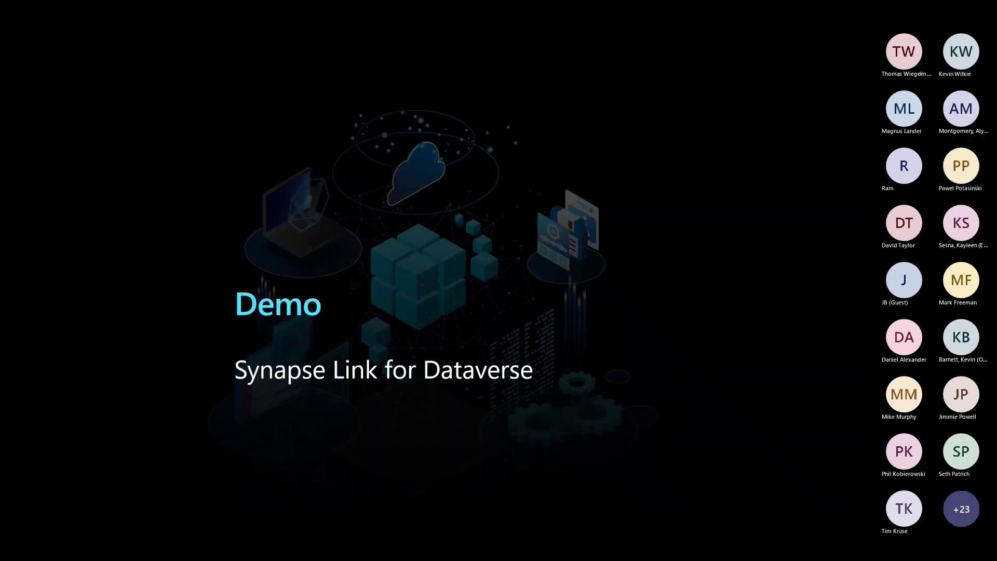
{"action": "key", "text": "Right"}
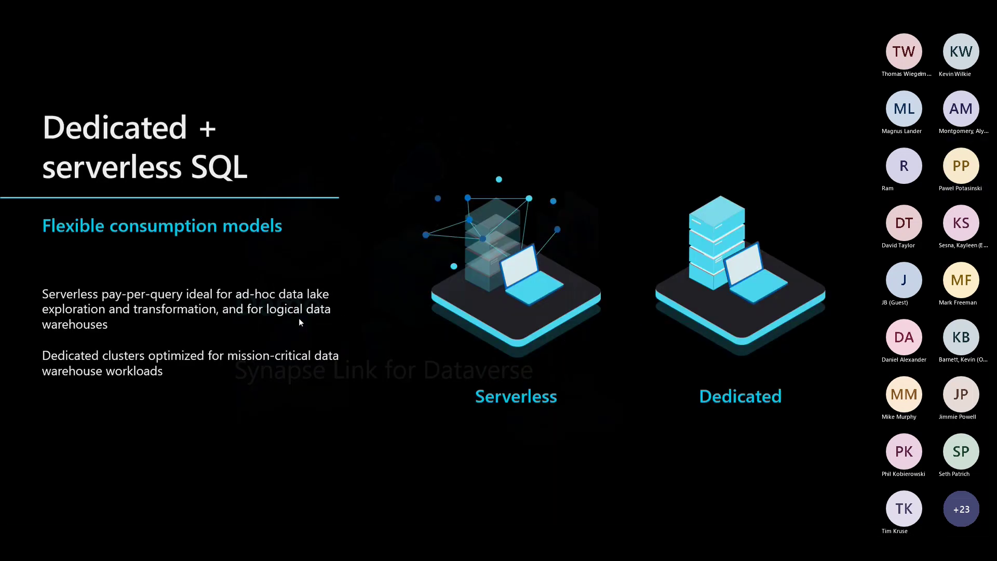
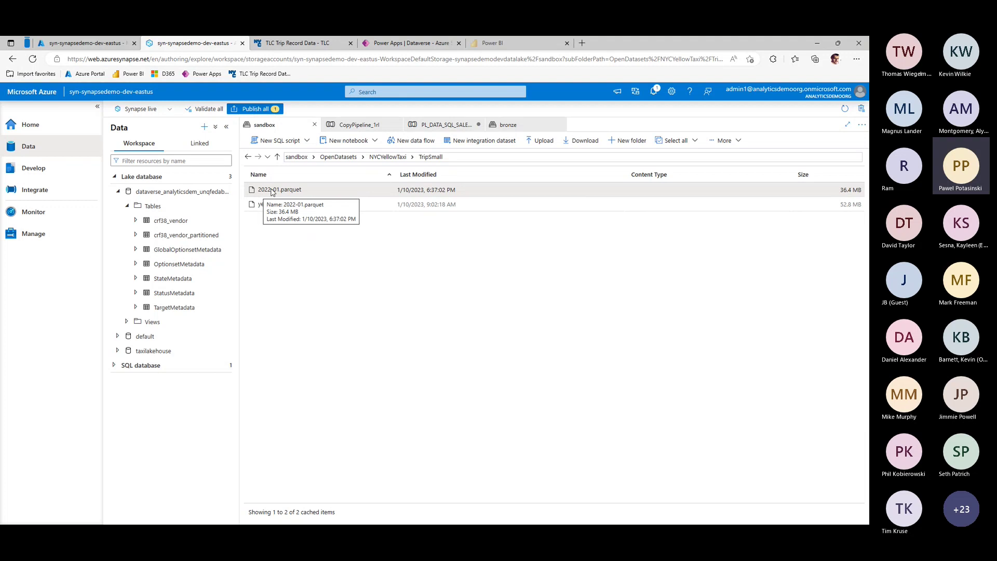
Create and run a SQL script selecting the top 100 rows of 2022-01.parquet in the sandbox TripSmall folder
{"action": "right_click", "coordinate": [272, 191]}
{"action": "mouse_move", "coordinate": [285, 213]}
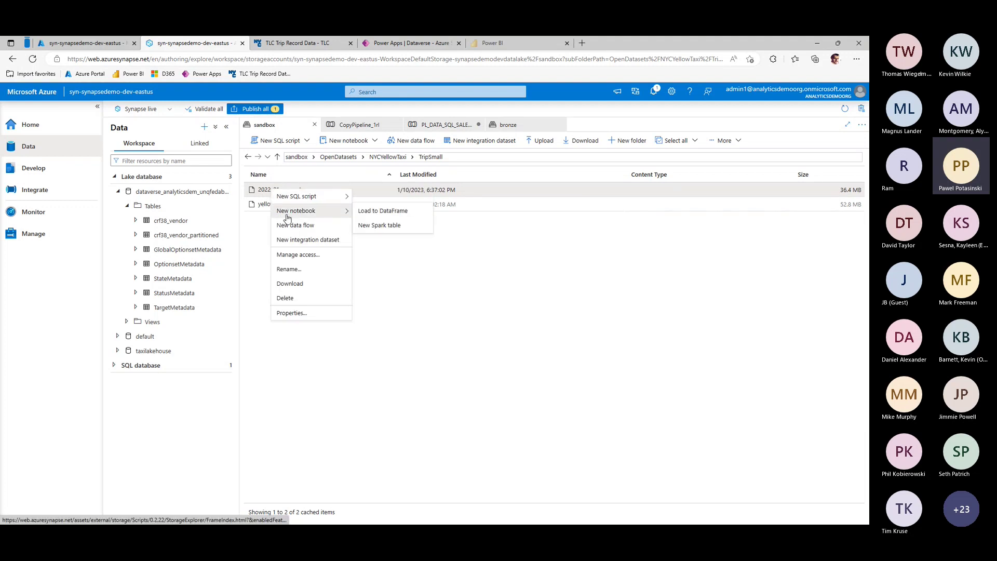
{"action": "mouse_move", "coordinate": [312, 196]}
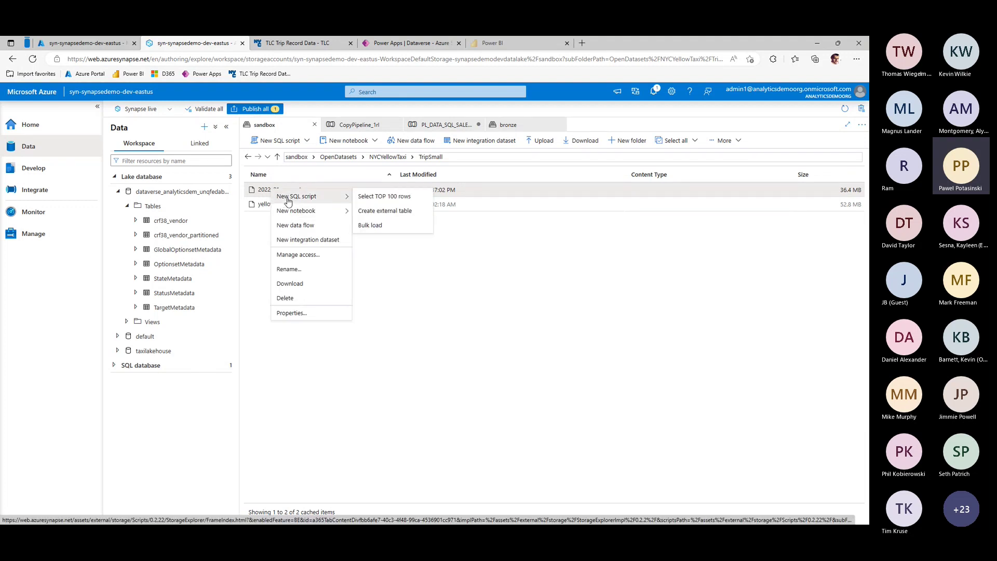
{"action": "left_click", "coordinate": [380, 197]}
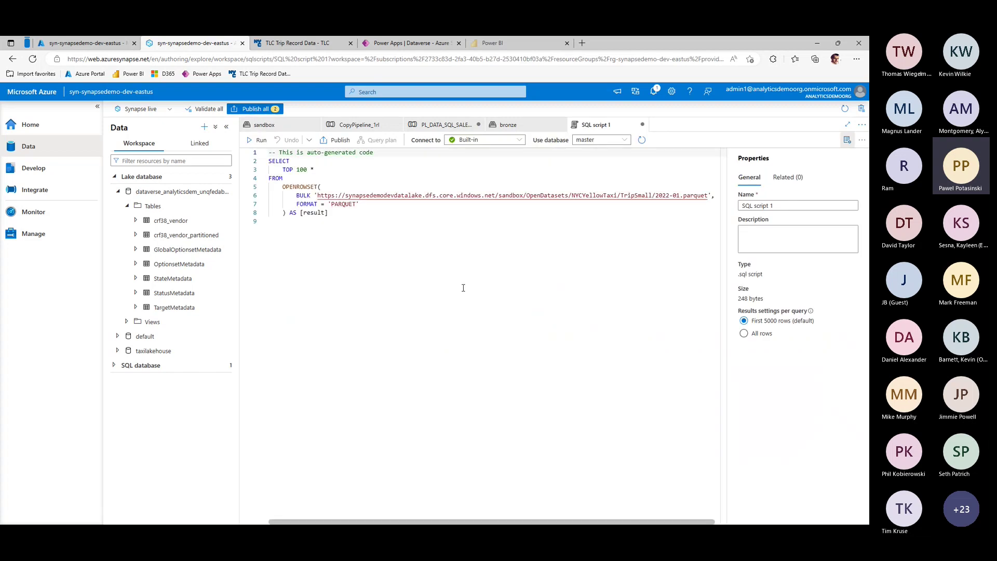
{"action": "left_click", "coordinate": [258, 140]}
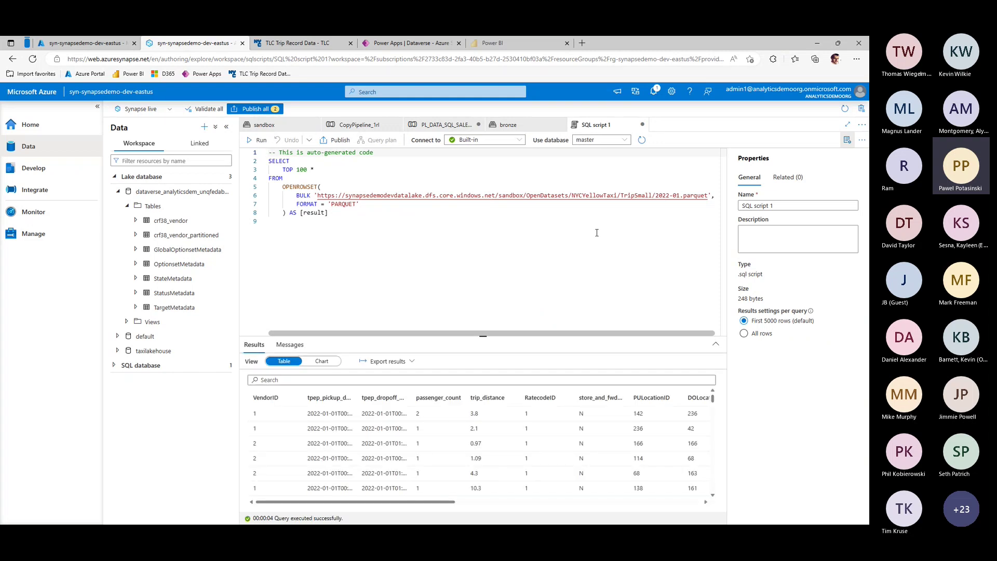
Hide the script's properties and examine the query's OPENROWSET function, parquet file path and PARQUET format
{"action": "left_click", "coordinate": [847, 144]}
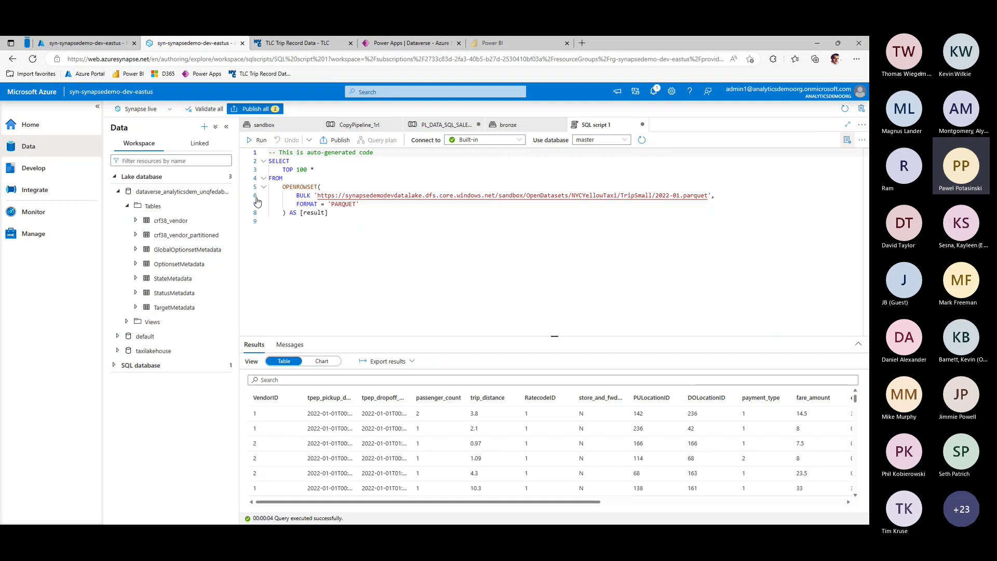
{"action": "double_click", "coordinate": [293, 187]}
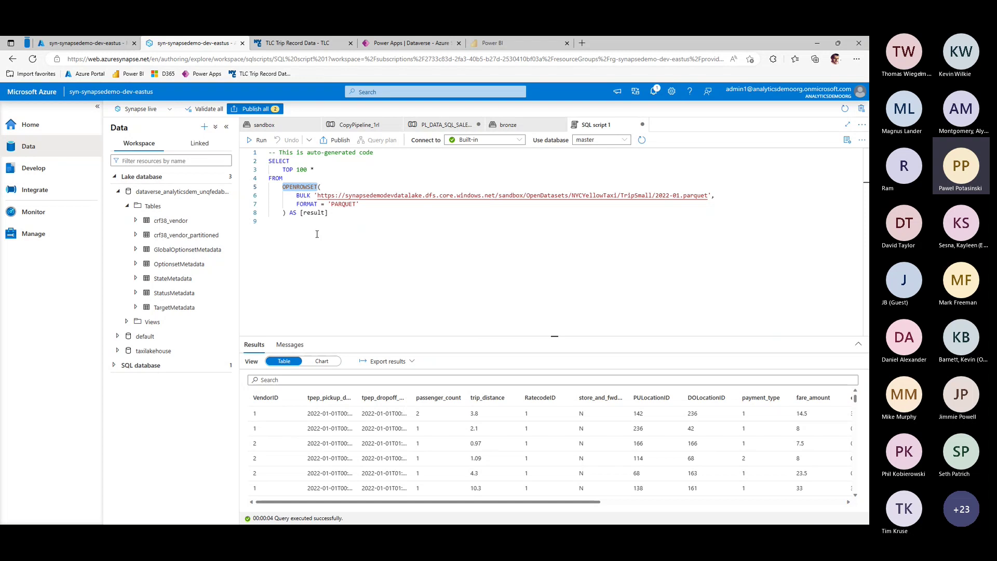
{"action": "left_click_drag", "start_coordinate": [317, 195], "coordinate": [712, 195]}
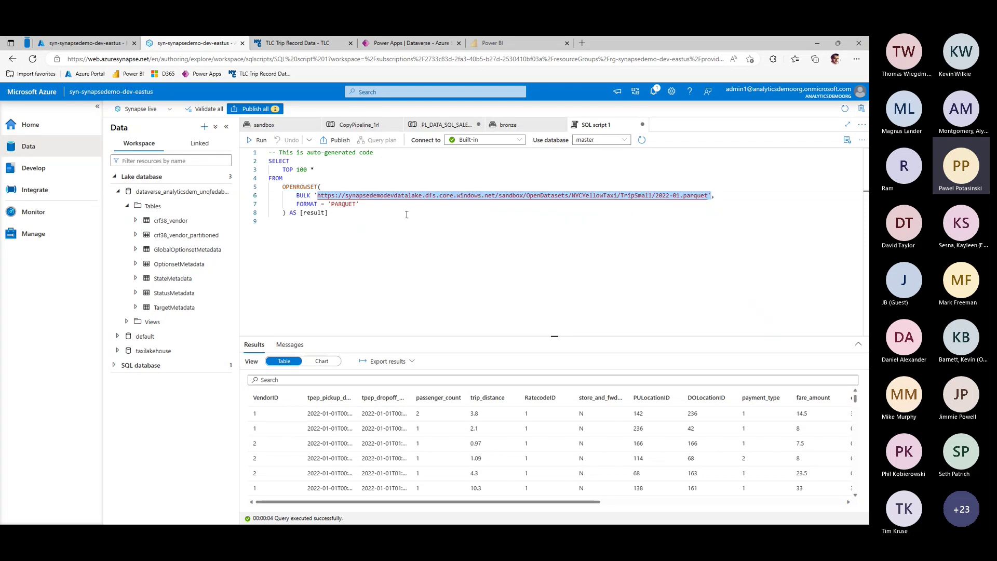
{"action": "double_click", "coordinate": [343, 204]}
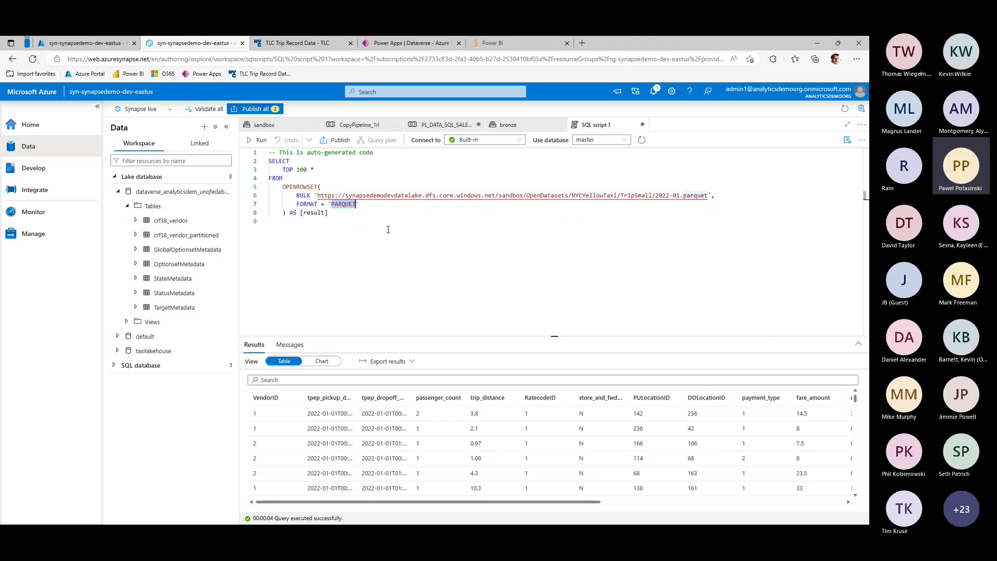
Open the saved SQL script 00 Query File Formats and examine its Parquet query
{"action": "left_click", "coordinate": [40, 169]}
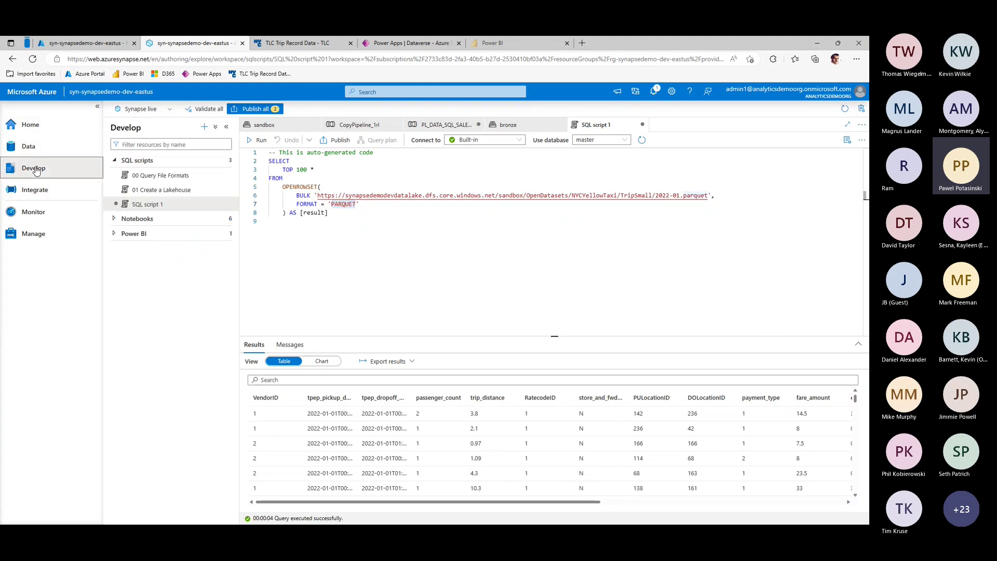
{"action": "left_click", "coordinate": [174, 177]}
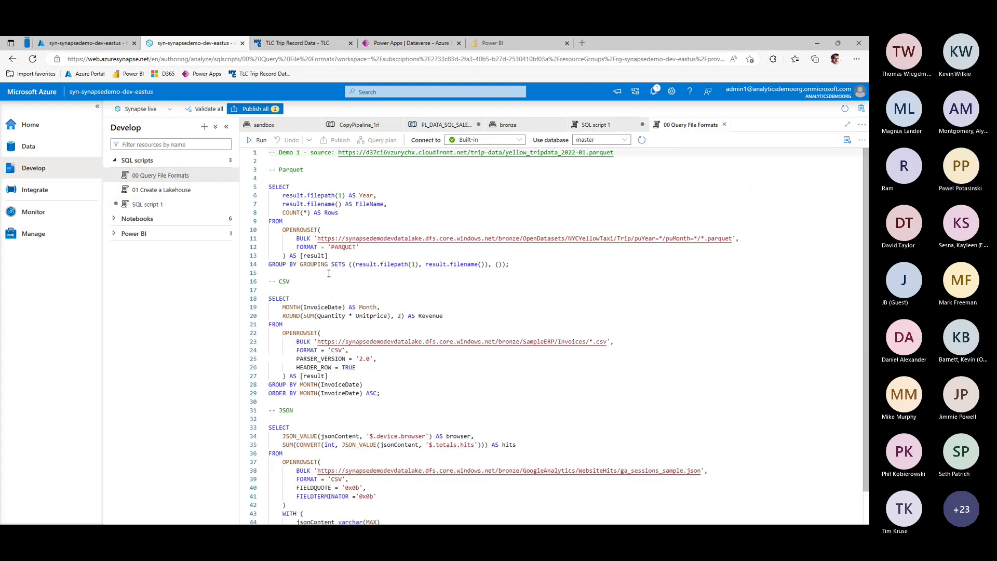
{"action": "left_click_drag", "start_coordinate": [509, 264], "coordinate": [269, 186]}
{"action": "left_click", "coordinate": [580, 263]}
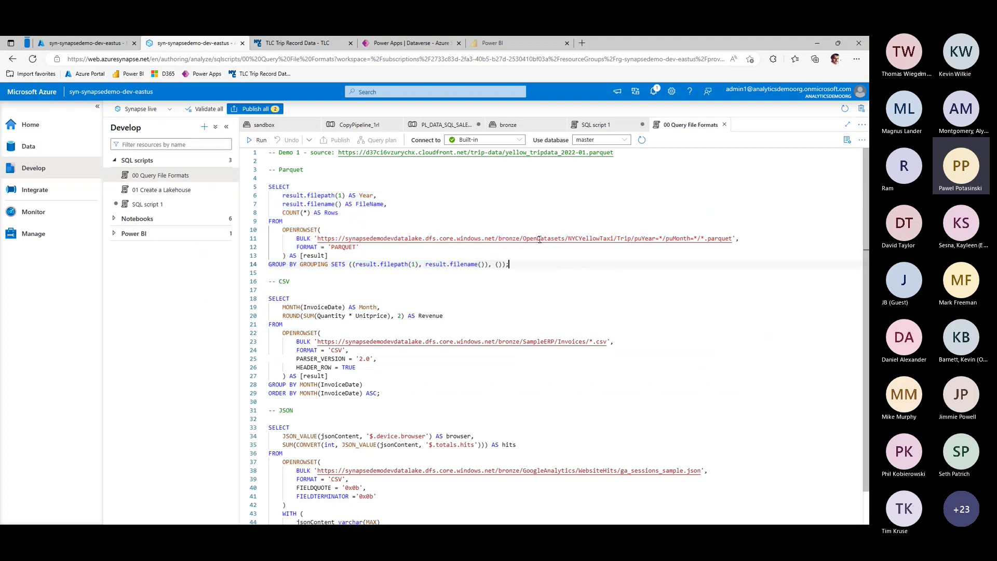
{"action": "left_click_drag", "start_coordinate": [514, 265], "coordinate": [289, 188]}
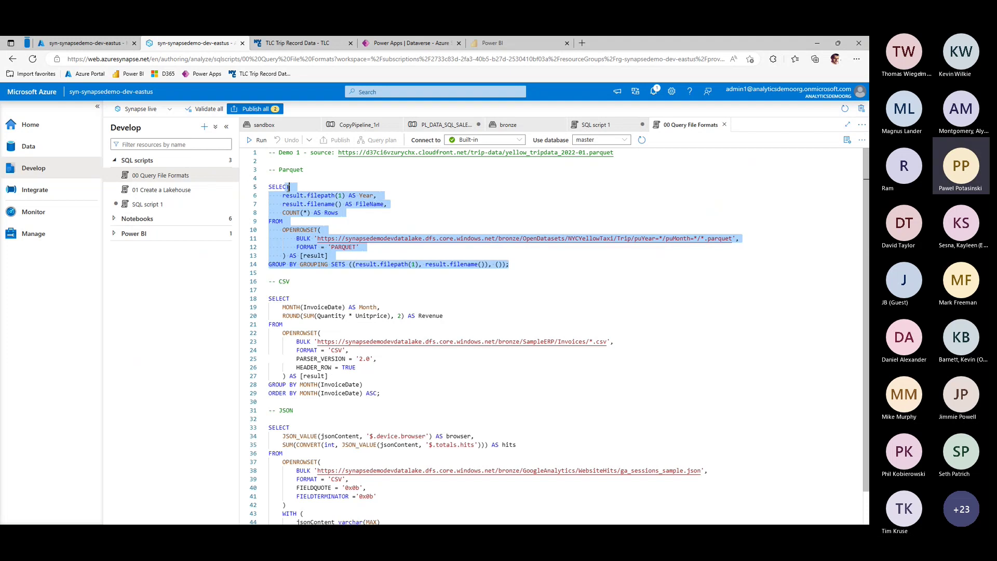
{"action": "left_click", "coordinate": [327, 187]}
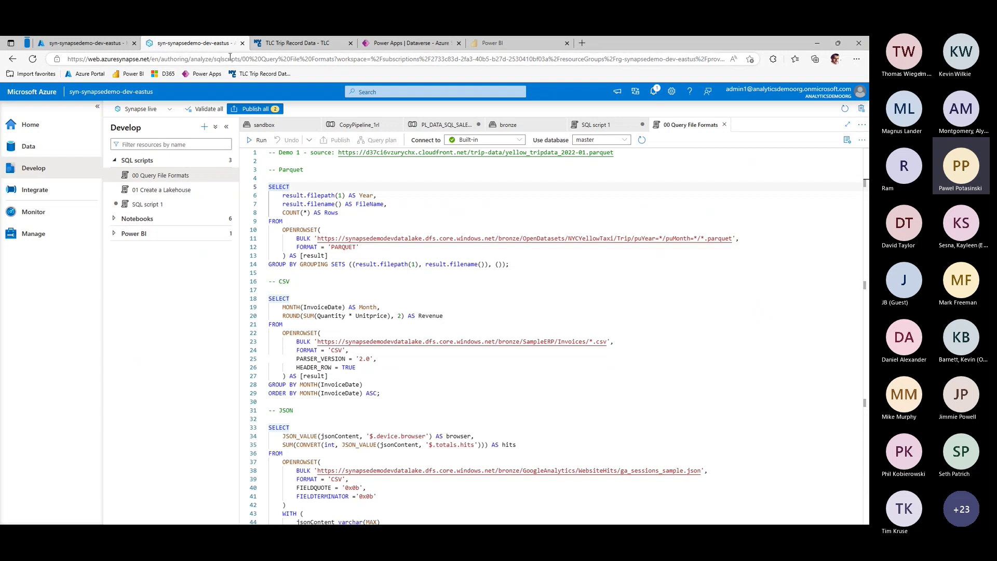
Run only the script's Parquet query on the Built-in serverless SQL pool
{"action": "left_click", "coordinate": [471, 142]}
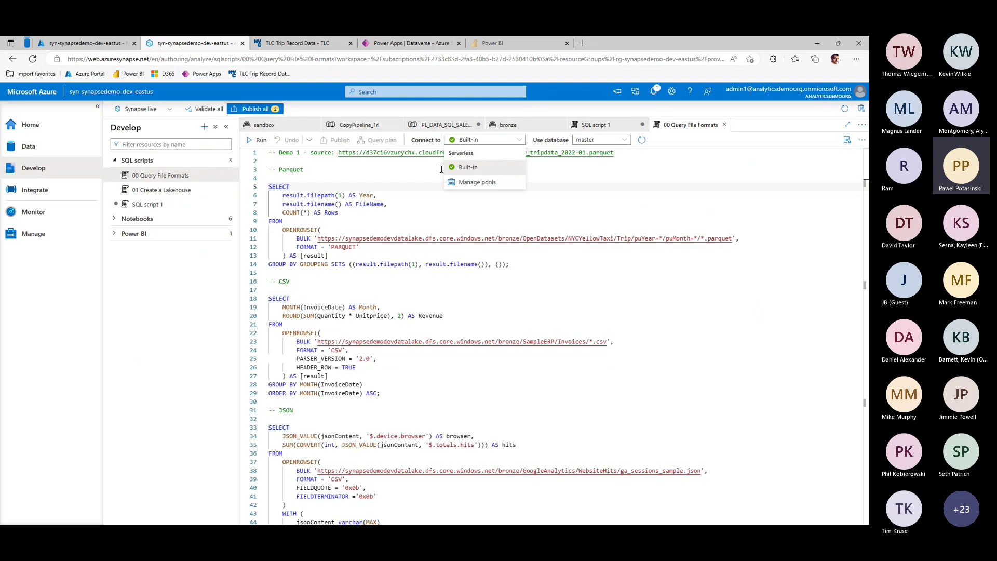
{"action": "left_click", "coordinate": [462, 169]}
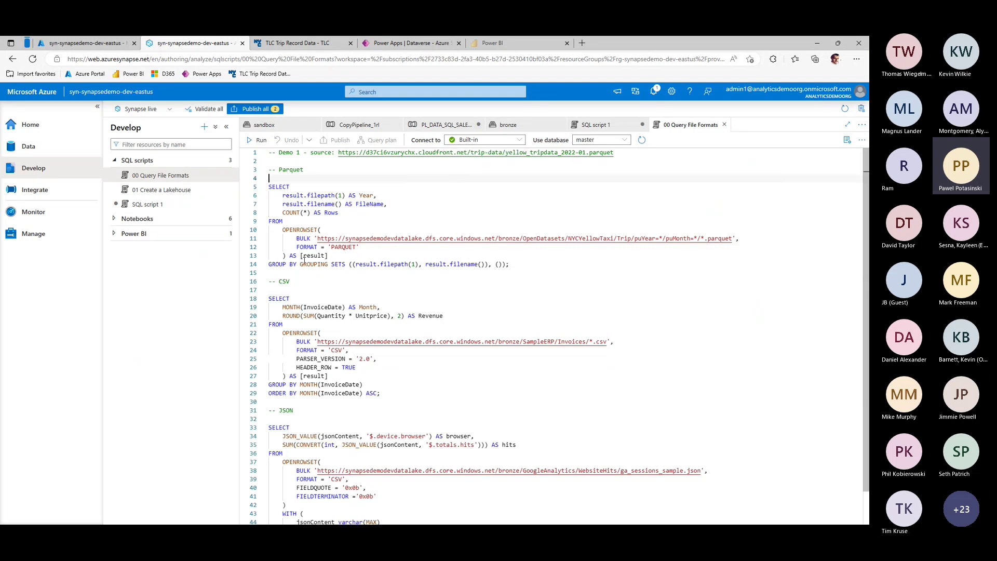
{"action": "left_click_drag", "start_coordinate": [292, 270], "coordinate": [269, 187]}
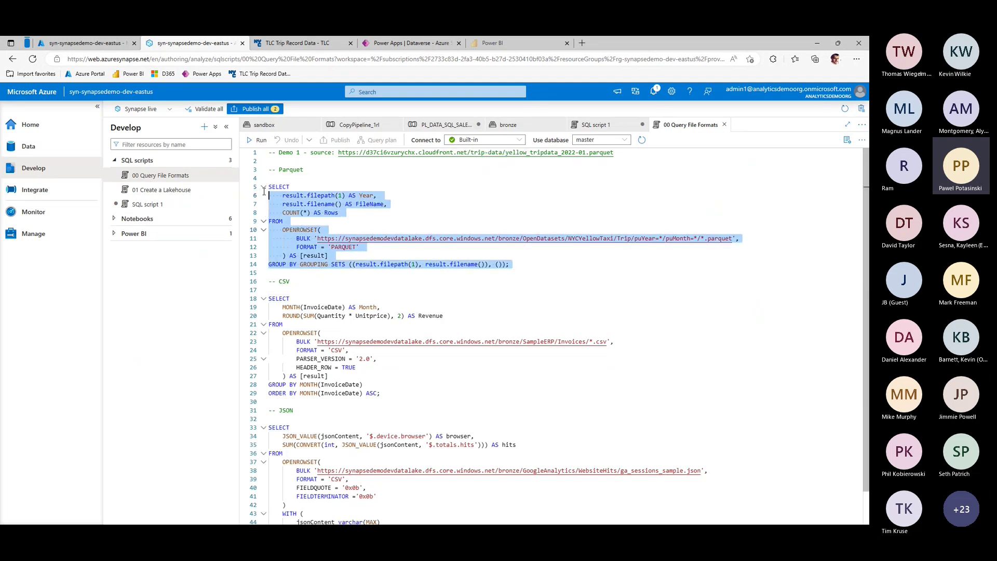
{"action": "left_click", "coordinate": [257, 140]}
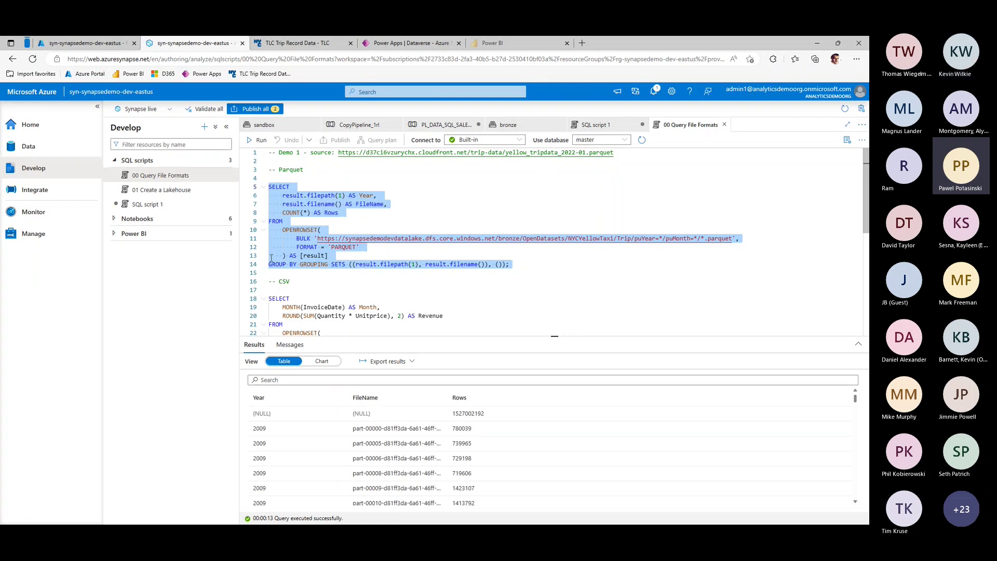
{"action": "left_click", "coordinate": [300, 276]}
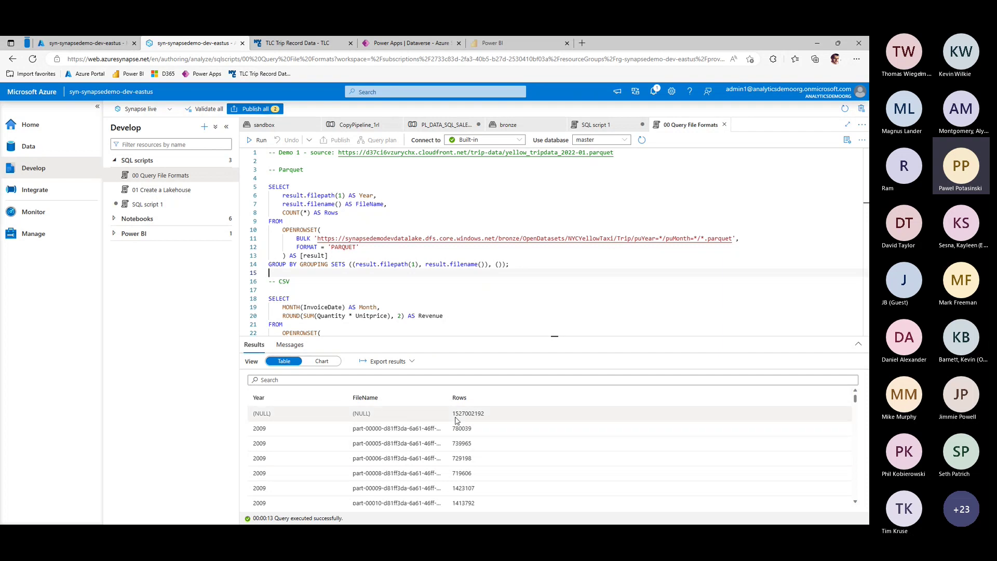
Examine the grand-total row in the results and the puYear and puMonth wildcards in the Parquet file path
{"action": "left_click_drag", "start_coordinate": [455, 411], "coordinate": [494, 418]}
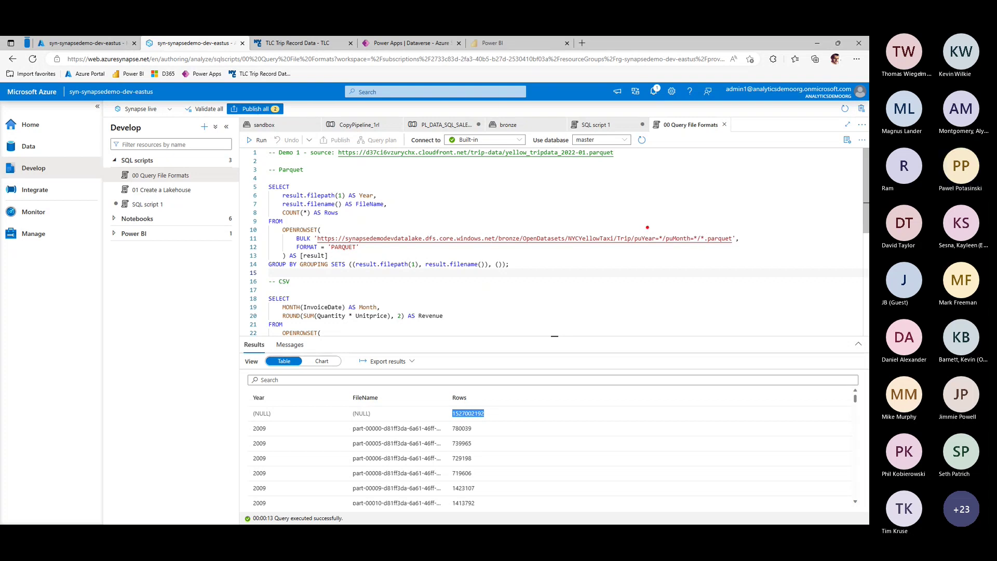
{"action": "left_click_drag", "start_coordinate": [647, 227], "coordinate": [714, 249]}
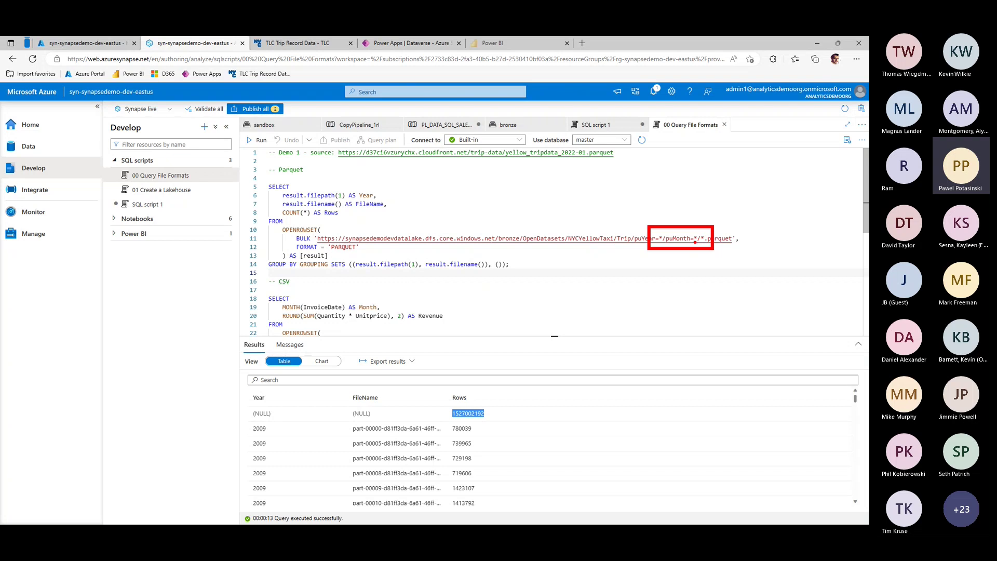
{"action": "left_click_drag", "start_coordinate": [695, 242], "coordinate": [692, 248]}
{"action": "left_click_drag", "start_coordinate": [660, 241], "coordinate": [660, 254]}
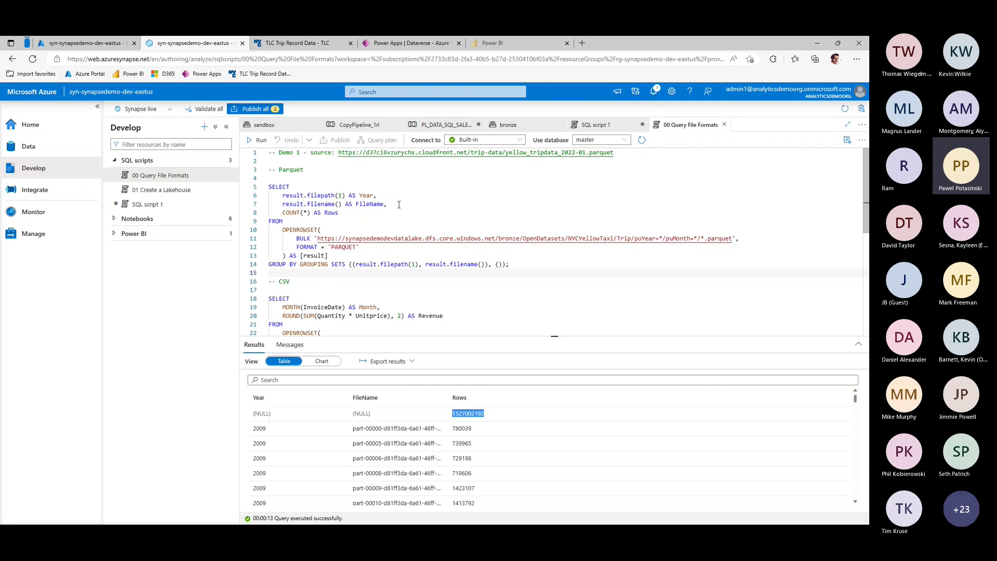
Examine how filepath(1) and filename() relate to the path wildcards, and widen the FileName results column
{"action": "left_click", "coordinate": [318, 194]}
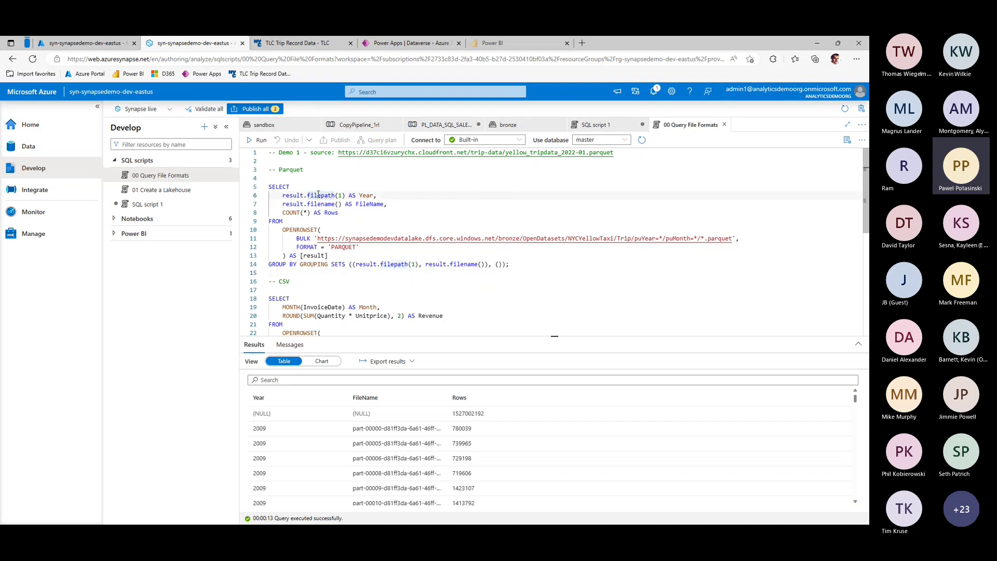
{"action": "double_click", "coordinate": [318, 194]}
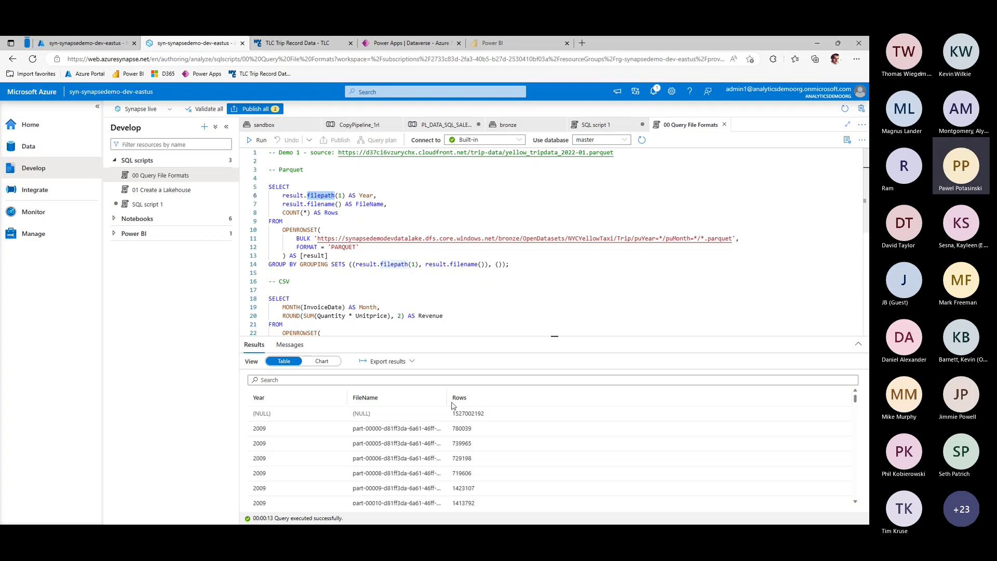
{"action": "left_click_drag", "start_coordinate": [447, 397], "coordinate": [508, 402]}
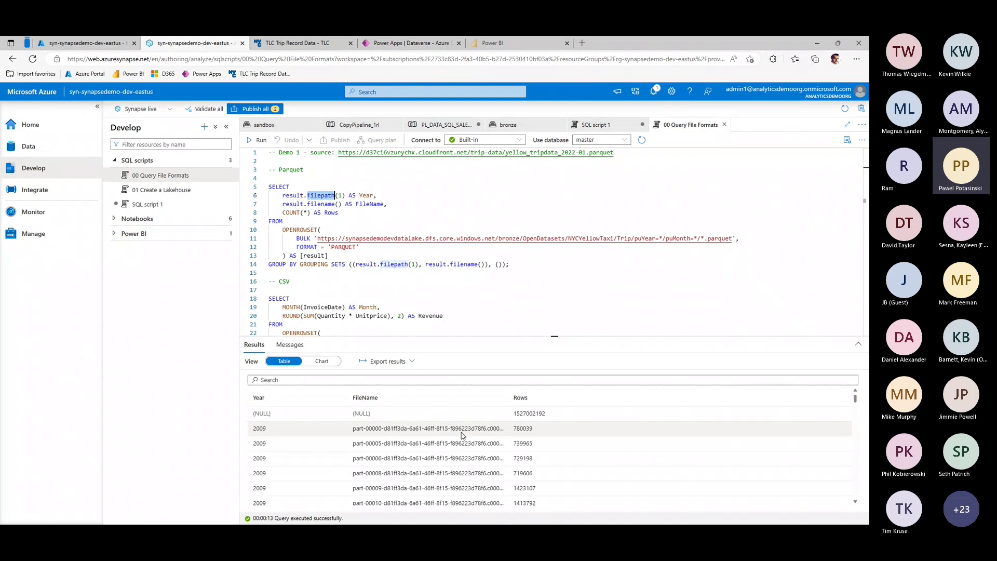
{"action": "left_click", "coordinate": [341, 195]}
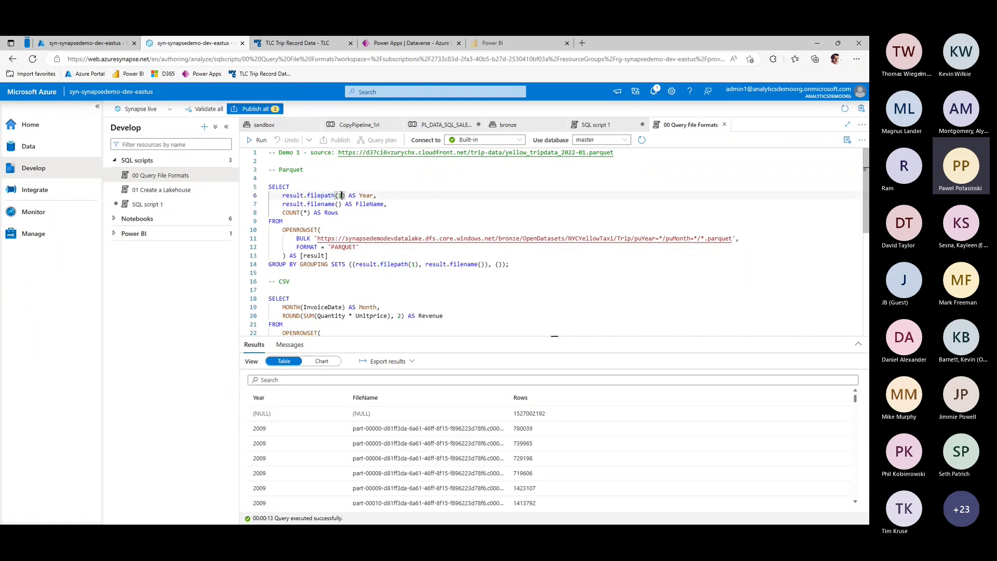
{"action": "double_click", "coordinate": [661, 238]}
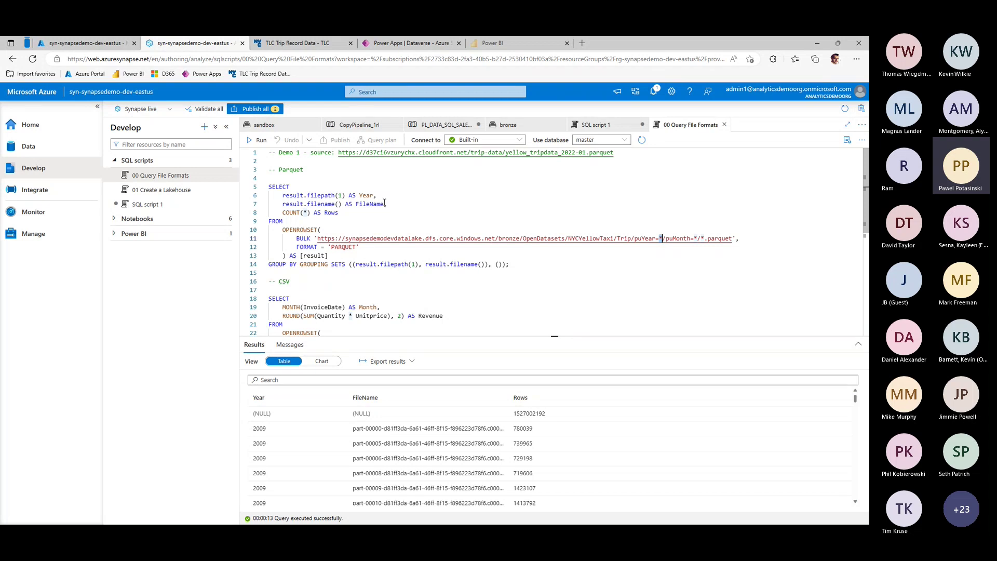
{"action": "left_click", "coordinate": [318, 205]}
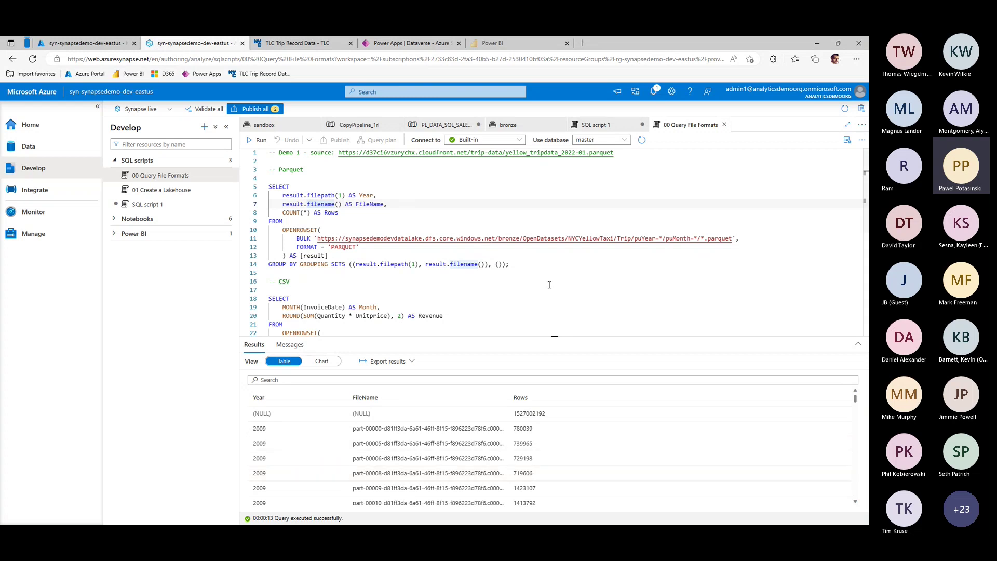
{"action": "left_click_drag", "start_coordinate": [659, 237], "coordinate": [667, 237]}
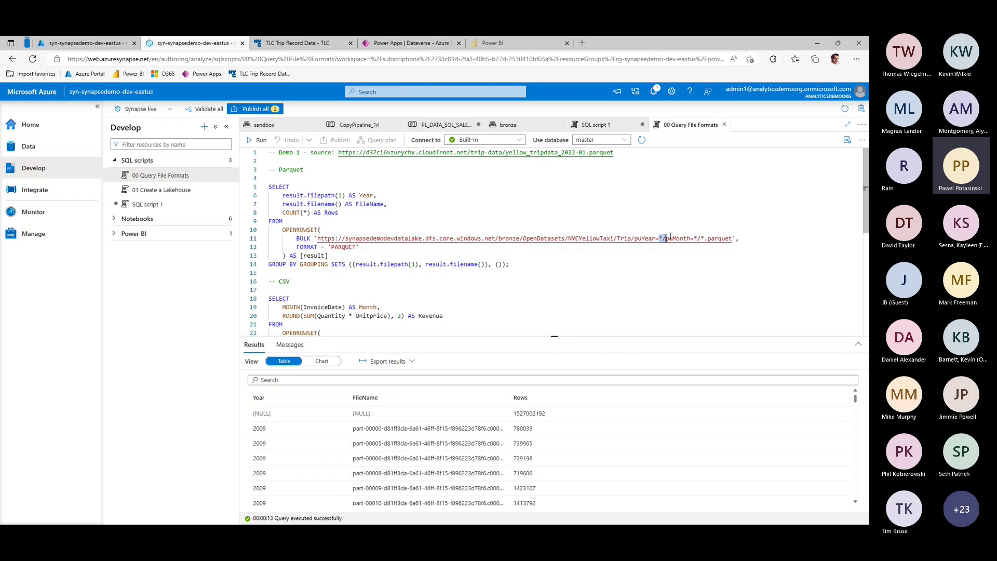
{"action": "left_click", "coordinate": [455, 279]}
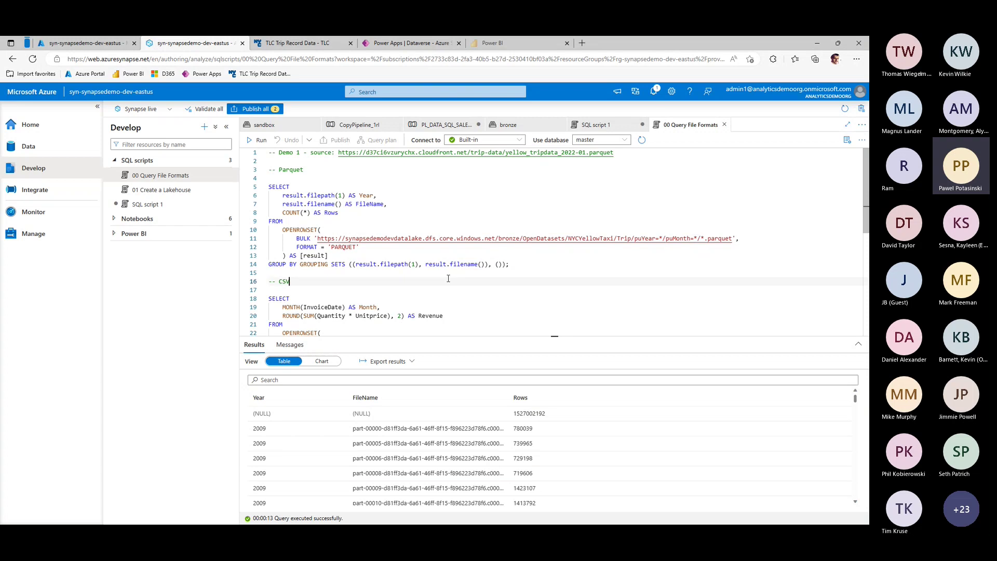
Examine the CSV query's FORMAT and PARSER_VERSION options and compare its FROM clause with the Parquet query's
{"action": "scroll", "coordinate": [453, 278], "scroll_direction": "down", "scroll_amount": 3}
{"action": "scroll", "coordinate": [453, 278], "scroll_direction": "down", "scroll_amount": 1}
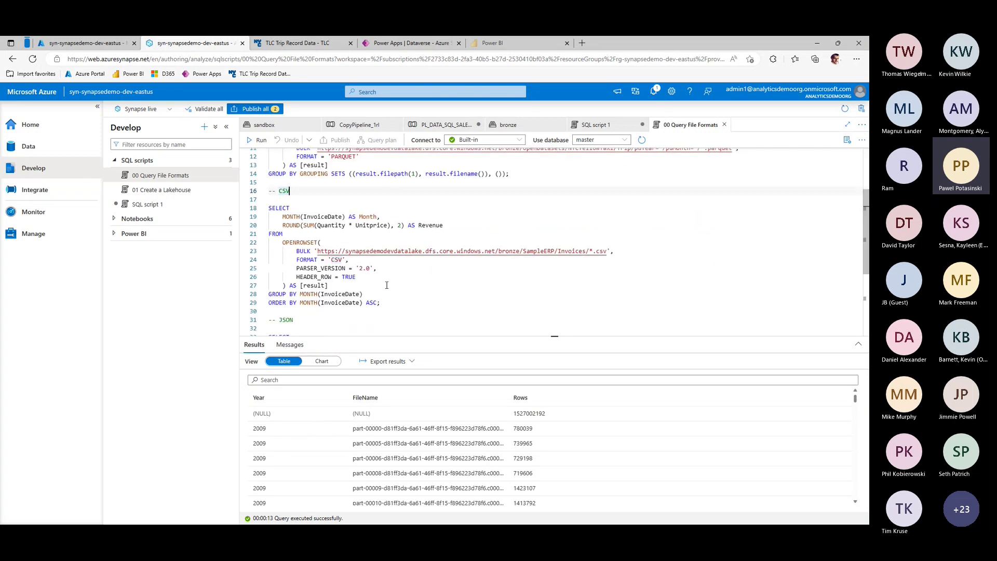
{"action": "left_click_drag", "start_coordinate": [297, 259], "coordinate": [350, 260]}
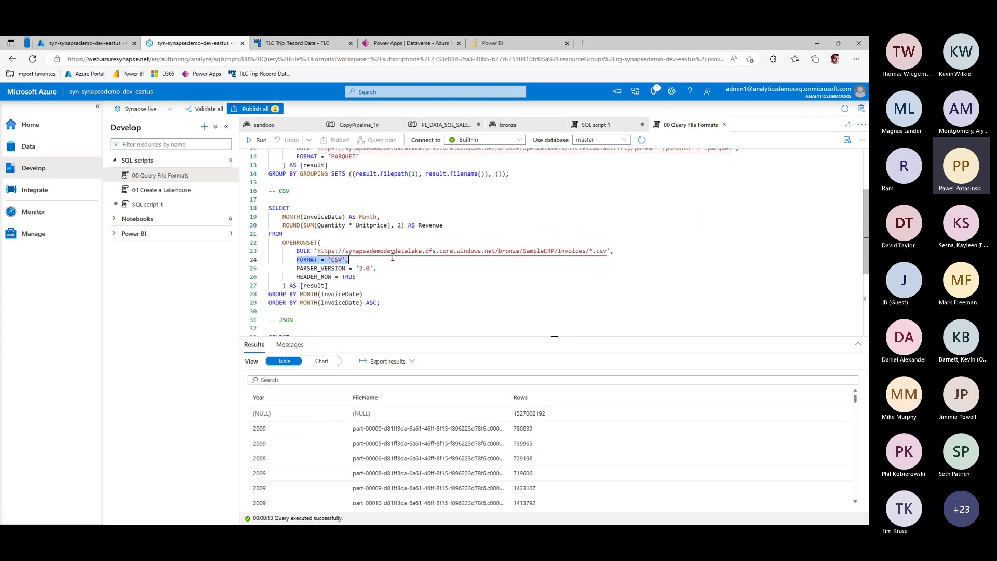
{"action": "left_click_drag", "start_coordinate": [289, 268], "coordinate": [393, 269]}
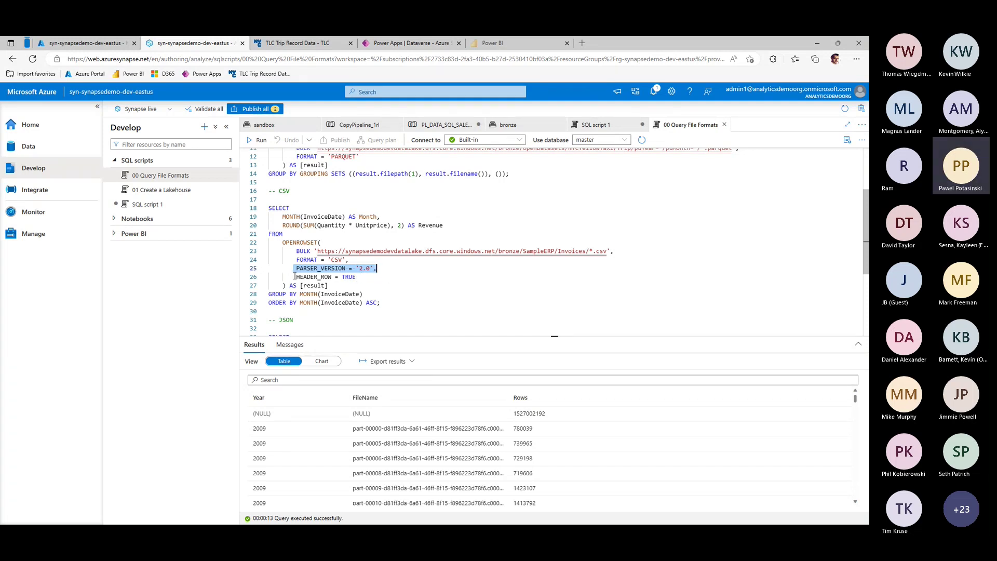
{"action": "scroll", "coordinate": [348, 194], "scroll_direction": "up", "scroll_amount": 2}
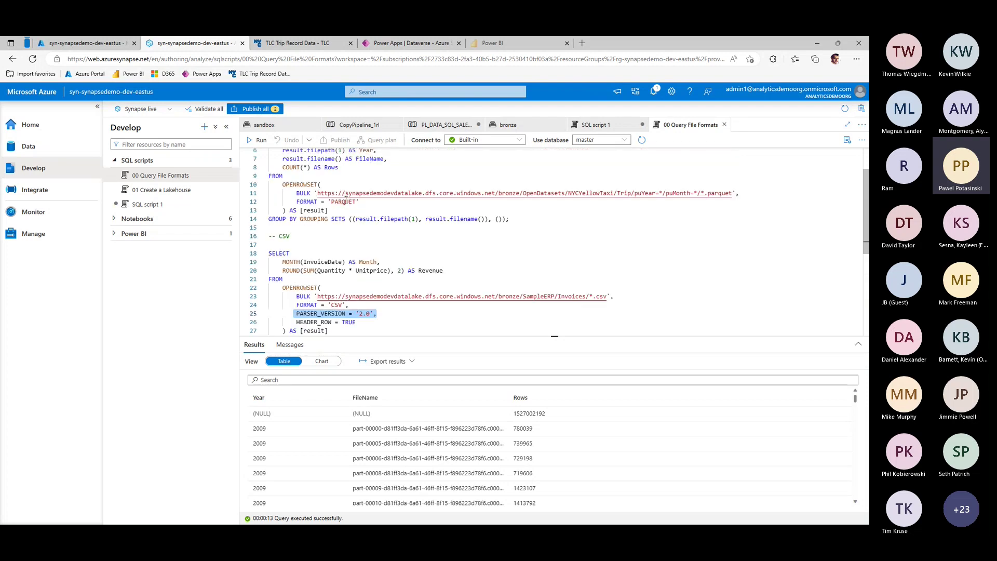
{"action": "left_click_drag", "start_coordinate": [333, 210], "coordinate": [265, 175]}
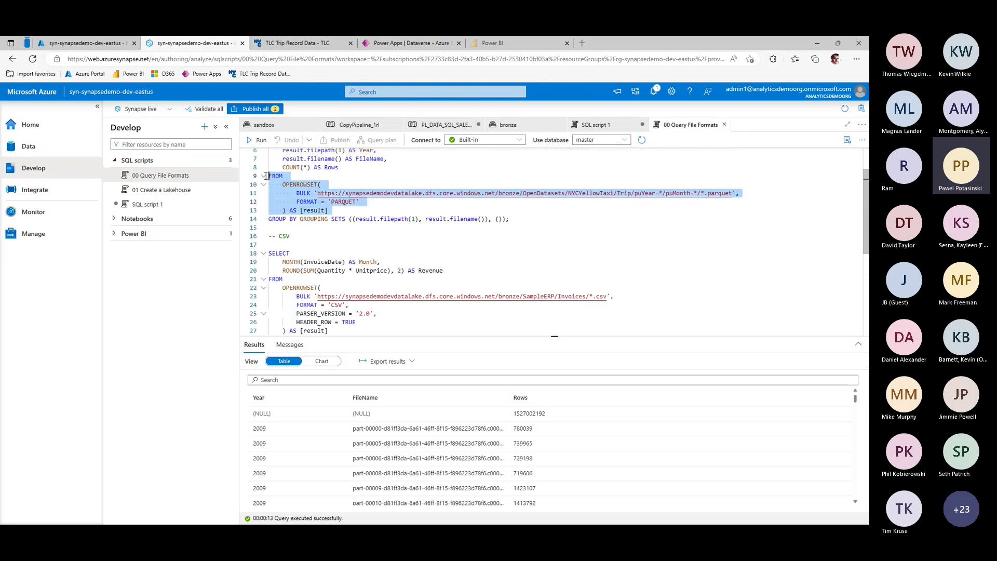
{"action": "scroll", "coordinate": [365, 322], "scroll_direction": "down", "scroll_amount": 1}
{"action": "left_click_drag", "start_coordinate": [365, 323], "coordinate": [269, 271]}
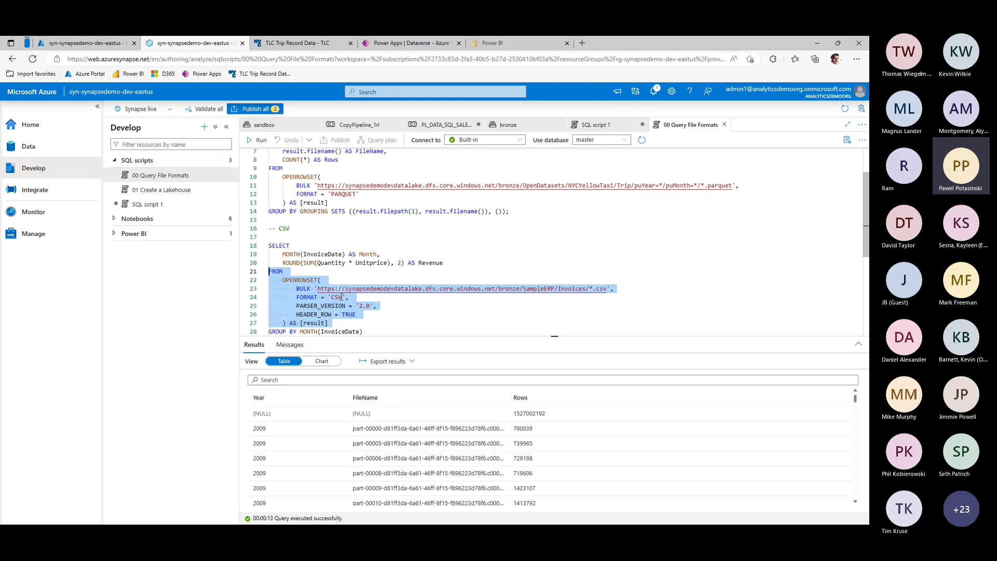
{"action": "left_click", "coordinate": [335, 276]}
{"action": "scroll", "coordinate": [364, 301], "scroll_direction": "down", "scroll_amount": 2}
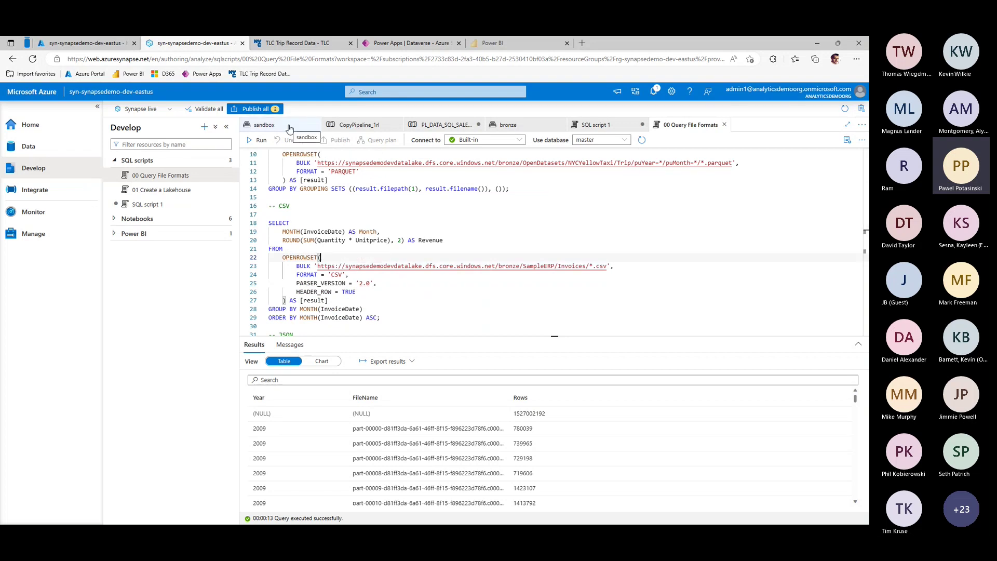
Preview 2011-01-04.csv from the bronze container's SampleERP/Invoices folder, look through all its columns, and close the preview
{"action": "left_click", "coordinate": [494, 130]}
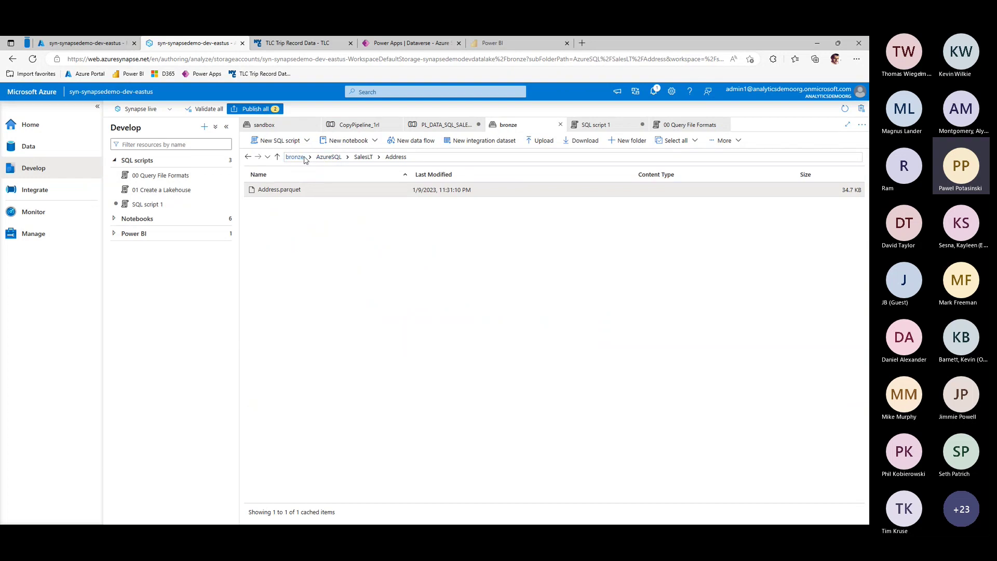
{"action": "left_click", "coordinate": [295, 157]}
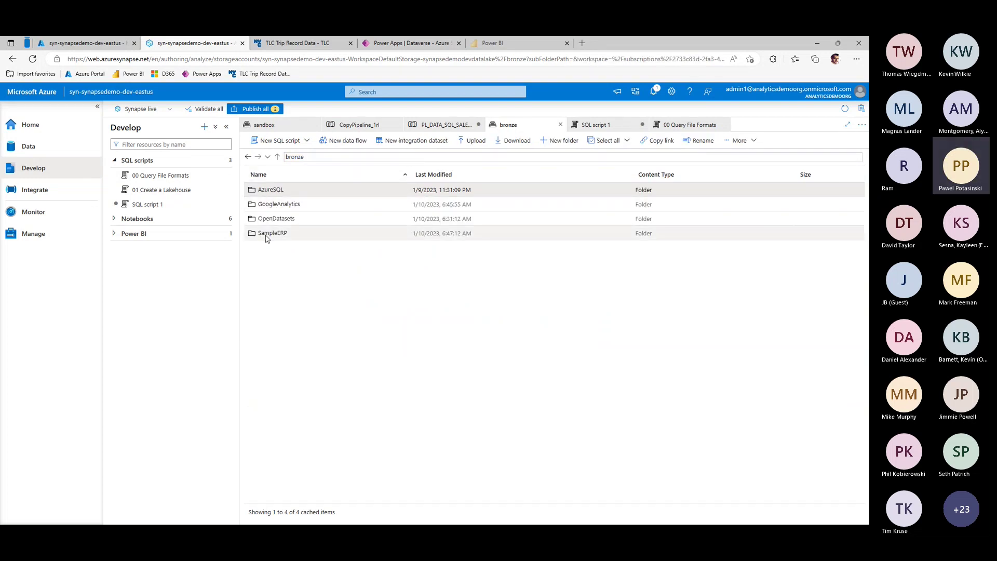
{"action": "double_click", "coordinate": [269, 235]}
{"action": "double_click", "coordinate": [275, 192]}
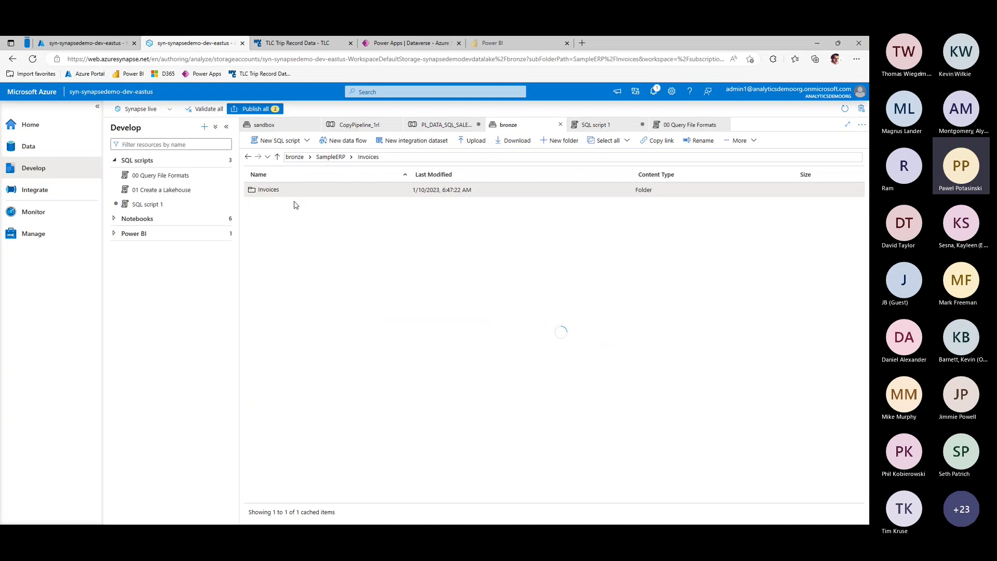
{"action": "right_click", "coordinate": [284, 195]}
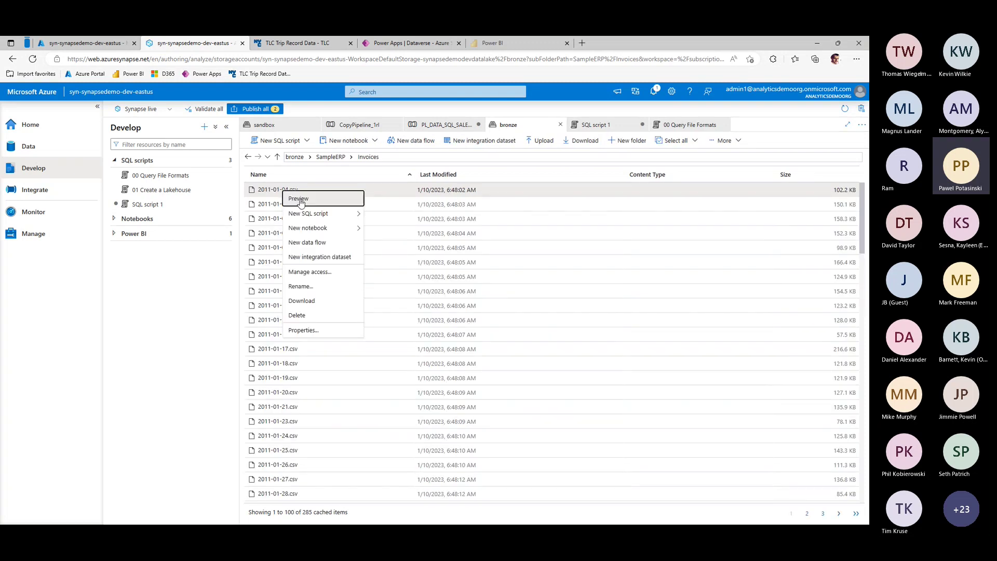
{"action": "left_click", "coordinate": [299, 199]}
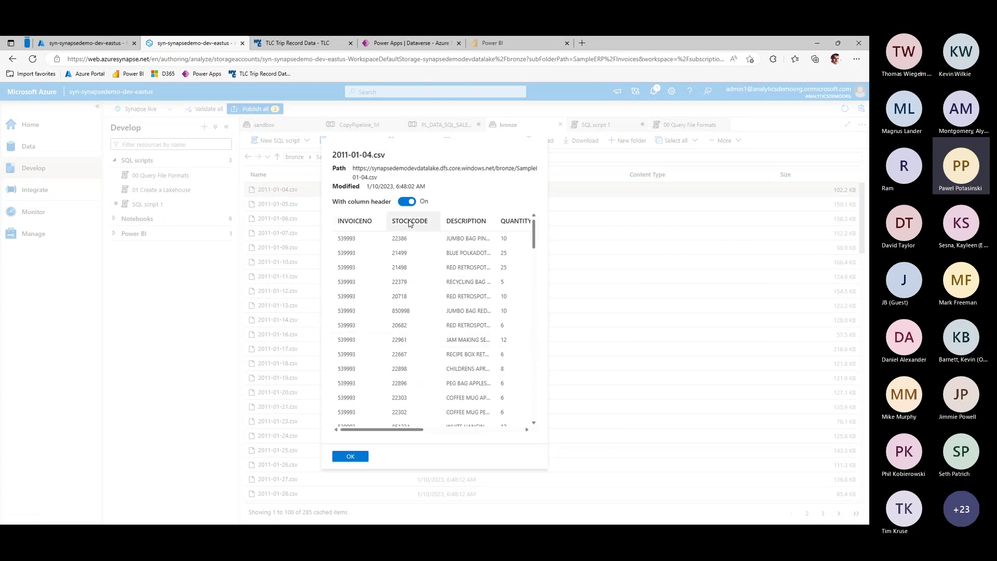
{"action": "left_click_drag", "start_coordinate": [410, 430], "coordinate": [510, 430]}
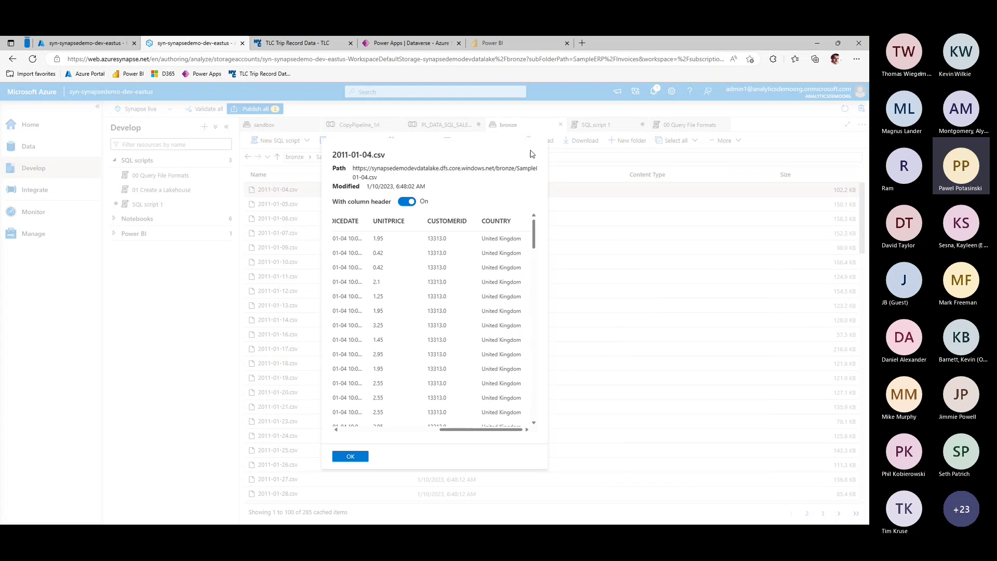
{"action": "left_click", "coordinate": [351, 455]}
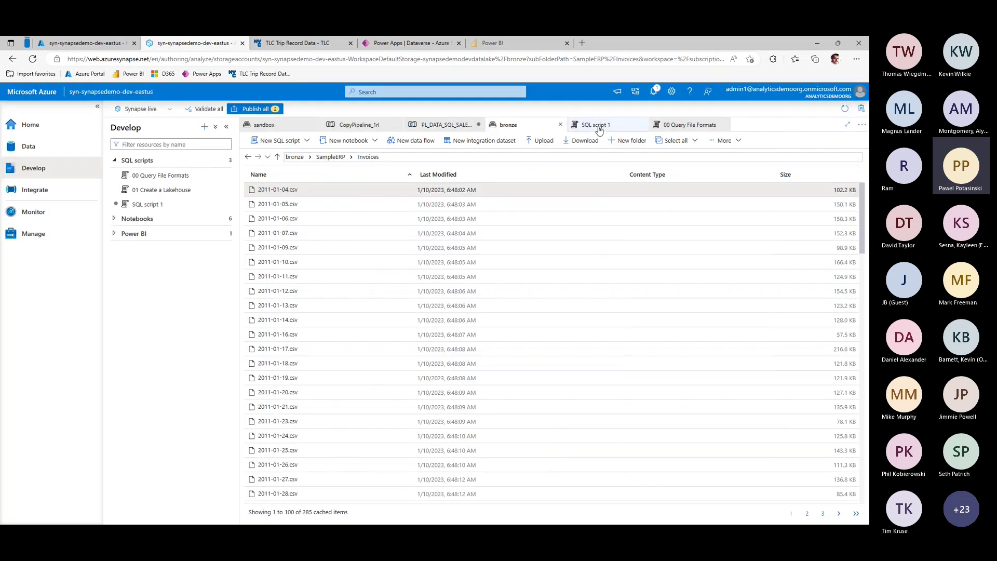
Run only the CSV query in the 00 Query File Formats script, covering all CSV files in SampleERP/Invoices
{"action": "left_click", "coordinate": [680, 126]}
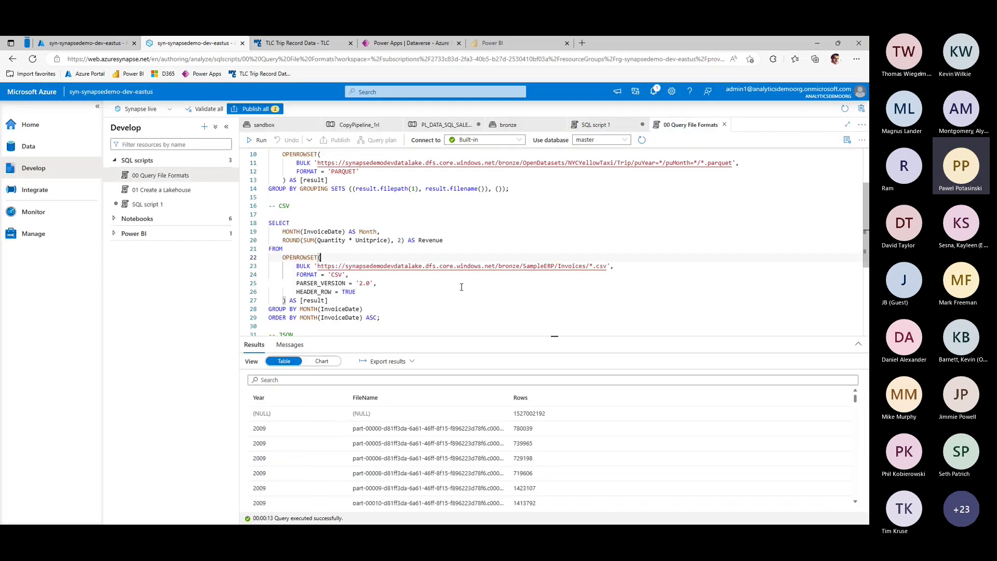
{"action": "left_click", "coordinate": [591, 266]}
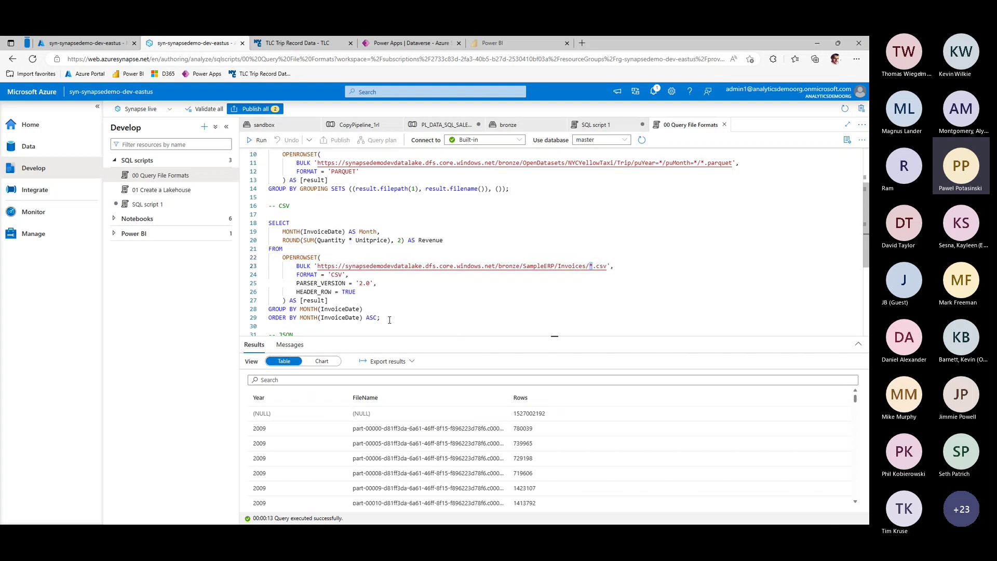
{"action": "left_click_drag", "start_coordinate": [390, 320], "coordinate": [268, 222]}
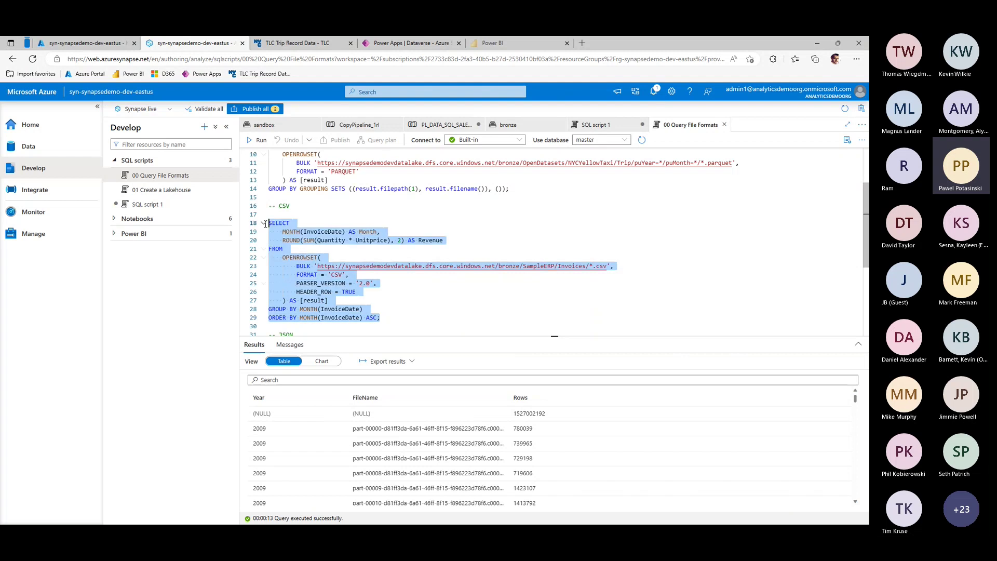
{"action": "left_click", "coordinate": [259, 140]}
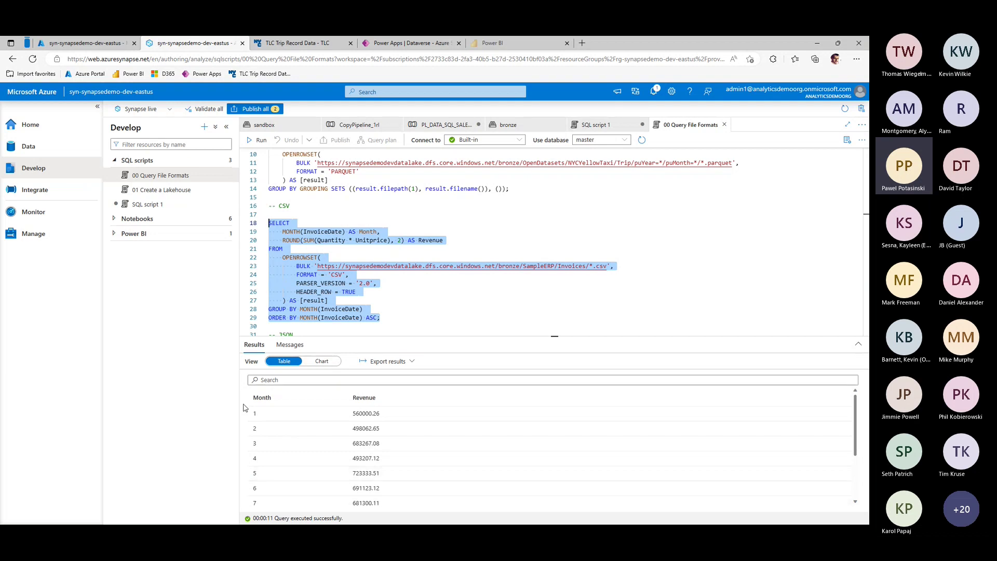
Show the monthly revenue results as a Column chart with Month as the category column, and inspect the month 11 value
{"action": "left_click", "coordinate": [322, 362]}
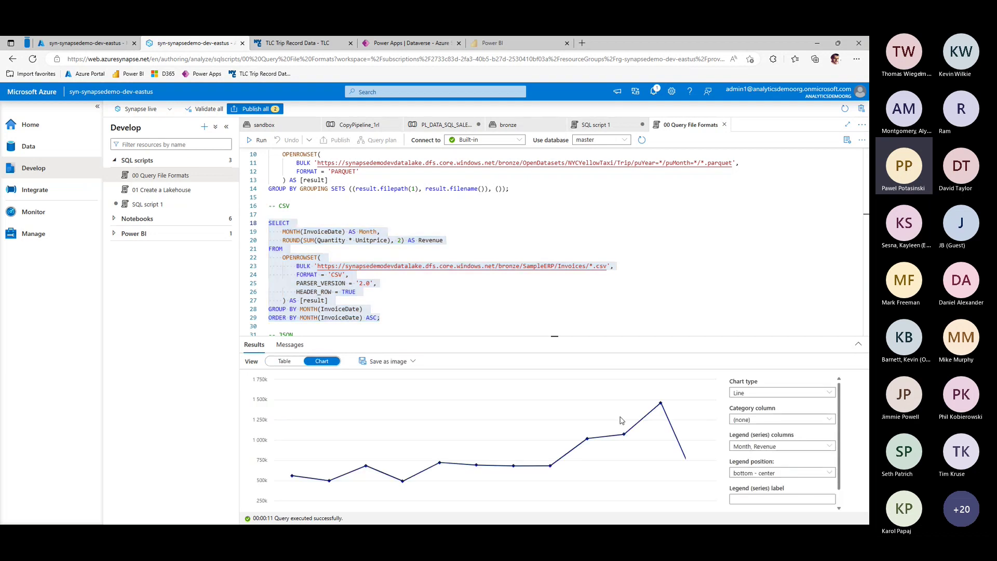
{"action": "left_click", "coordinate": [746, 393]}
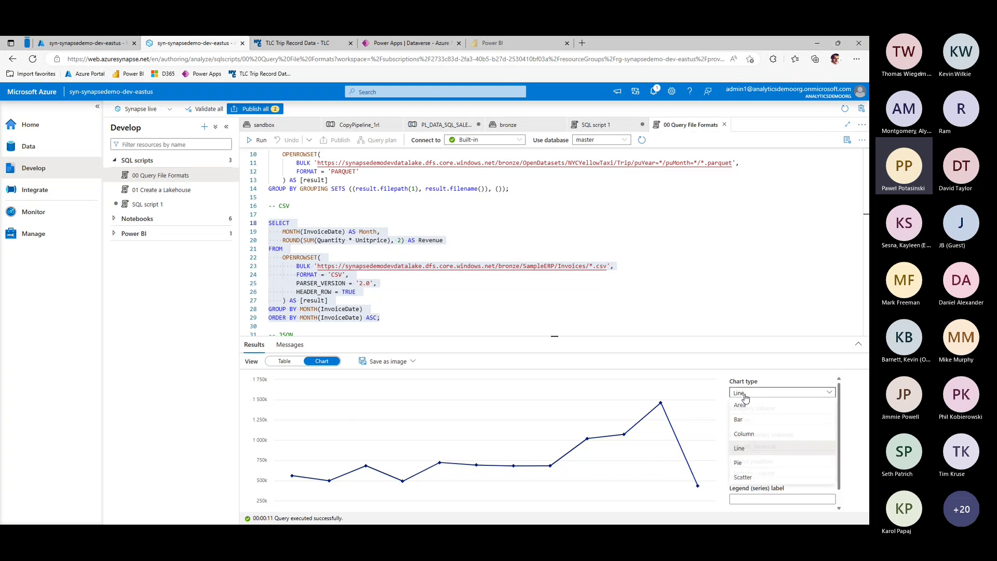
{"action": "left_click", "coordinate": [745, 435]}
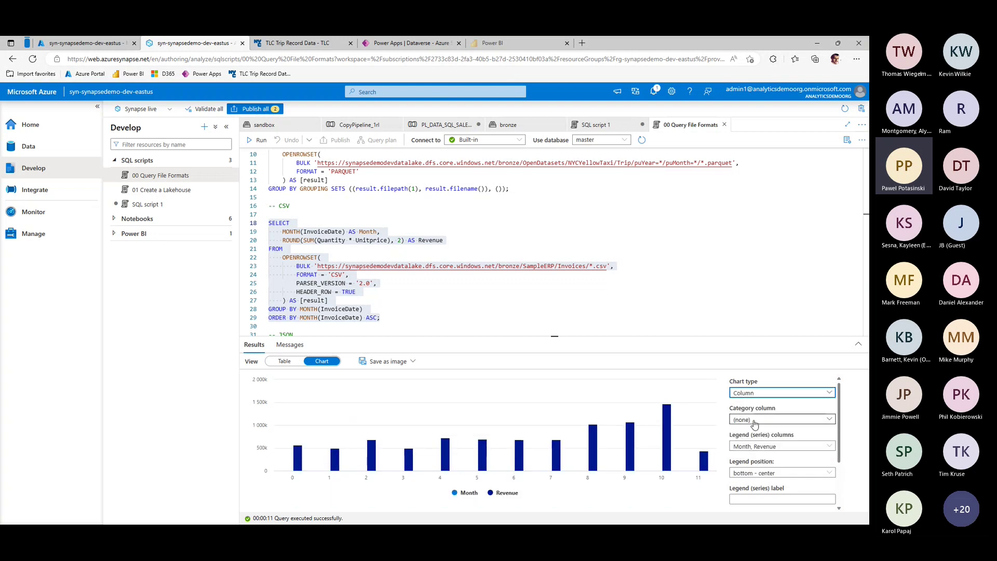
{"action": "left_click", "coordinate": [754, 422]}
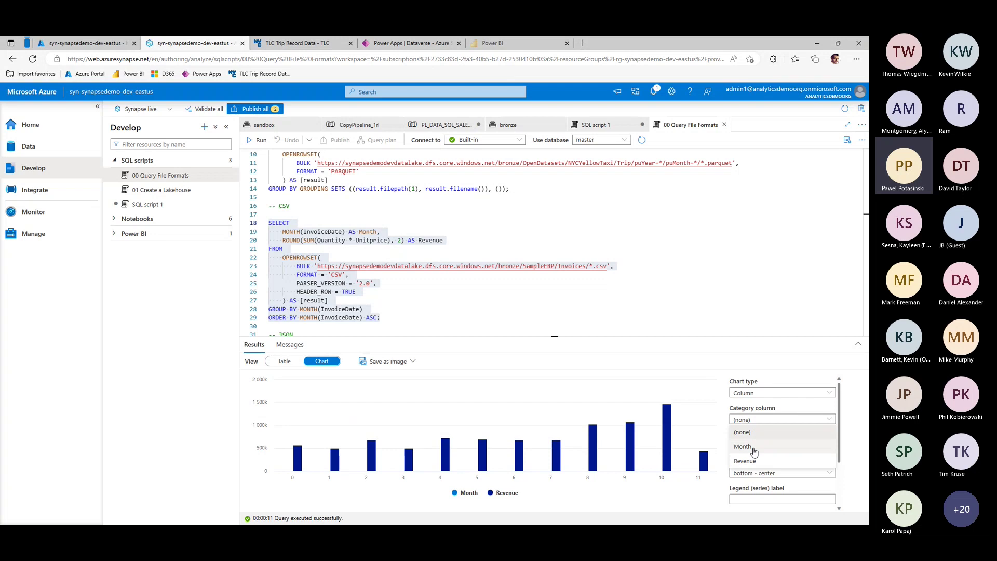
{"action": "left_click", "coordinate": [753, 447]}
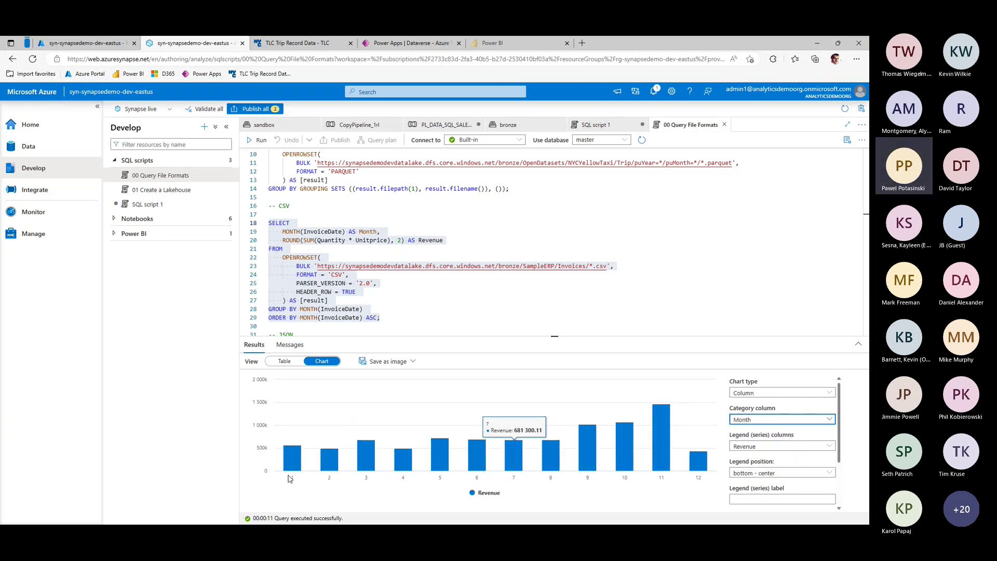
{"action": "mouse_move", "coordinate": [656, 459]}
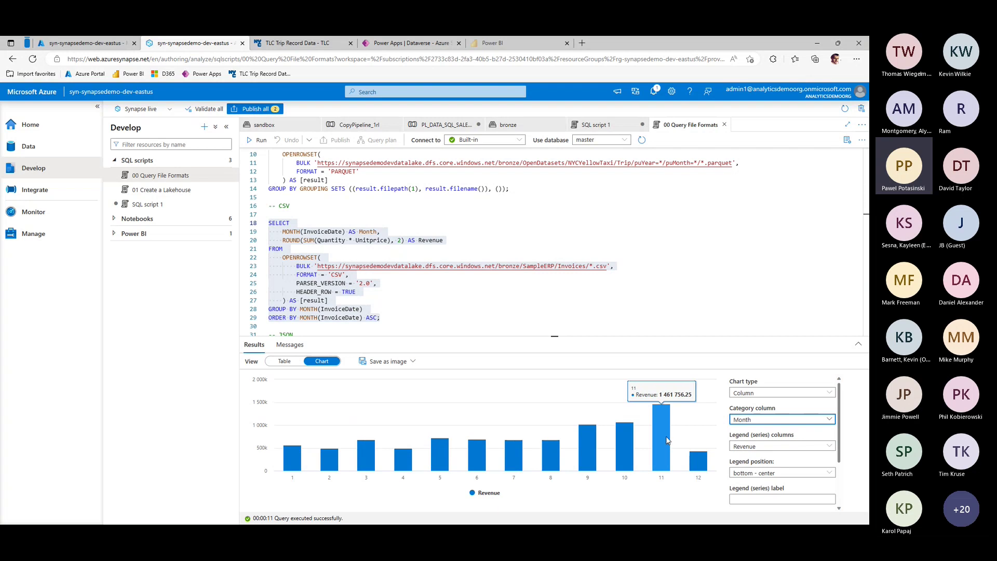
Examine the JSON query's SELECT clause, focusing on JSON_VALUE and its jsonContent argument
{"action": "left_click", "coordinate": [490, 310]}
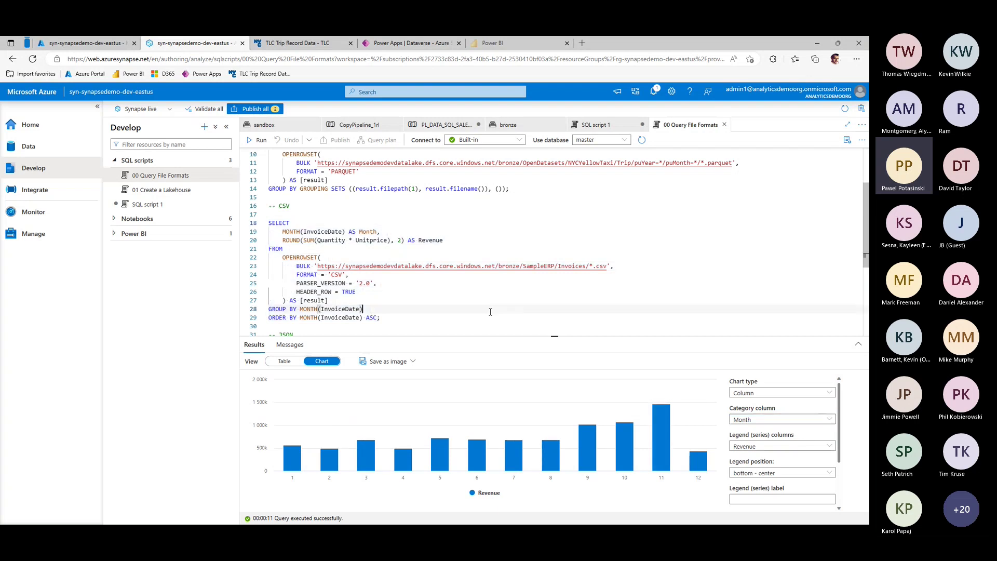
{"action": "scroll", "coordinate": [490, 311], "scroll_direction": "down", "scroll_amount": 1}
{"action": "scroll", "coordinate": [490, 312], "scroll_direction": "down", "scroll_amount": 2}
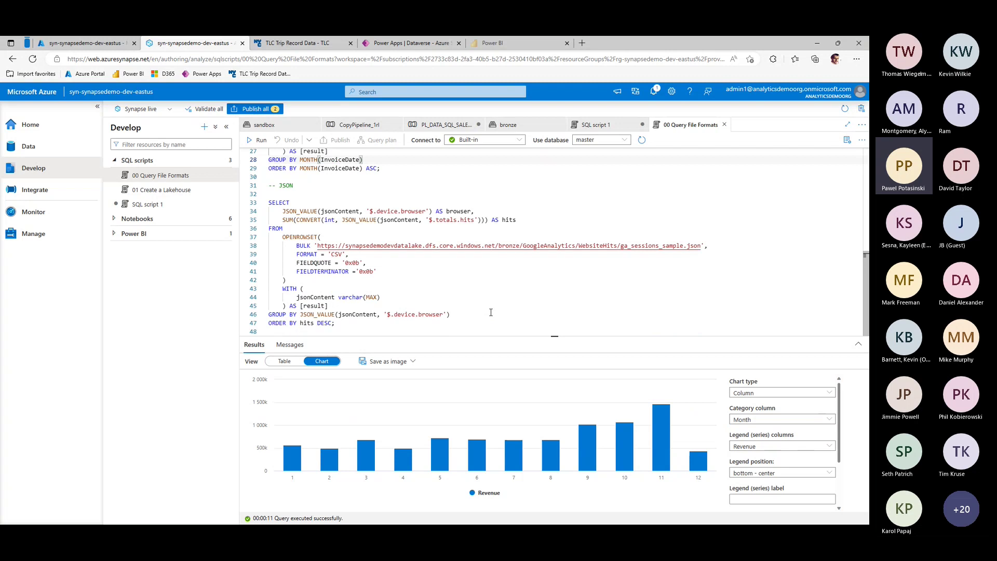
{"action": "double_click", "coordinate": [296, 211]}
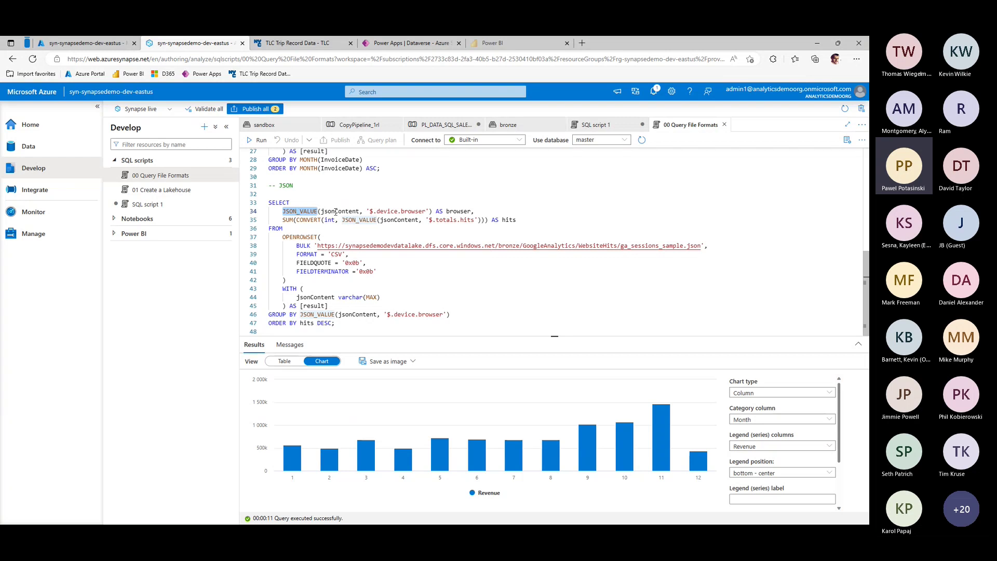
{"action": "left_click", "coordinate": [335, 212]}
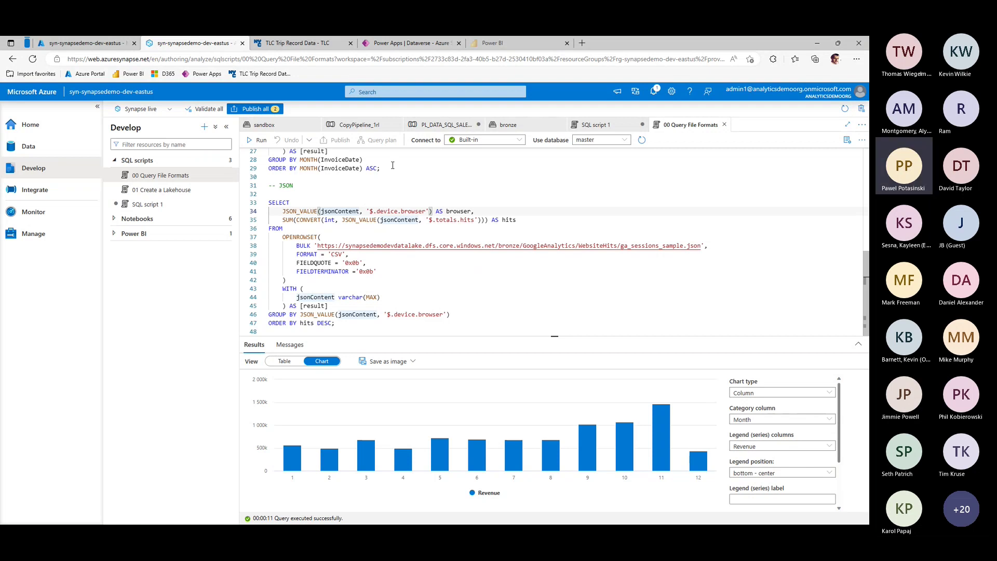
Preview ga_sessions_sample.json from the bronze container's GoogleAnalytics/WebsiteHits folder and close the preview
{"action": "left_click", "coordinate": [281, 125]}
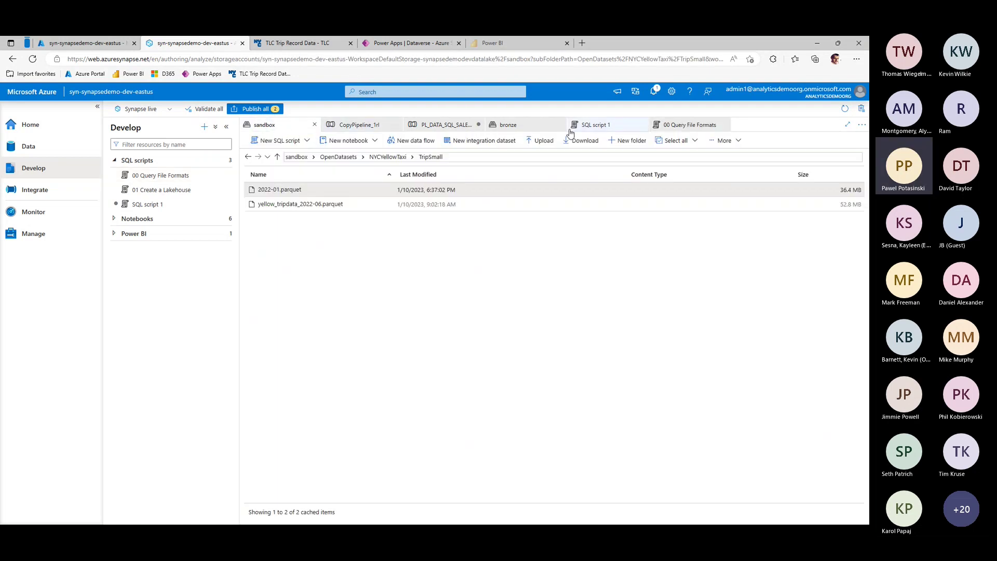
{"action": "left_click", "coordinate": [513, 127]}
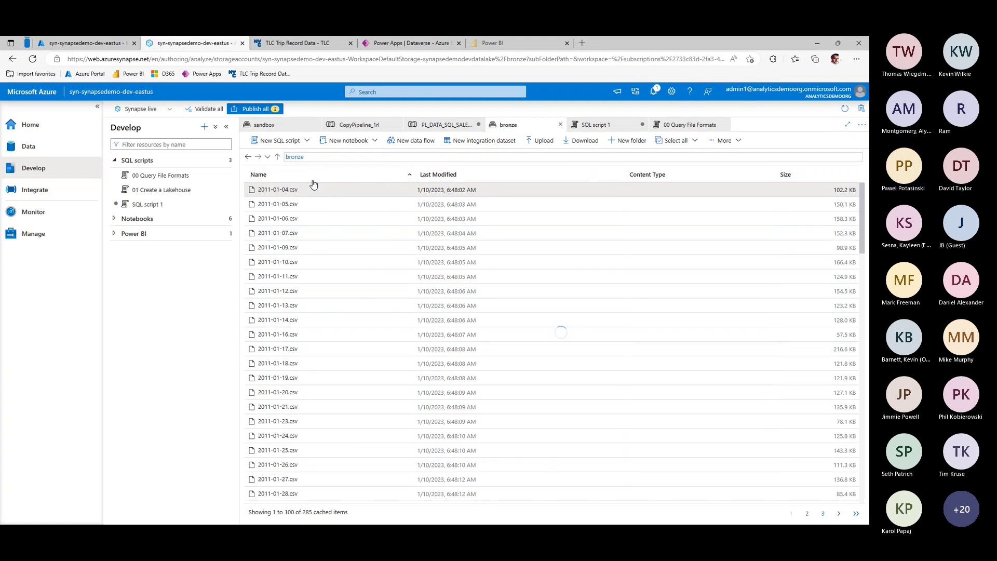
{"action": "double_click", "coordinate": [292, 205]}
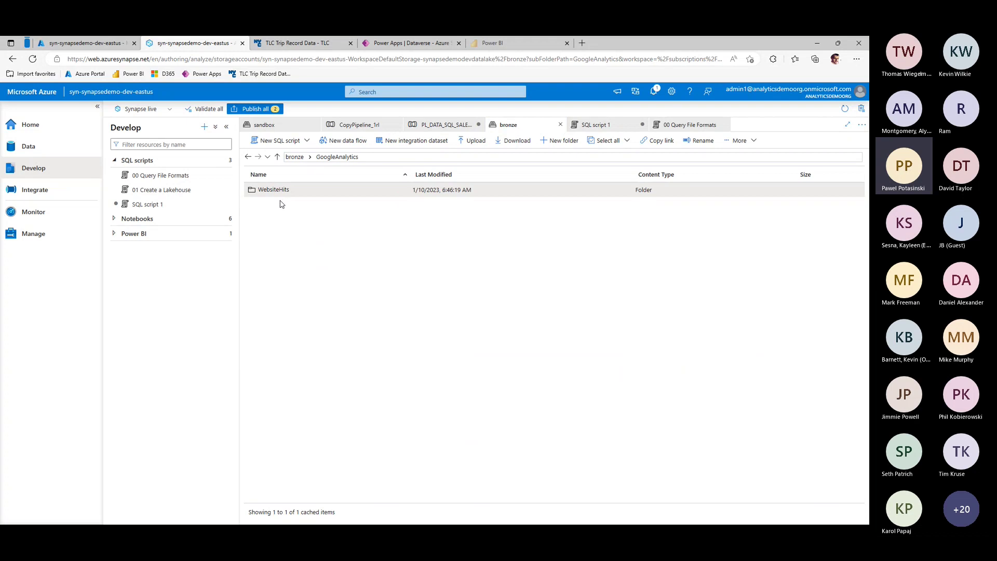
{"action": "double_click", "coordinate": [276, 190]}
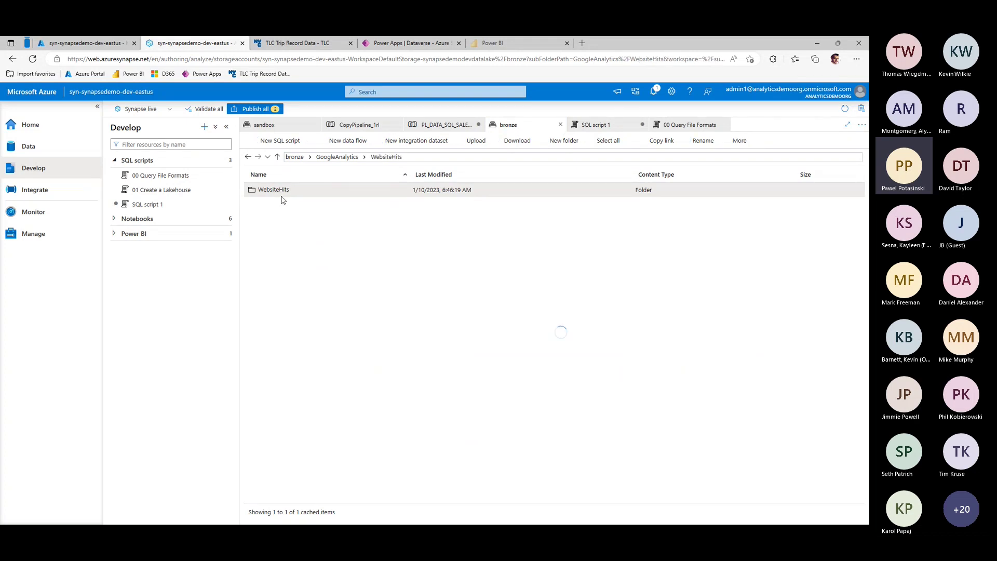
{"action": "right_click", "coordinate": [277, 195]}
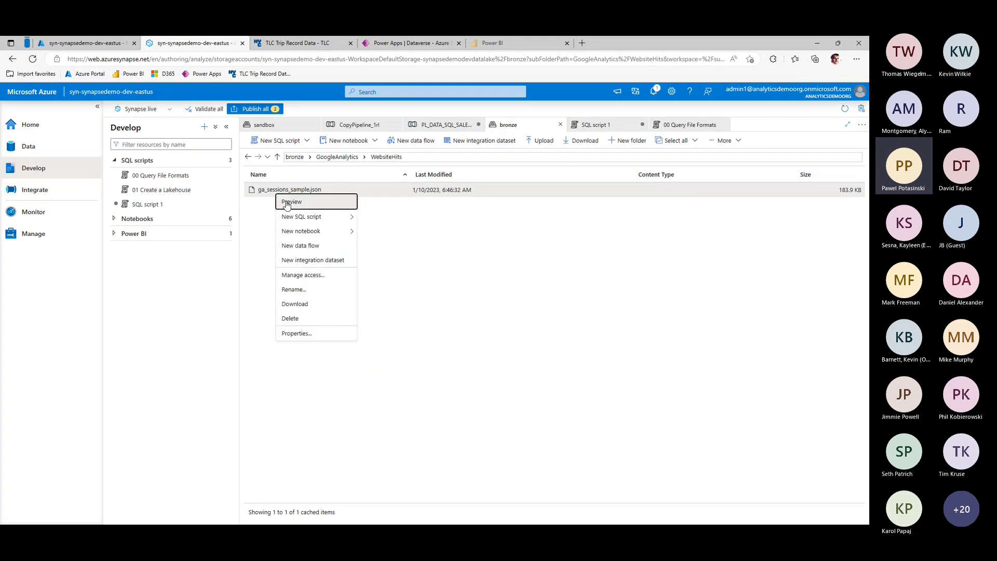
{"action": "left_click", "coordinate": [283, 199]}
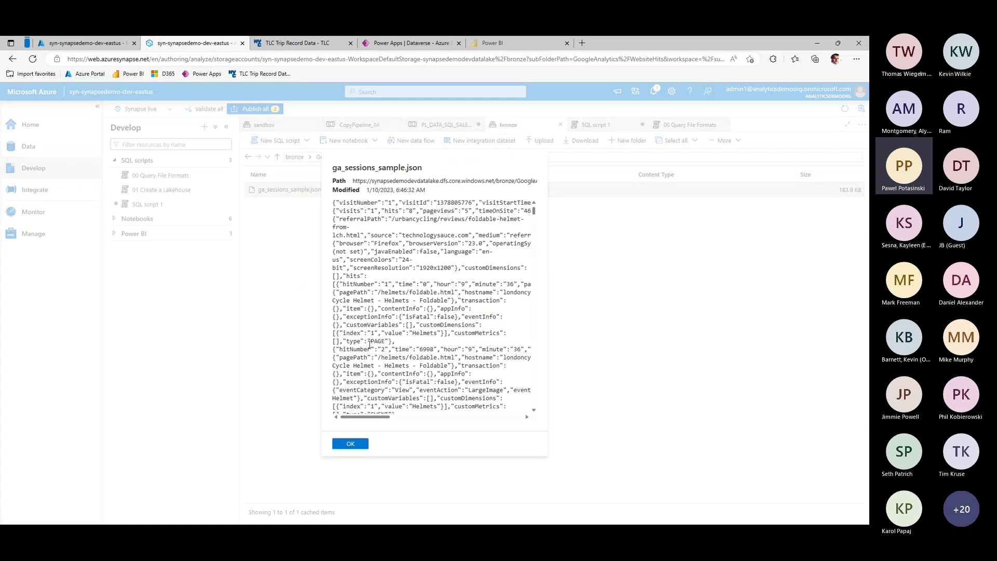
{"action": "left_click", "coordinate": [350, 444]}
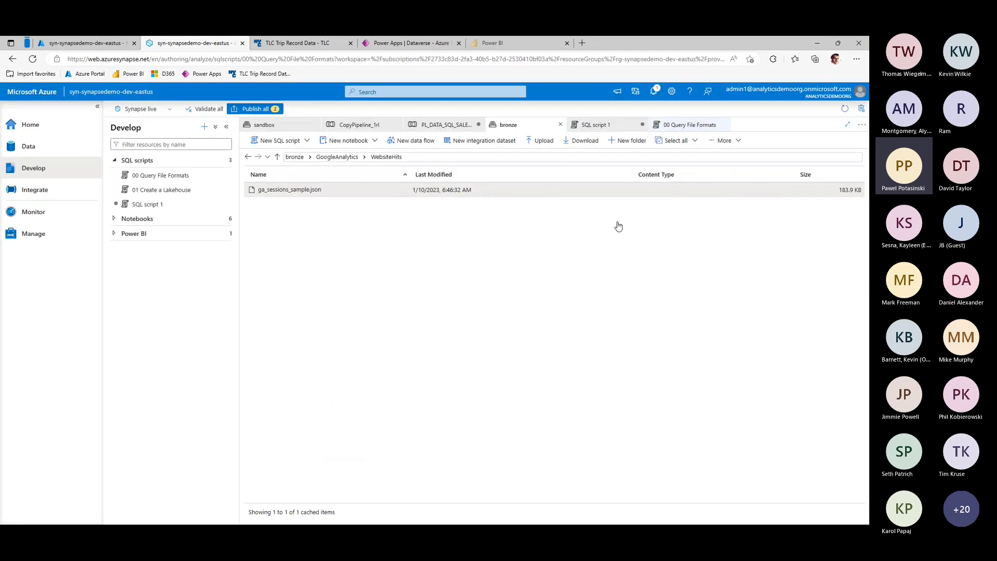
Run only the JSON query in the 00 Query File Formats script and show its browser hits as a table
{"action": "left_click", "coordinate": [690, 124]}
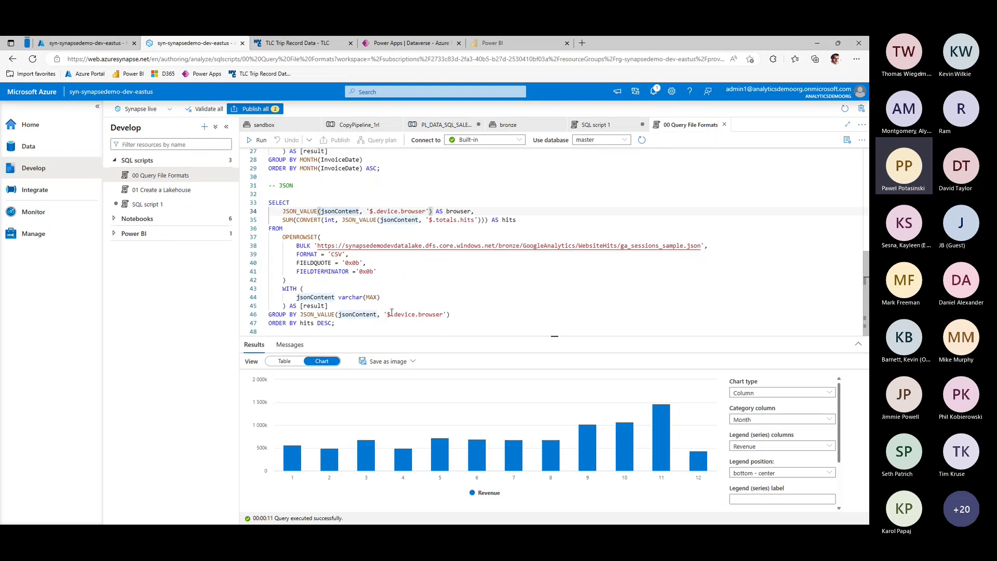
{"action": "left_click_drag", "start_coordinate": [364, 323], "coordinate": [269, 203]}
{"action": "left_click", "coordinate": [258, 139]}
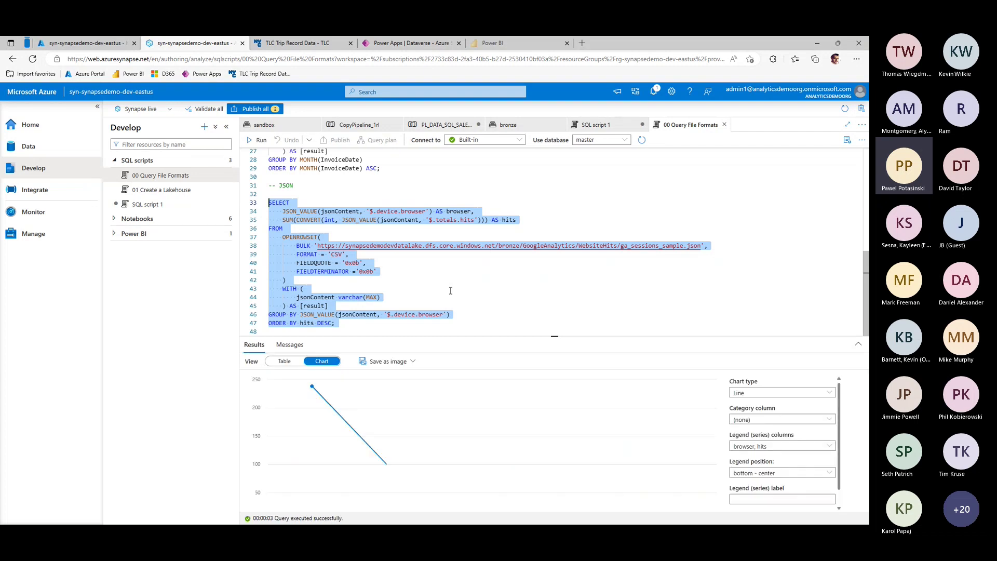
{"action": "left_click", "coordinate": [285, 361]}
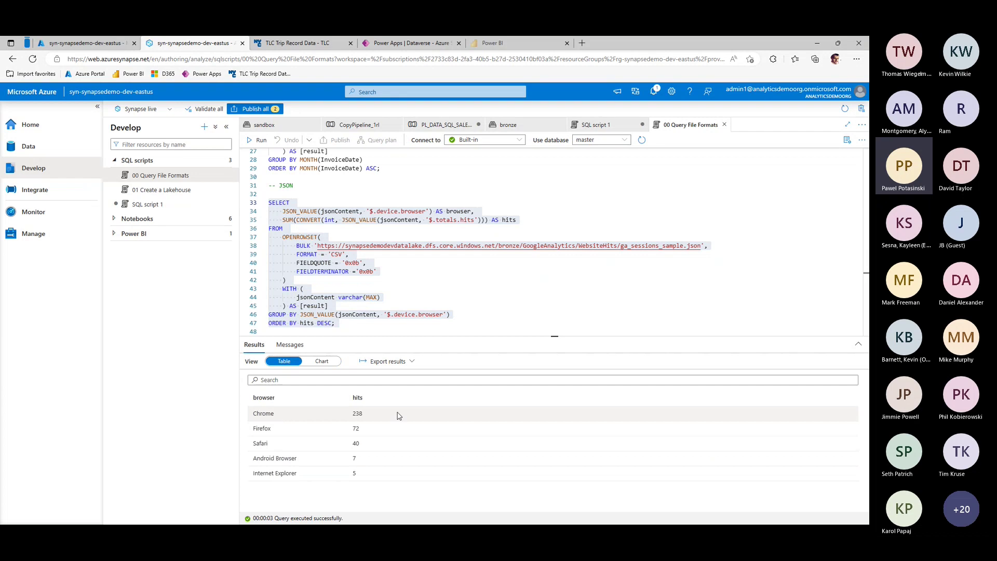
Examine the JSON query's OPENROWSET clause, from the function name to the result alias
{"action": "left_click", "coordinate": [379, 324]}
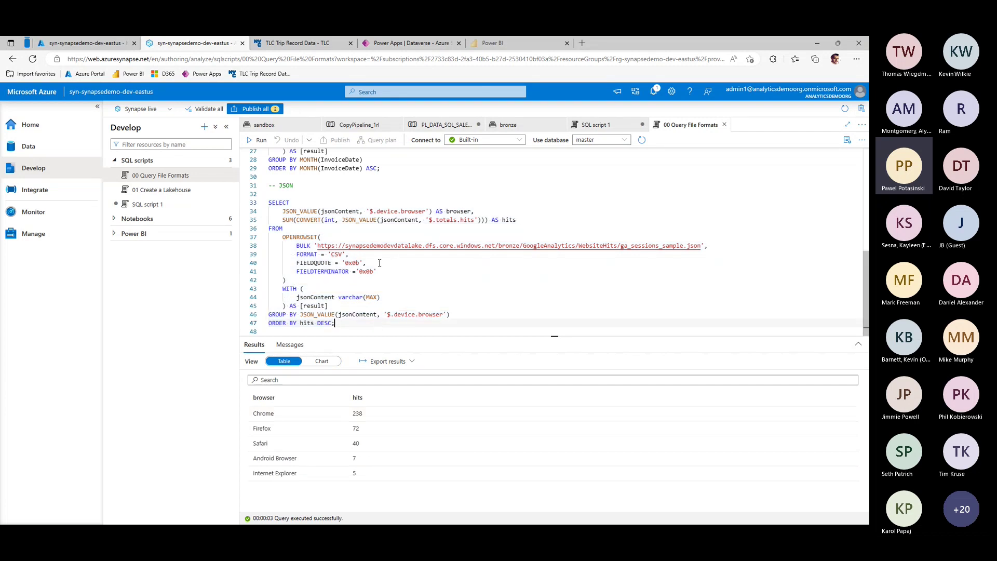
{"action": "left_click_drag", "start_coordinate": [296, 237], "coordinate": [322, 236]}
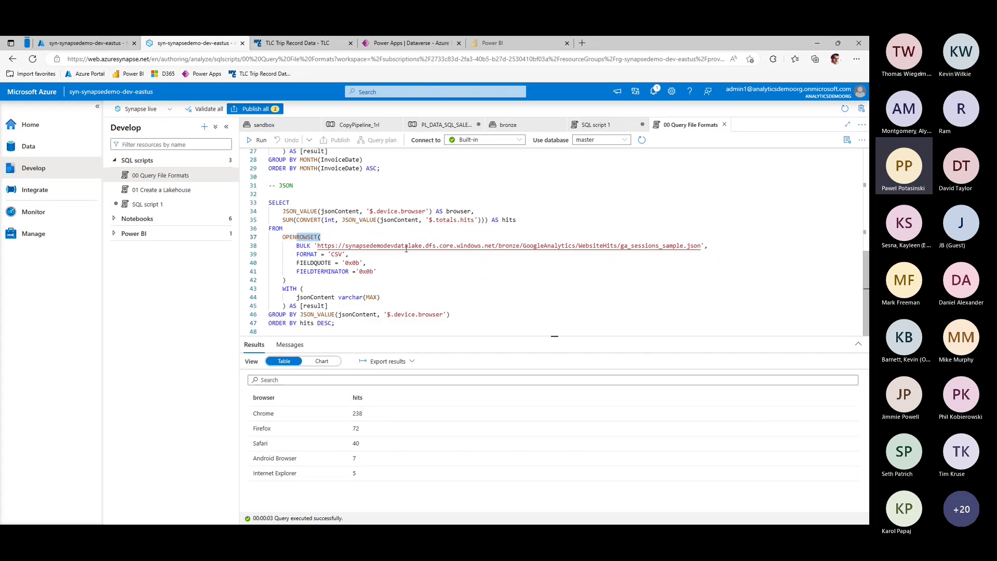
{"action": "left_click", "coordinate": [353, 306]}
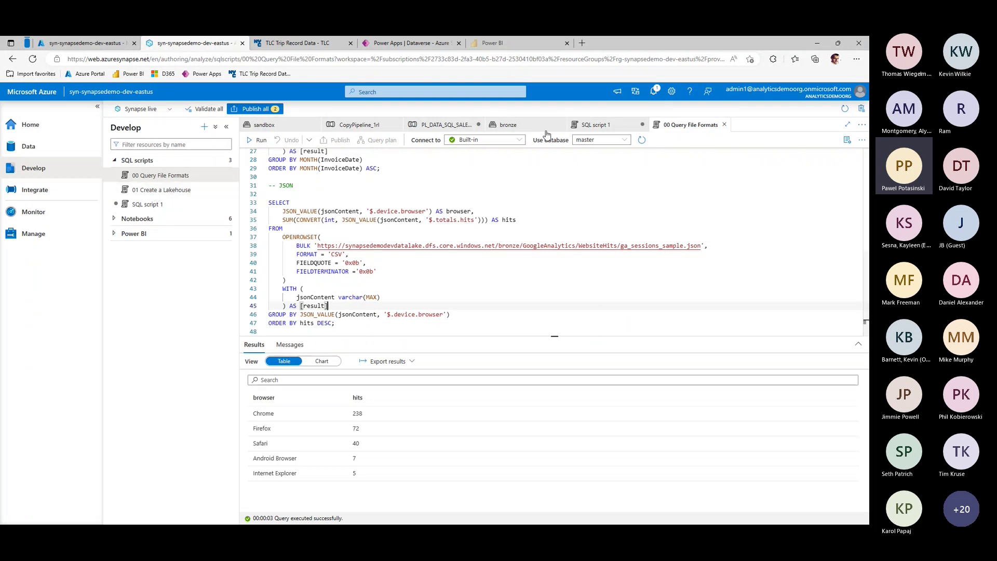
Create a notebook that loads 2022-01.parquet from the sandbox container's TripSmall folder into a DataFrame
{"action": "left_click", "coordinate": [517, 129]}
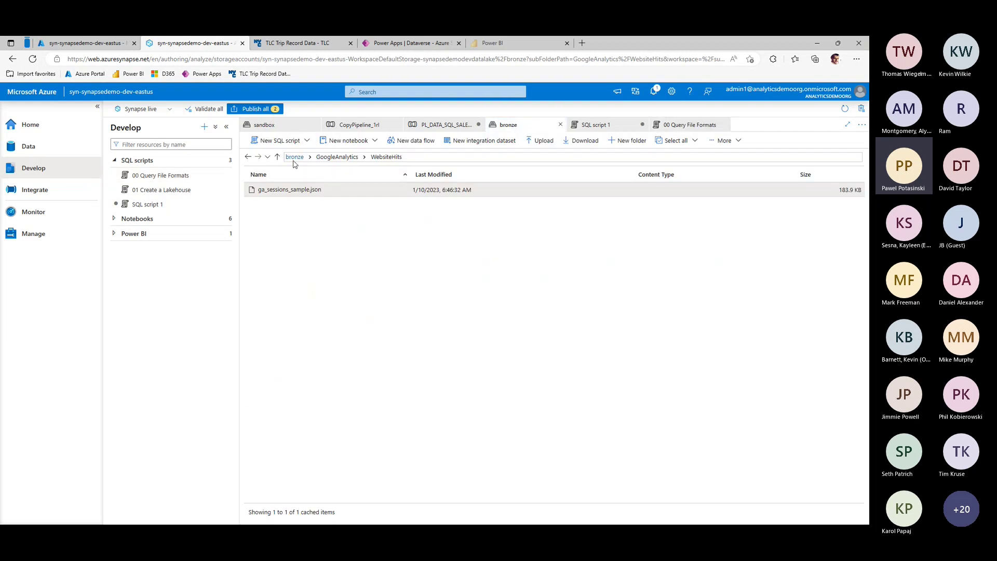
{"action": "left_click", "coordinate": [294, 158]}
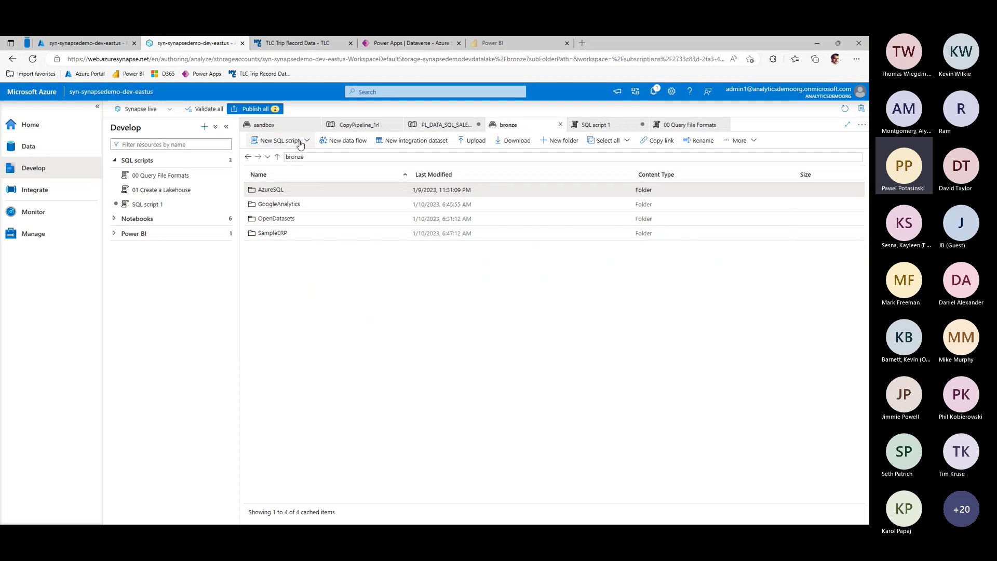
{"action": "left_click", "coordinate": [273, 125]}
{"action": "right_click", "coordinate": [276, 193]}
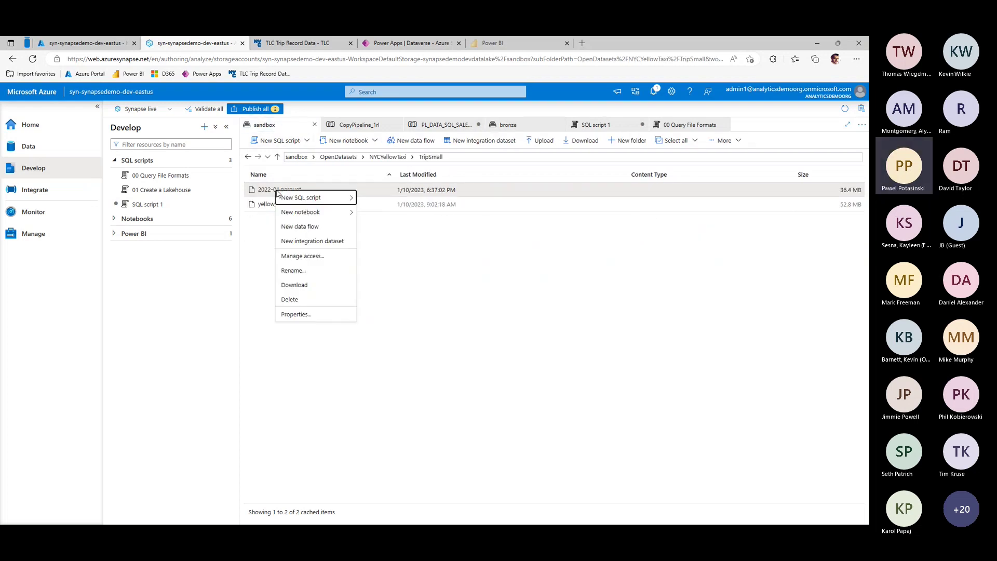
{"action": "mouse_move", "coordinate": [292, 213]}
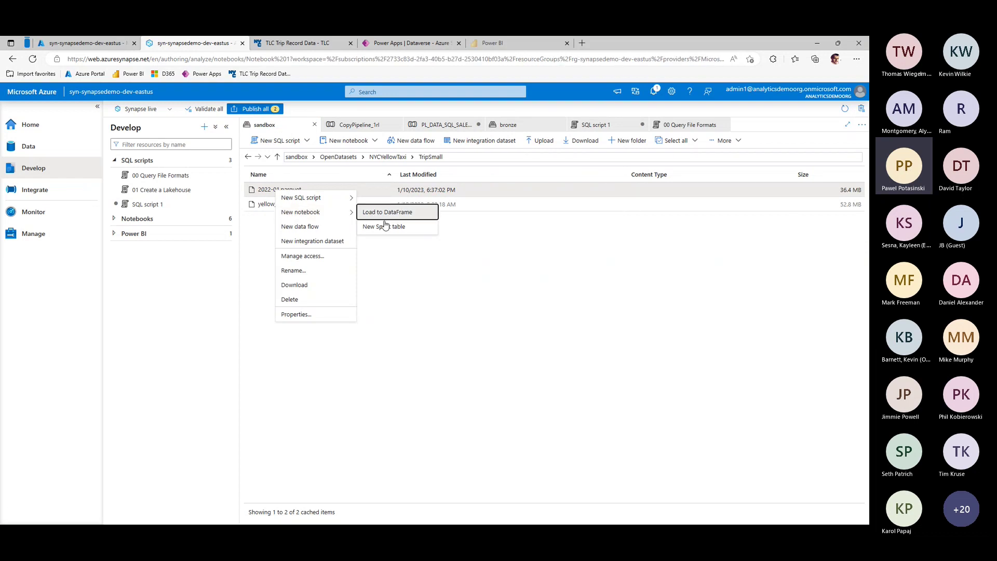
{"action": "left_click", "coordinate": [374, 212]}
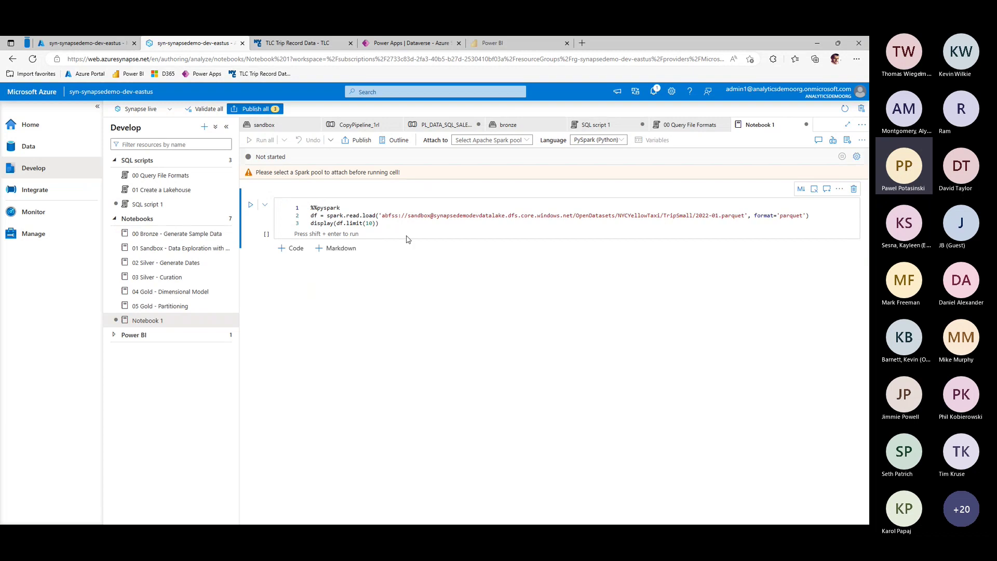
Examine the notebook's generated PySpark code, including the spark.read.load call and its abfss file path
{"action": "left_click", "coordinate": [391, 229]}
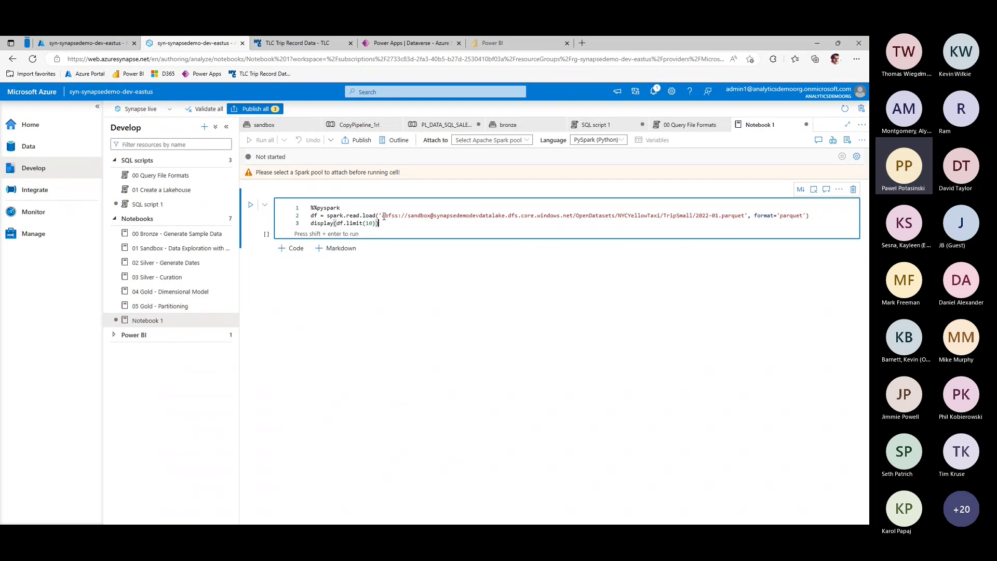
{"action": "left_click_drag", "start_coordinate": [383, 217], "coordinate": [599, 209]}
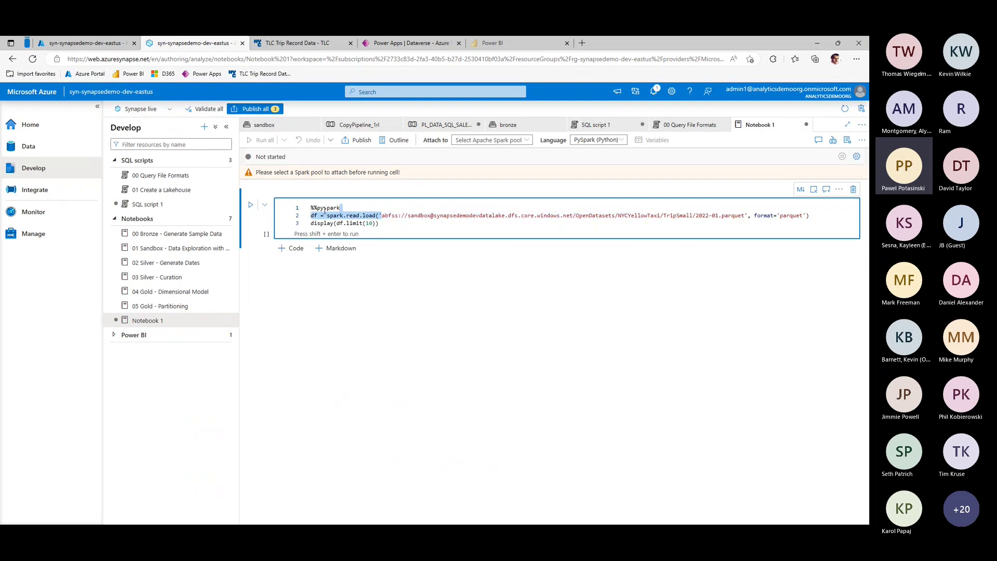
{"action": "left_click", "coordinate": [325, 210]}
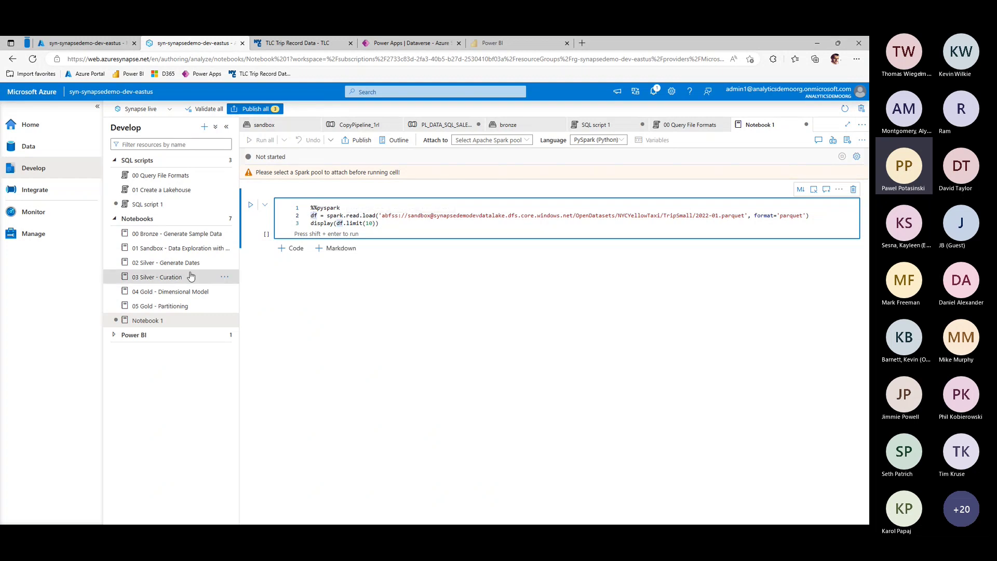
Open the 01 Sandbox data exploration notebook and examine the cell that loads yellow_tripdata_2022-06.parquet into a DataFrame
{"action": "left_click", "coordinate": [151, 249]}
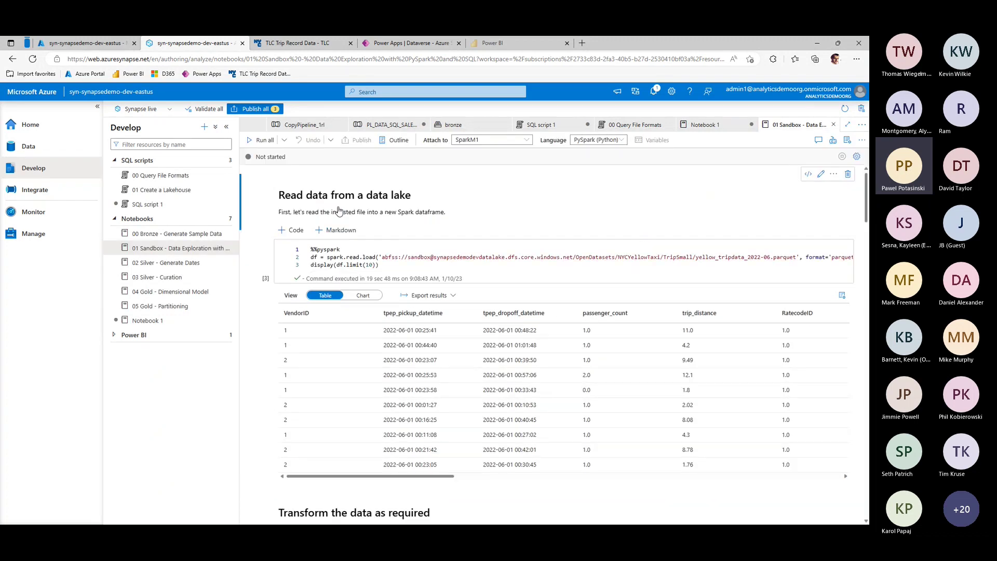
{"action": "double_click", "coordinate": [741, 258]}
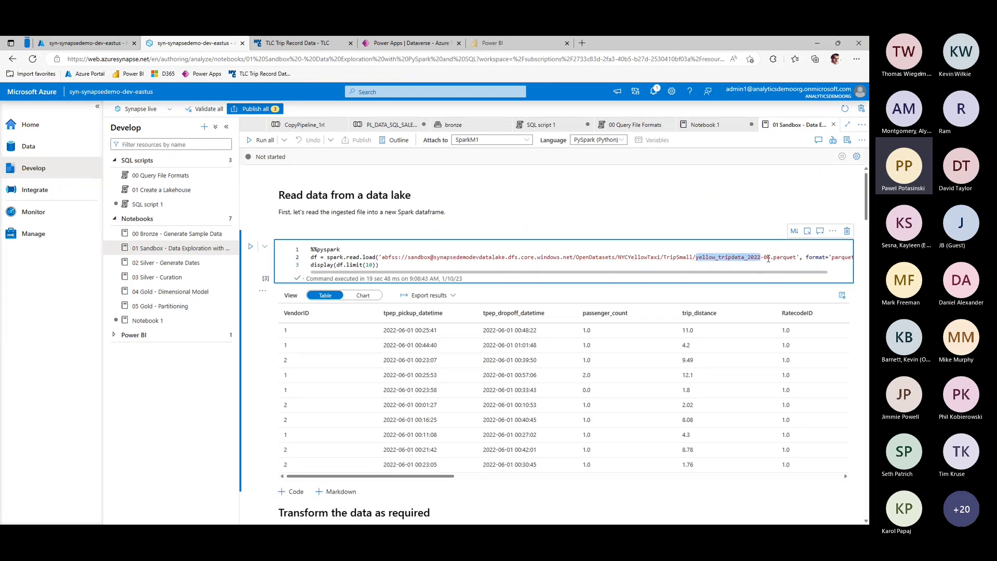
{"action": "left_click", "coordinate": [768, 257]}
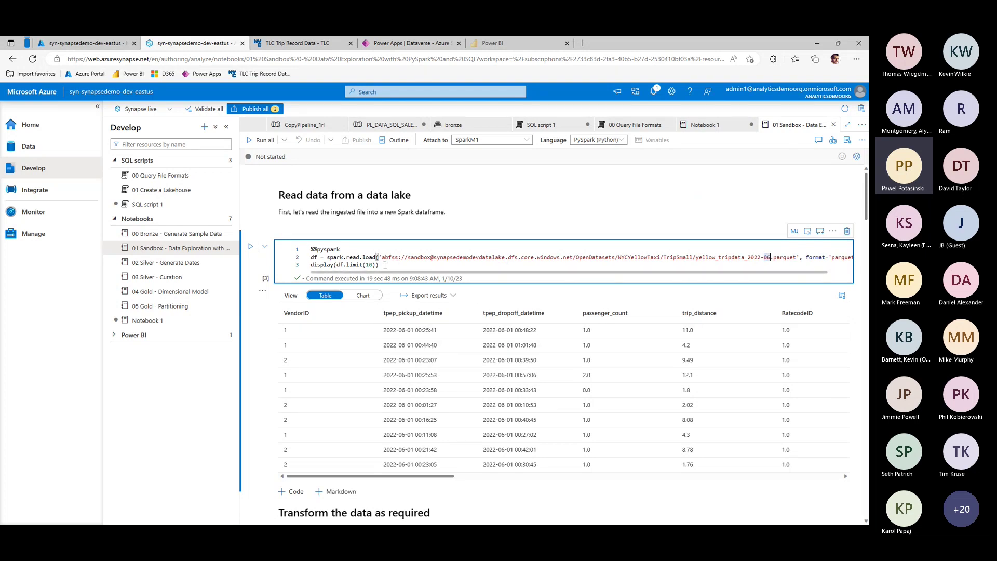
{"action": "scroll", "coordinate": [307, 367], "scroll_direction": "down", "scroll_amount": 2}
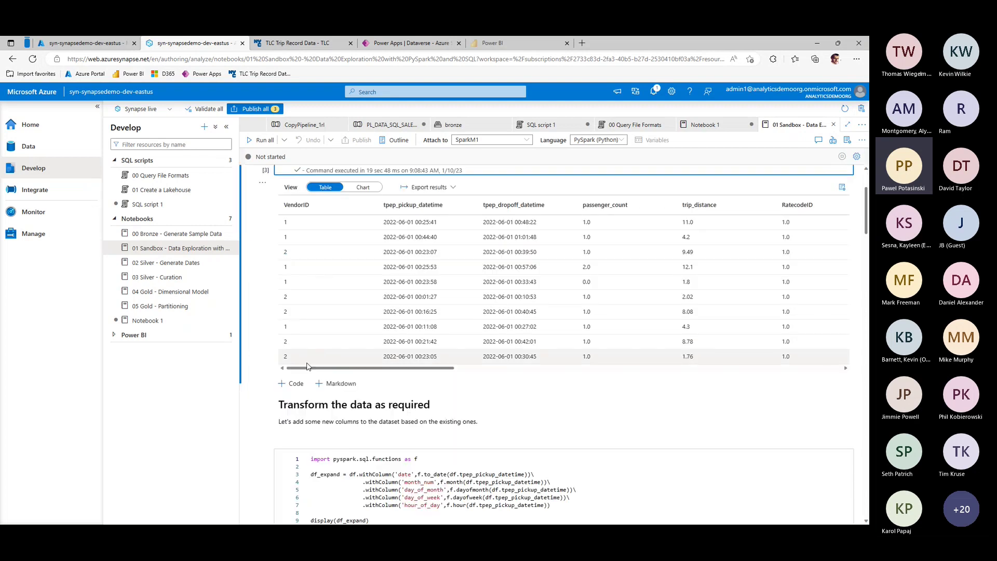
Examine the transformation cell that derives date, month_num, day_of_month, day_of_week and hour_of_day, along with these columns in its output table
{"action": "scroll", "coordinate": [356, 346], "scroll_direction": "down", "scroll_amount": 3}
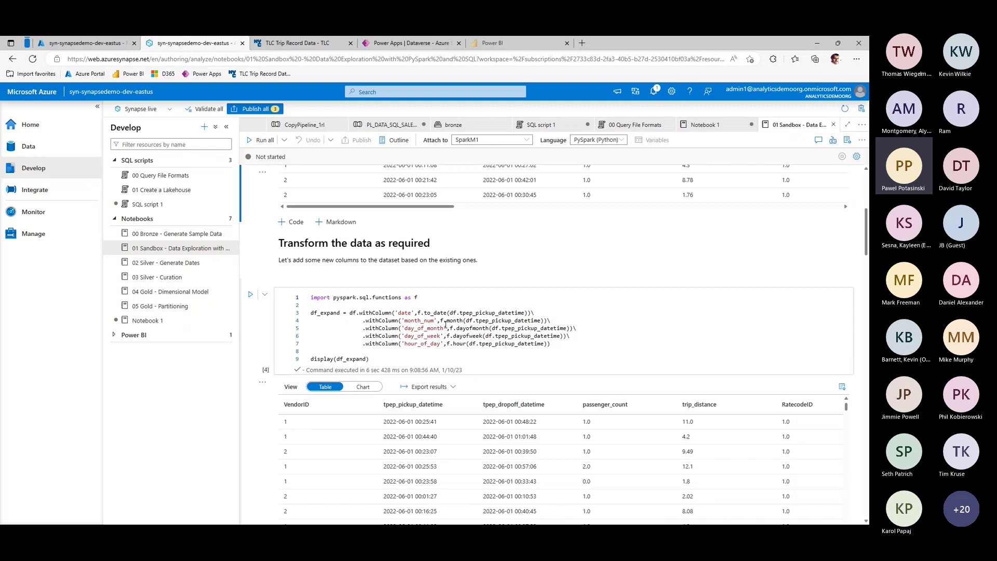
{"action": "scroll", "coordinate": [418, 335], "scroll_direction": "down", "scroll_amount": 1}
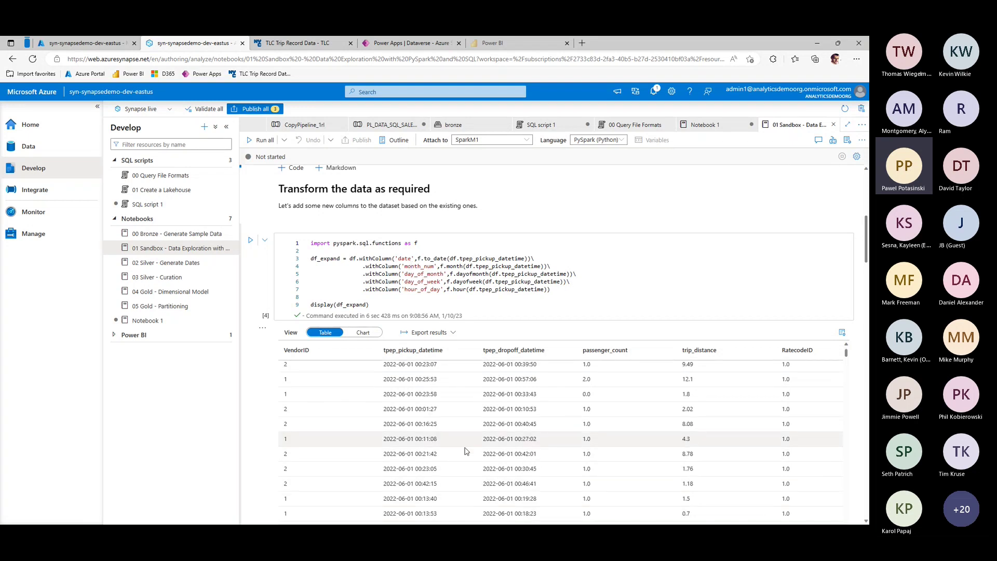
{"action": "scroll", "coordinate": [451, 372], "scroll_direction": "down", "scroll_amount": 1}
{"action": "scroll", "coordinate": [451, 372], "scroll_direction": "down", "scroll_amount": 5}
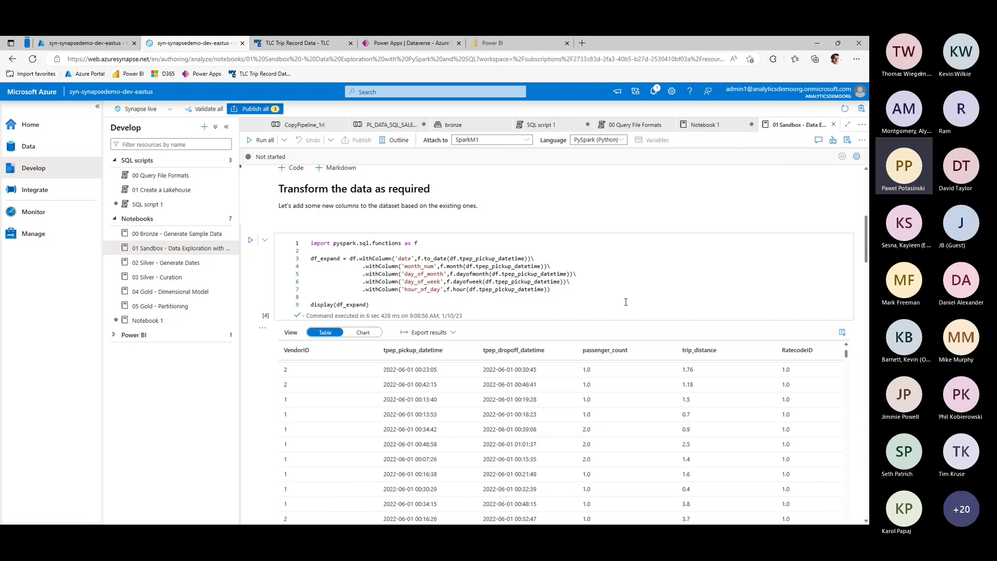
{"action": "left_click_drag", "start_coordinate": [415, 456], "coordinate": [842, 463]}
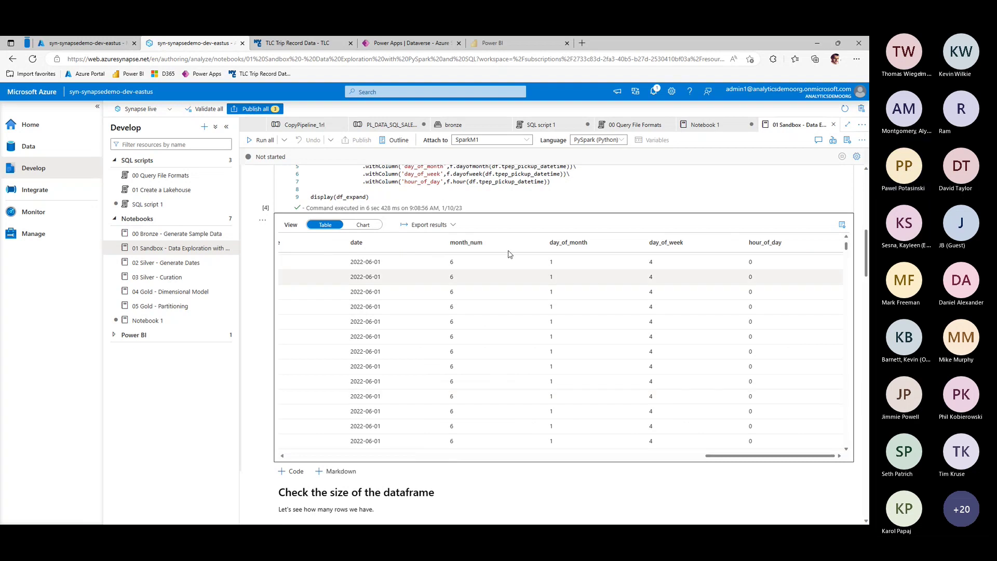
{"action": "scroll", "coordinate": [464, 242], "scroll_direction": "up", "scroll_amount": 2}
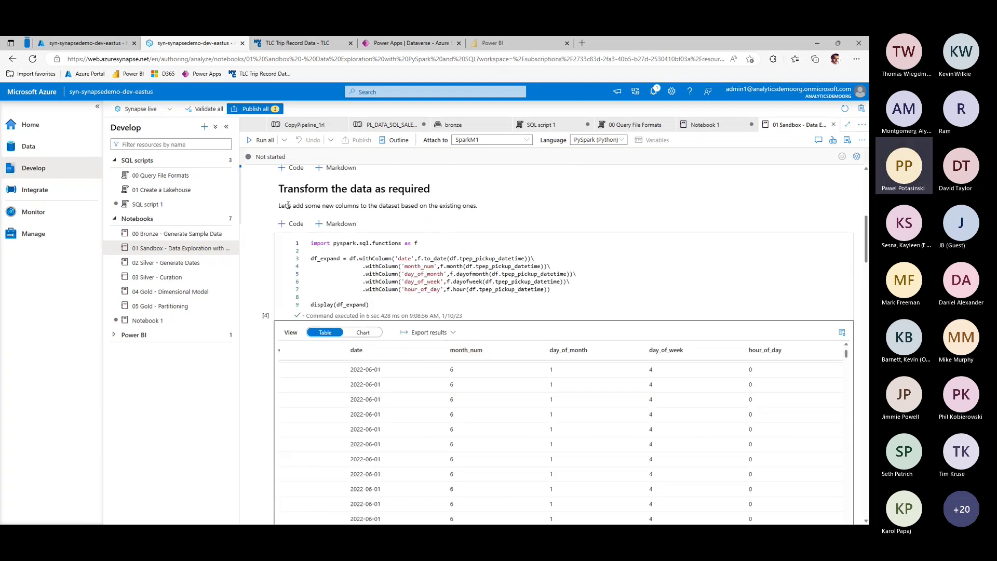
{"action": "mouse_move", "coordinate": [268, 219]}
{"action": "left_mouse_down"}
{"action": "mouse_move", "coordinate": [534, 316]}
{"action": "mouse_move", "coordinate": [581, 318]}
{"action": "left_mouse_up"}
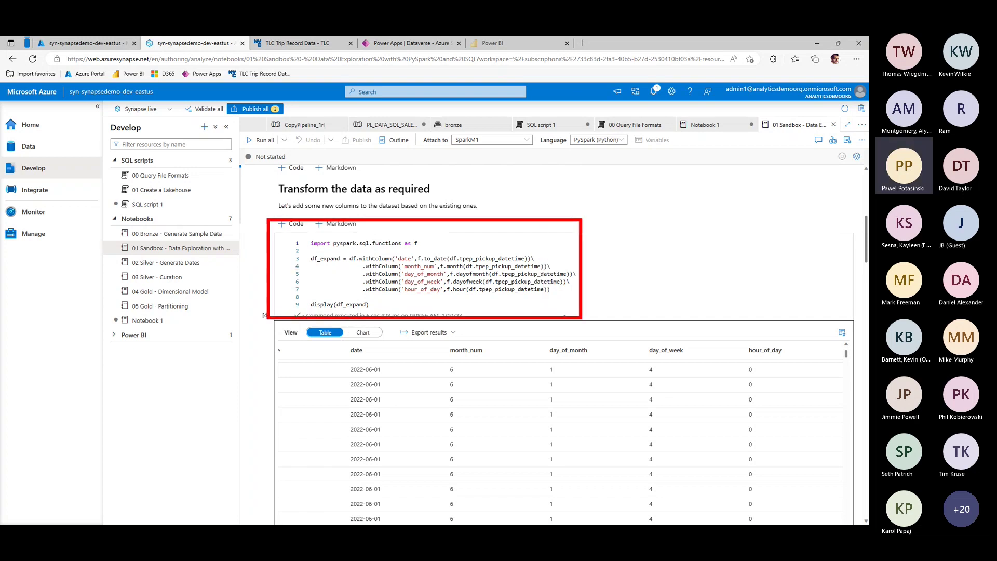
{"action": "left_click_drag", "start_coordinate": [268, 175], "coordinate": [511, 217]}
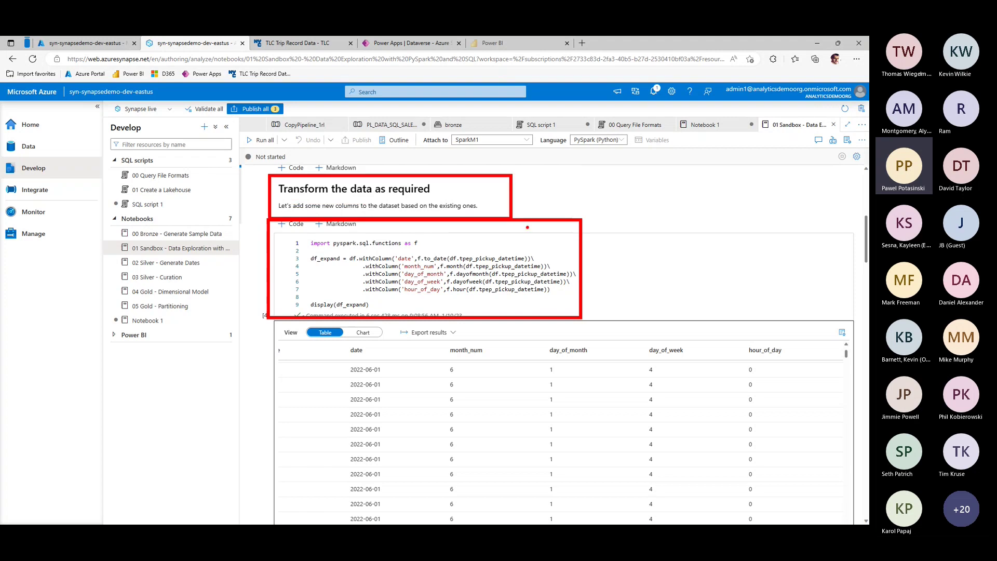
{"action": "key", "text": "Escape"}
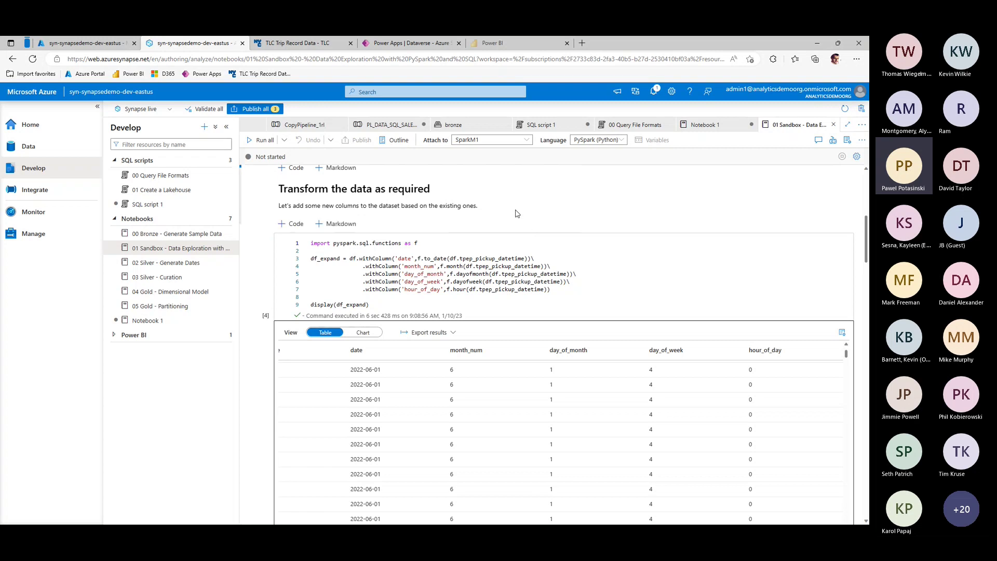
Examine the notebook's row count, schema and trips-per-day-of-month cells for the expanded DataFrame
{"action": "scroll", "coordinate": [525, 223], "scroll_direction": "down", "scroll_amount": 6}
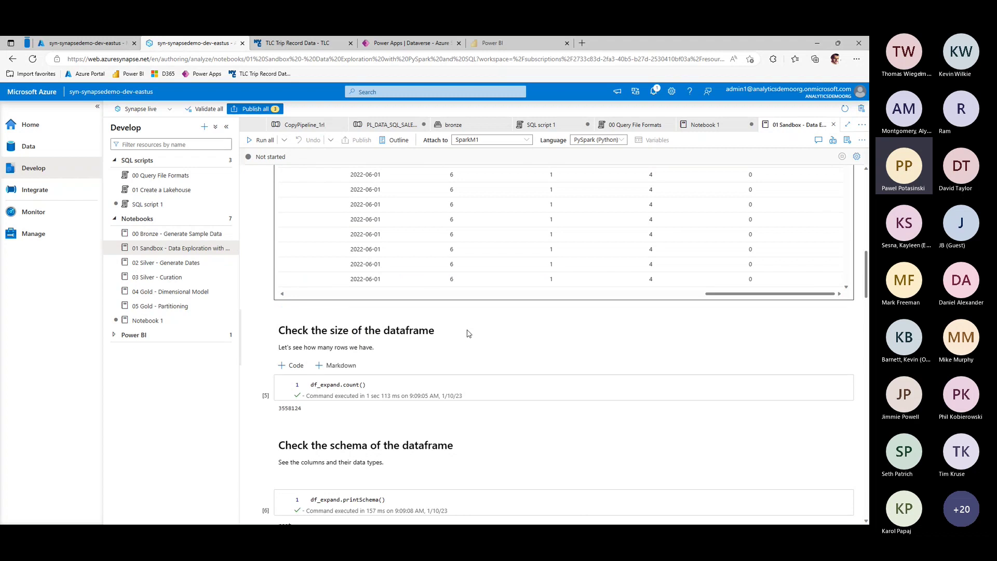
{"action": "scroll", "coordinate": [467, 333], "scroll_direction": "down", "scroll_amount": 1}
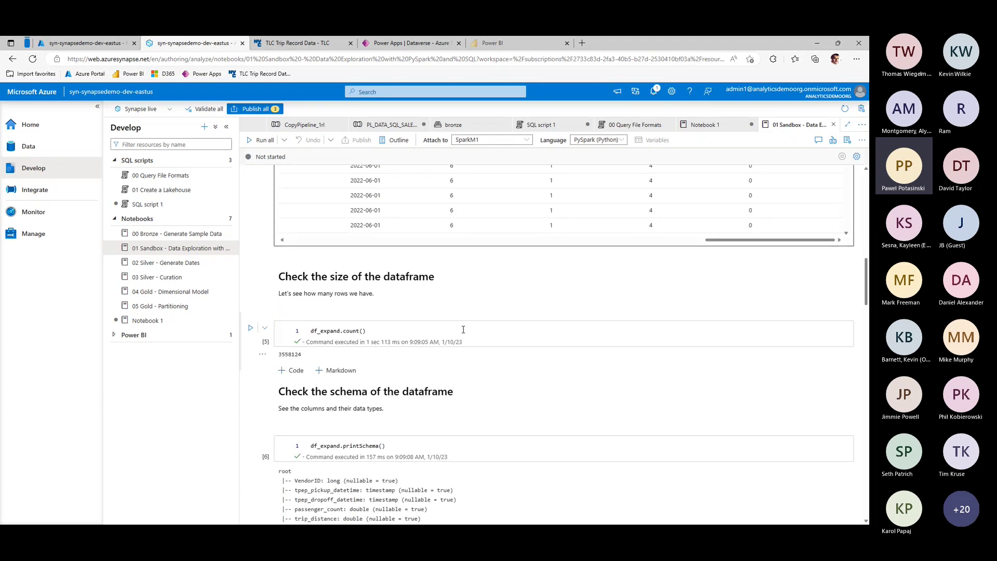
{"action": "scroll", "coordinate": [463, 330], "scroll_direction": "down", "scroll_amount": 10}
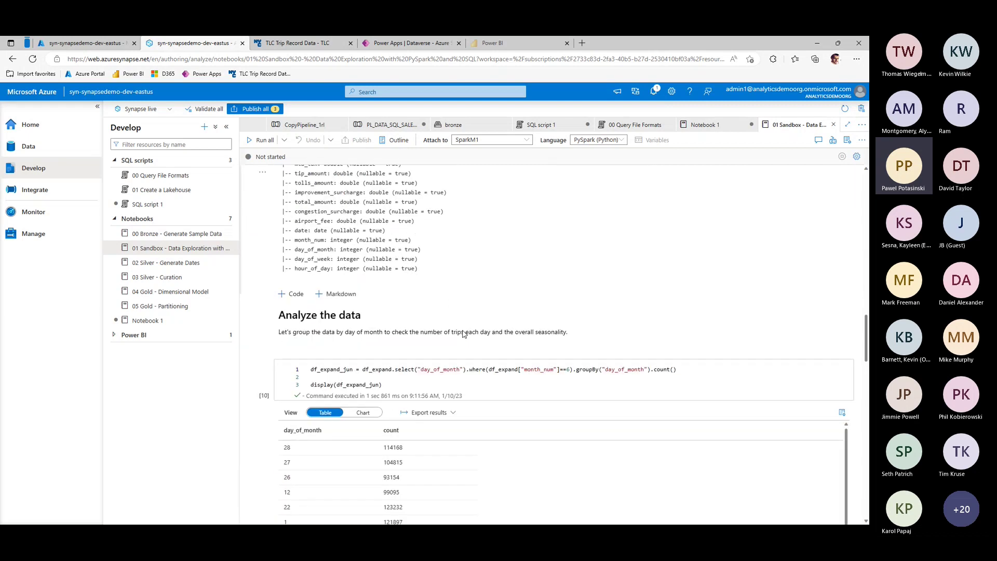
{"action": "scroll", "coordinate": [464, 334], "scroll_direction": "down", "scroll_amount": 4}
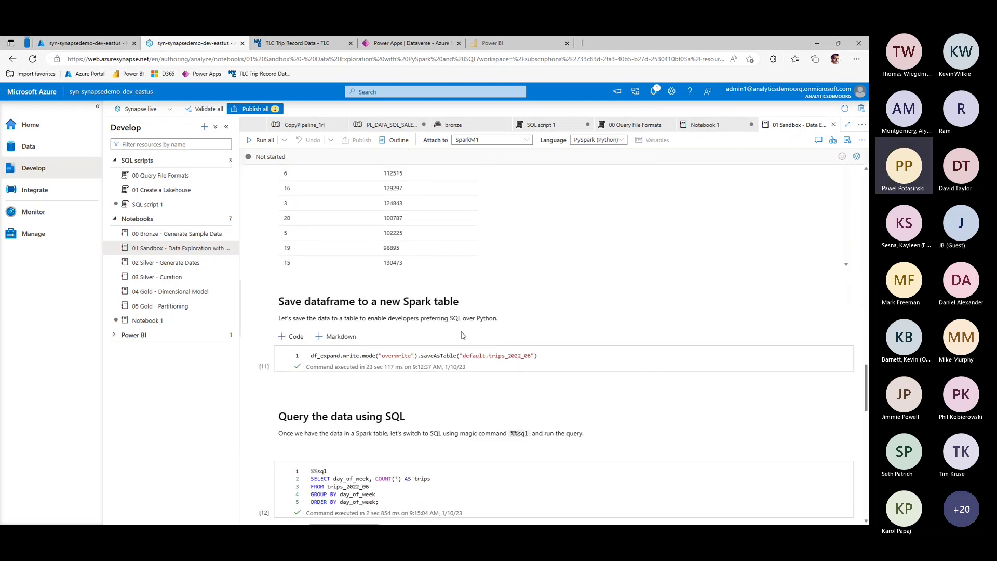
Examine the cell saving the DataFrame as default.trips_2022_06 and the %%sql query counting trips by day_of_week
{"action": "scroll", "coordinate": [463, 336], "scroll_direction": "down", "scroll_amount": 1}
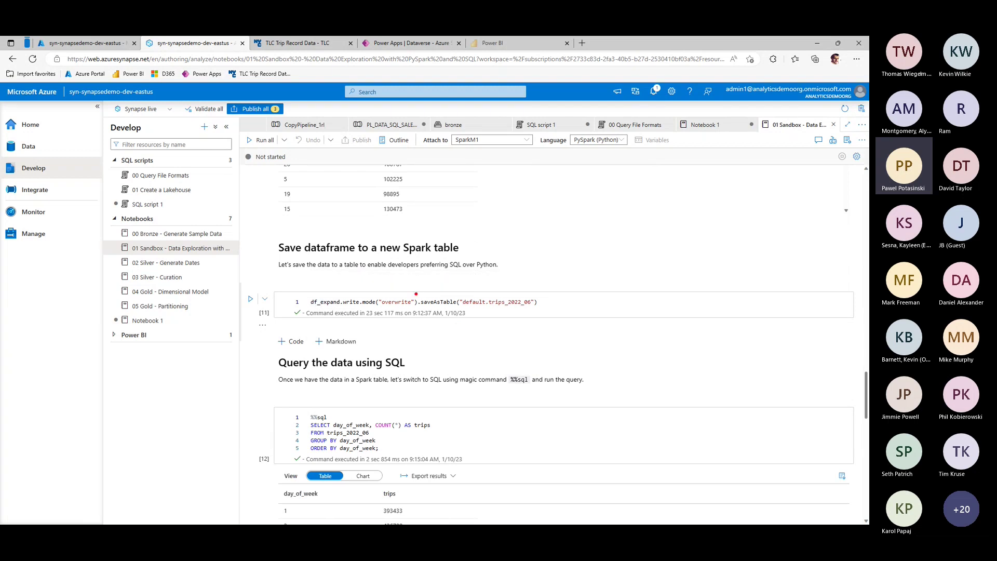
{"action": "left_click_drag", "start_coordinate": [416, 293], "coordinate": [545, 310]}
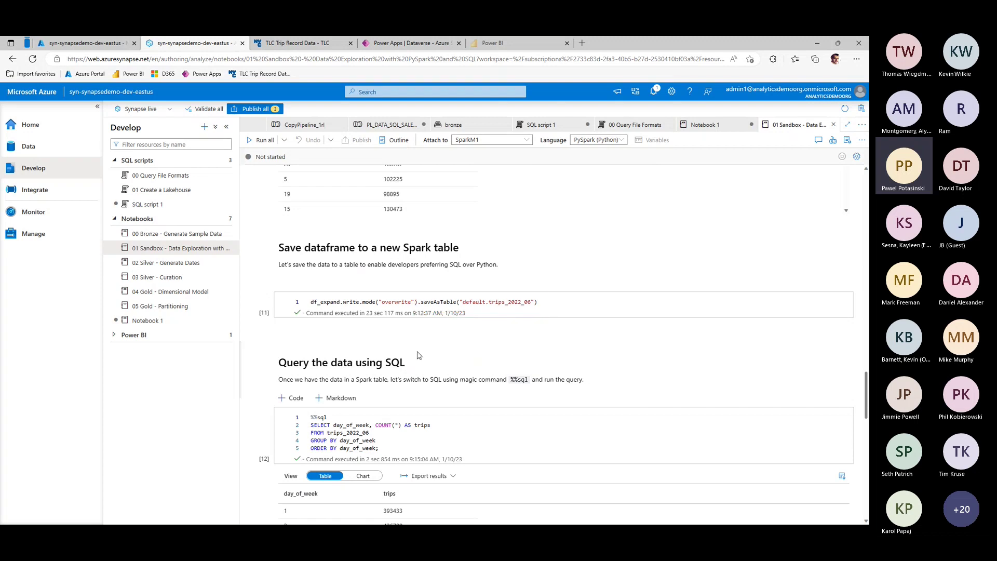
{"action": "scroll", "coordinate": [294, 400], "scroll_direction": "down", "scroll_amount": 3}
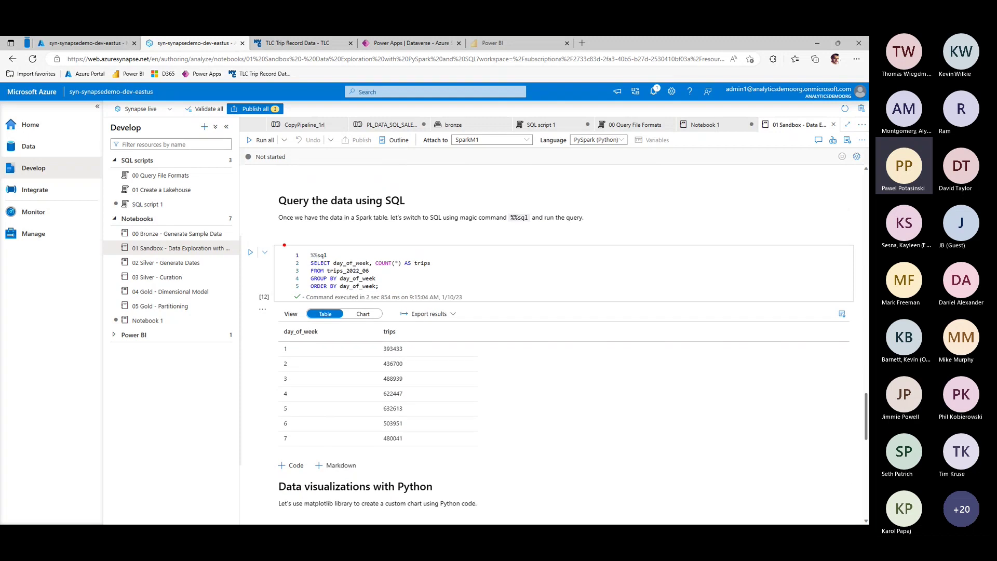
{"action": "left_click_drag", "start_coordinate": [279, 239], "coordinate": [471, 301]}
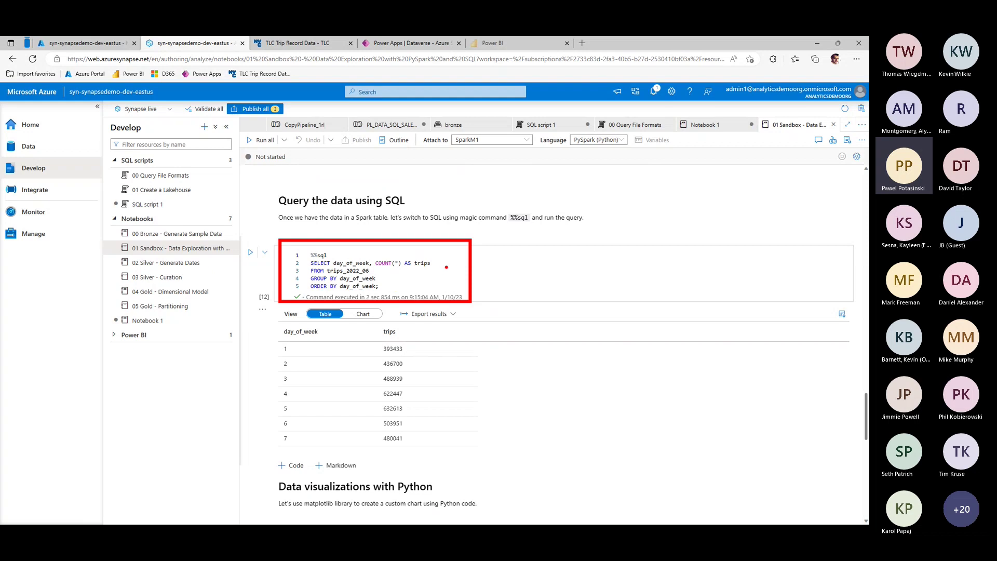
{"action": "left_click_drag", "start_coordinate": [443, 265], "coordinate": [546, 266]}
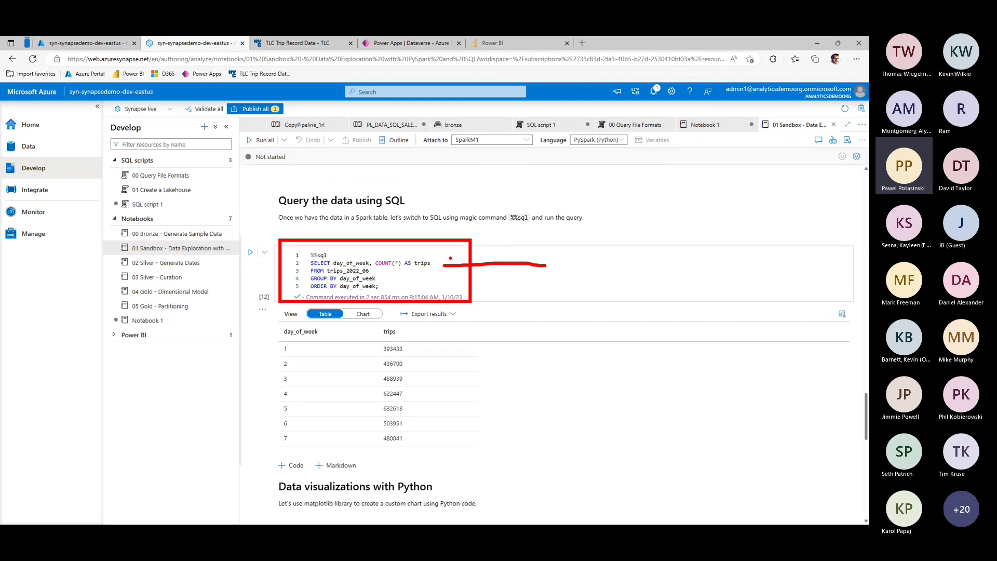
{"action": "key", "text": "Escape"}
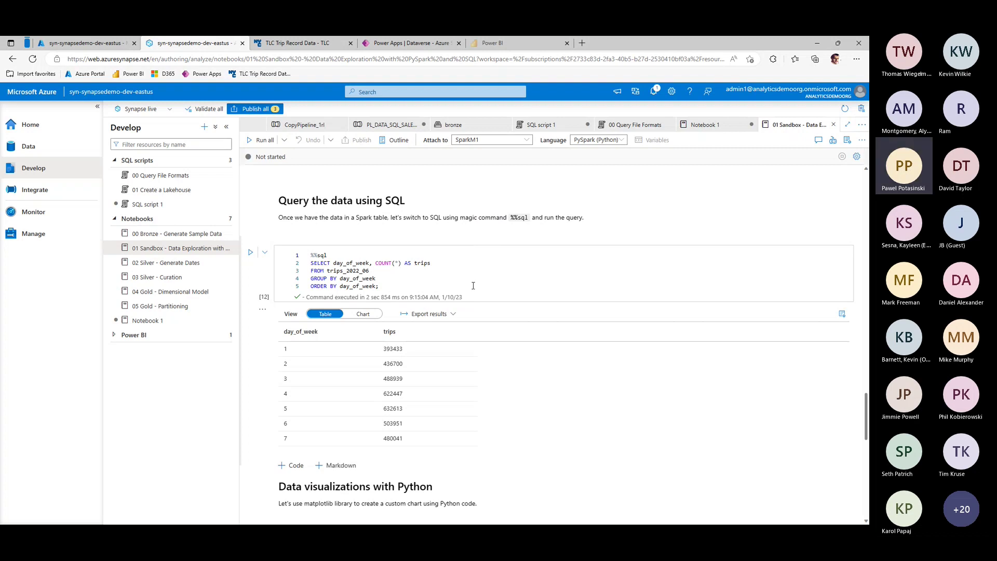
Examine the matplotlib cell and its Trips by Day of Week bar chart
{"action": "scroll", "coordinate": [473, 289], "scroll_direction": "down", "scroll_amount": 4}
{"action": "scroll", "coordinate": [473, 289], "scroll_direction": "down", "scroll_amount": 2}
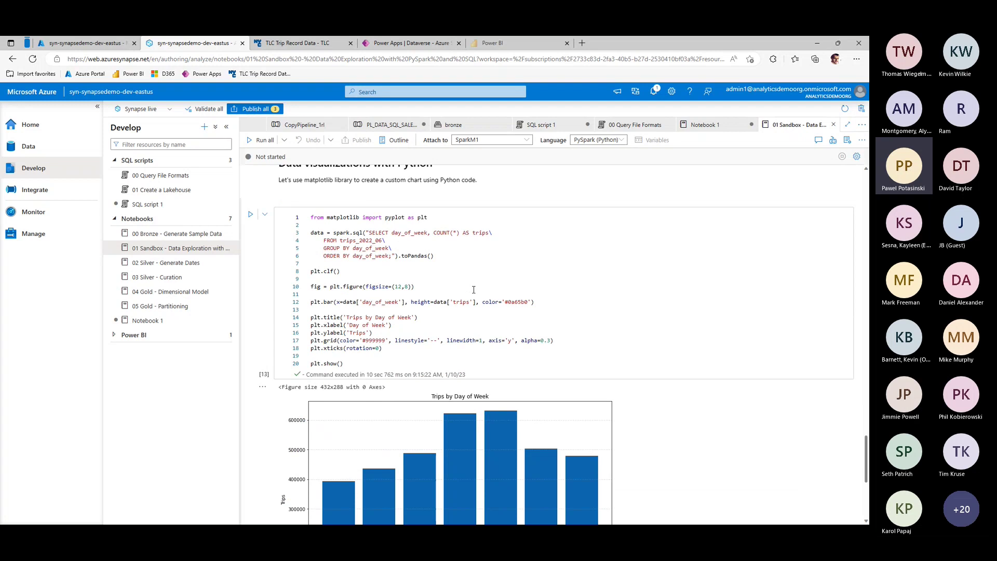
{"action": "scroll", "coordinate": [474, 289], "scroll_direction": "up", "scroll_amount": 1}
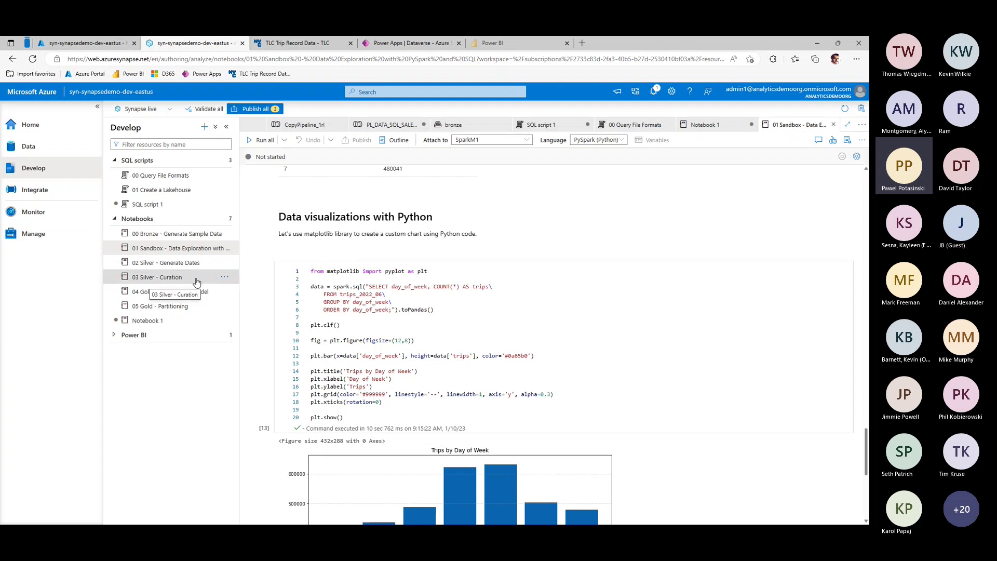
Open the 01 Create a Lakehouse script with the resources pane collapsed and examine the STG.vwPaymentType view definition
{"action": "left_click", "coordinate": [154, 192]}
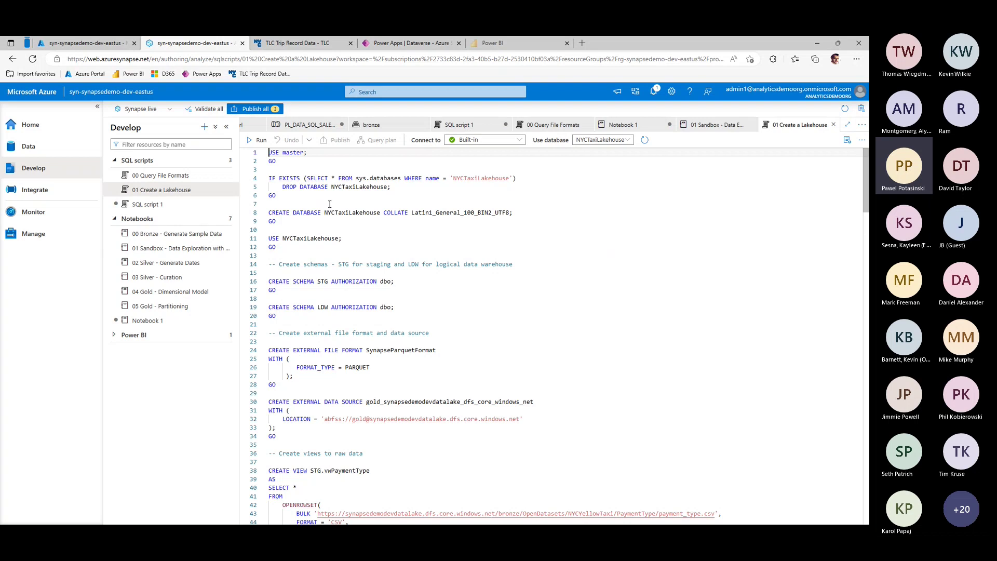
{"action": "left_click", "coordinate": [227, 126]}
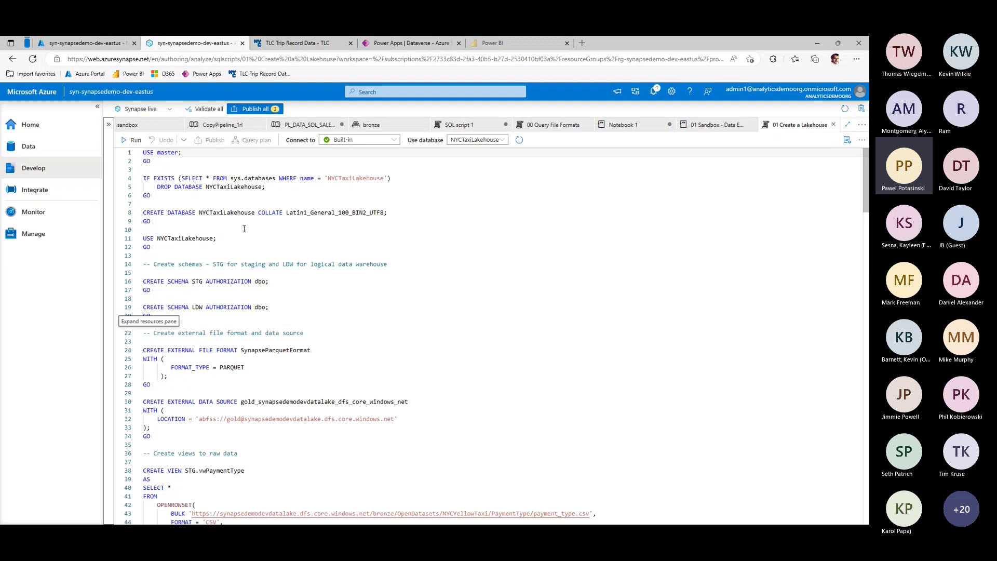
{"action": "scroll", "coordinate": [247, 231], "scroll_direction": "down", "scroll_amount": 3}
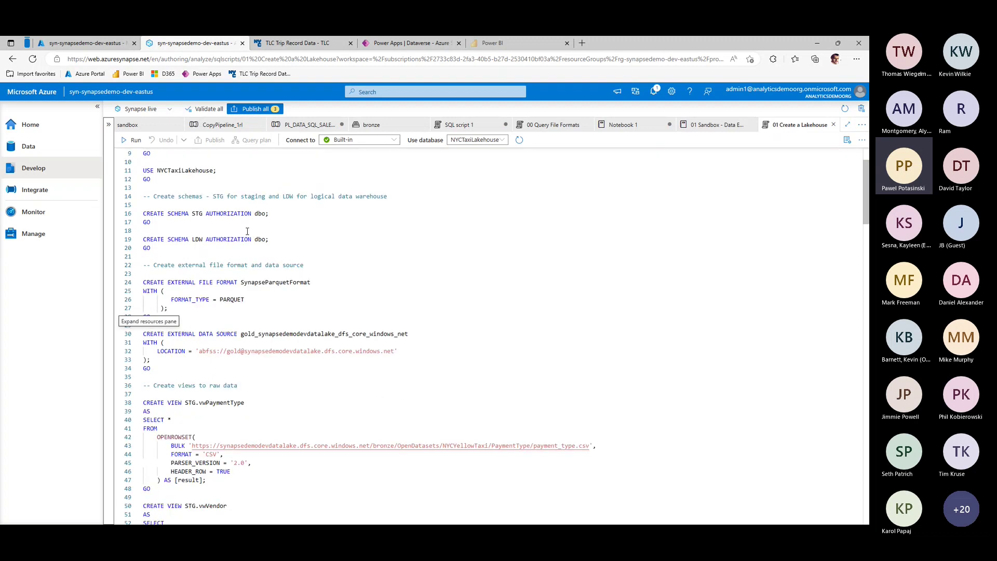
{"action": "scroll", "coordinate": [247, 231], "scroll_direction": "down", "scroll_amount": 5}
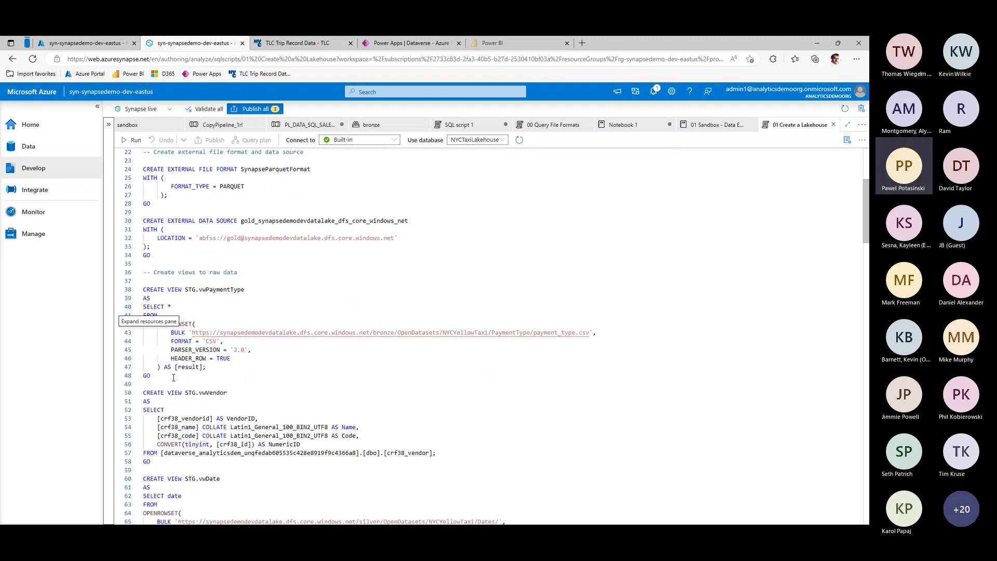
{"action": "left_click_drag", "start_coordinate": [174, 378], "coordinate": [144, 289]}
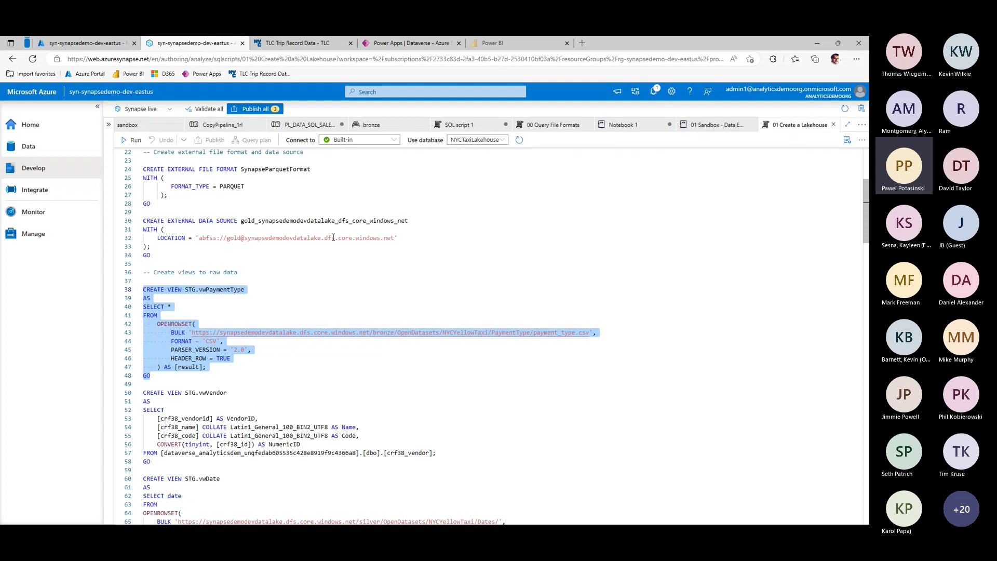
Examine the CREATE EXTERNAL TABLE statement for STG.DimPaymentType, including its location, file format and SELECT query
{"action": "scroll", "coordinate": [334, 238], "scroll_direction": "down", "scroll_amount": 2}
{"action": "scroll", "coordinate": [331, 238], "scroll_direction": "down", "scroll_amount": 10}
{"action": "scroll", "coordinate": [331, 238], "scroll_direction": "down", "scroll_amount": 11}
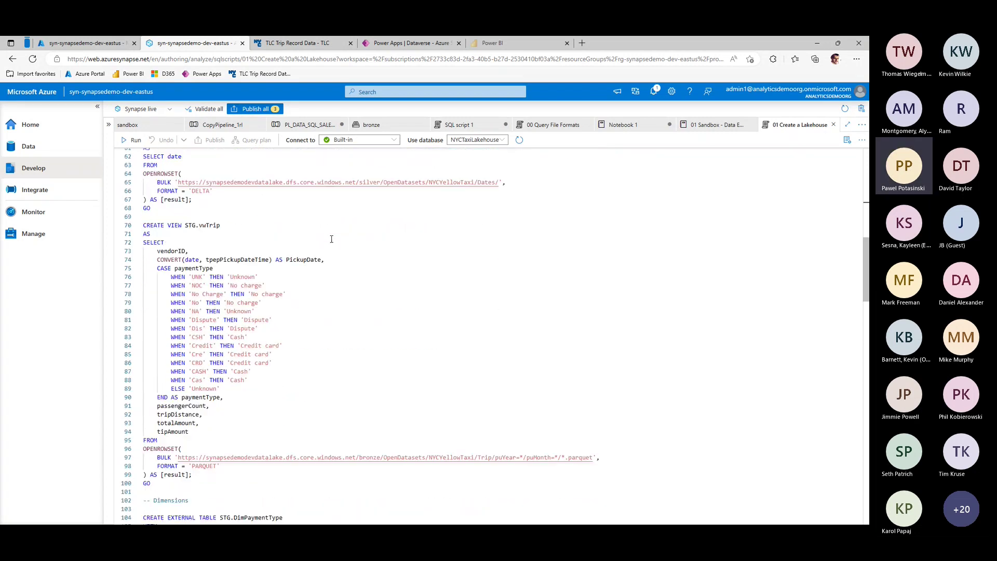
{"action": "scroll", "coordinate": [331, 240], "scroll_direction": "down", "scroll_amount": 2}
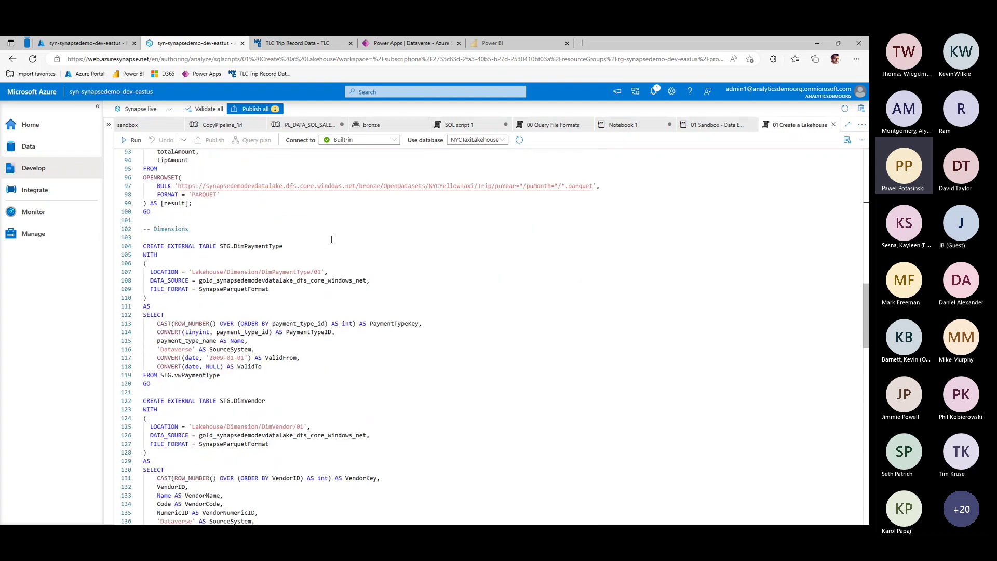
{"action": "left_click_drag", "start_coordinate": [144, 246], "coordinate": [278, 309]}
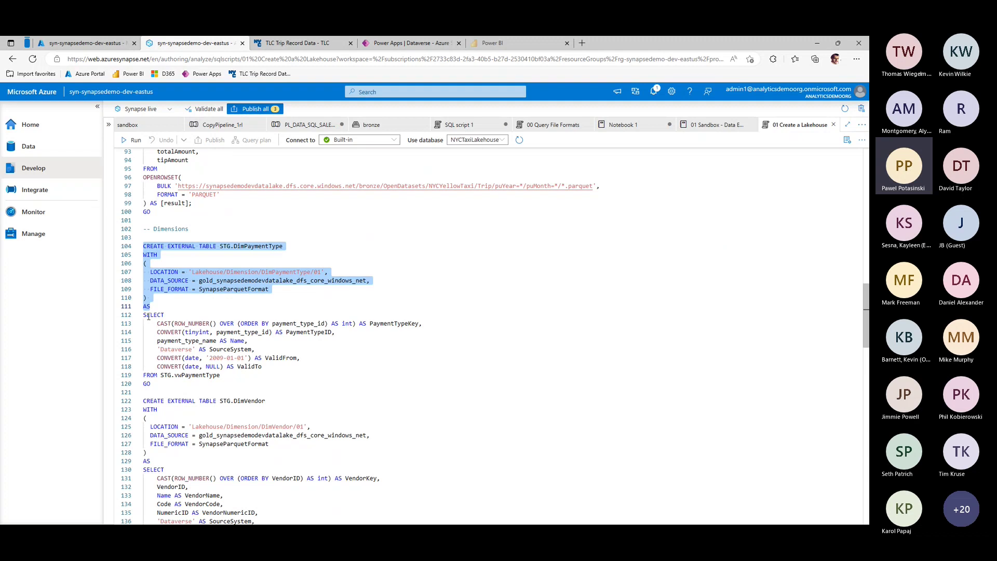
{"action": "left_click_drag", "start_coordinate": [144, 315], "coordinate": [249, 383]}
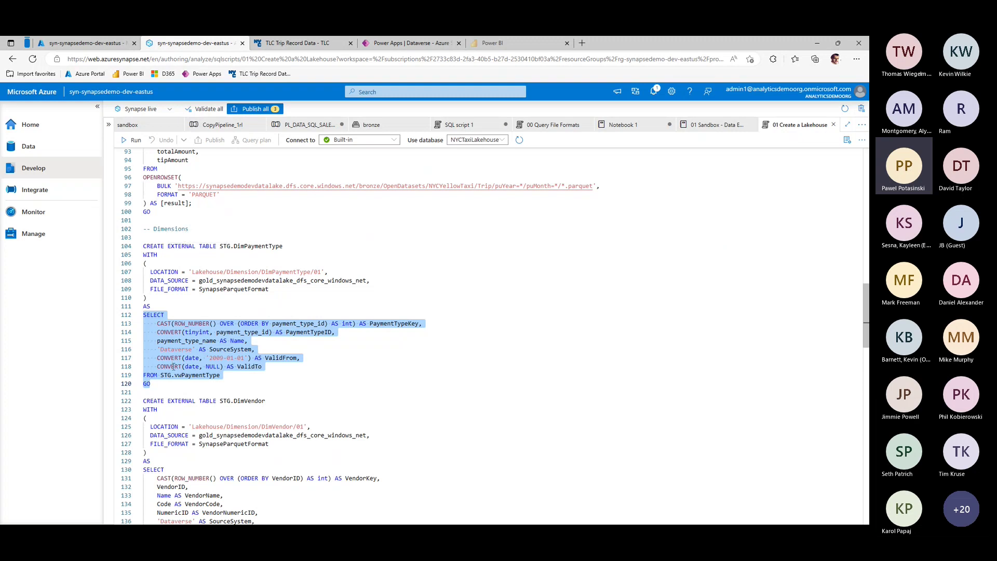
{"action": "left_click_drag", "start_coordinate": [168, 388], "coordinate": [137, 318]}
{"action": "left_click_drag", "start_coordinate": [150, 271], "coordinate": [329, 272]}
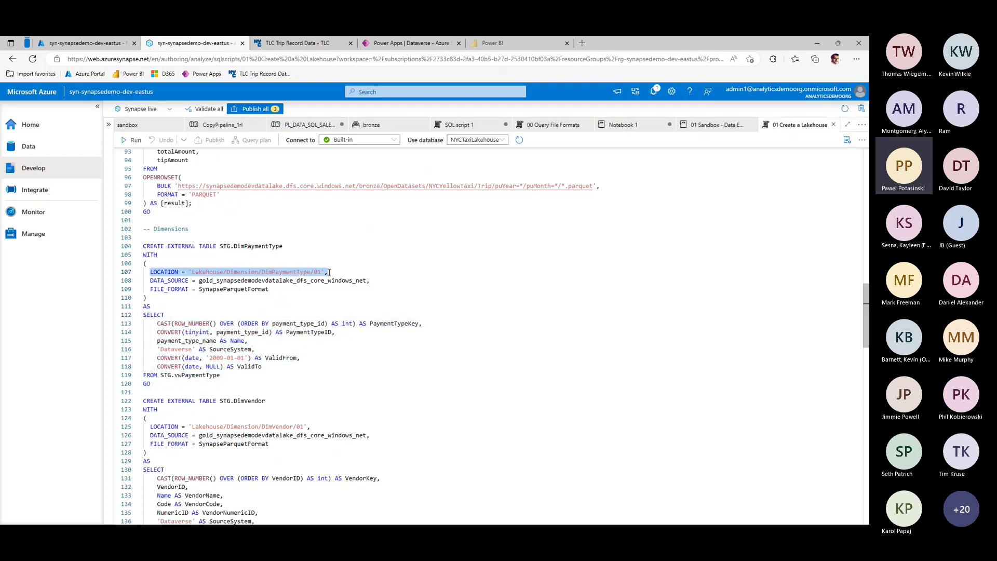
{"action": "left_click_drag", "start_coordinate": [150, 289], "coordinate": [268, 289]}
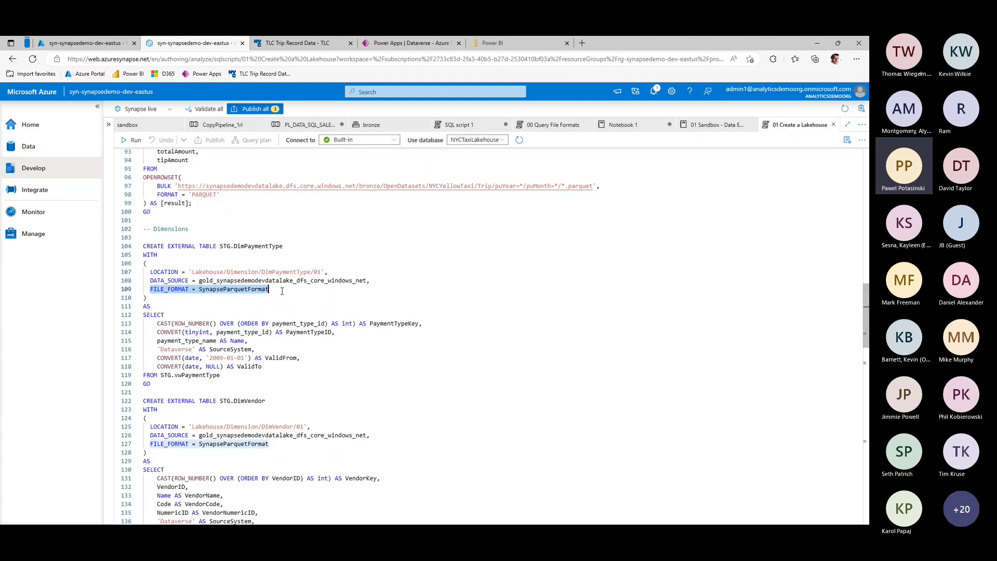
{"action": "left_click", "coordinate": [238, 306]}
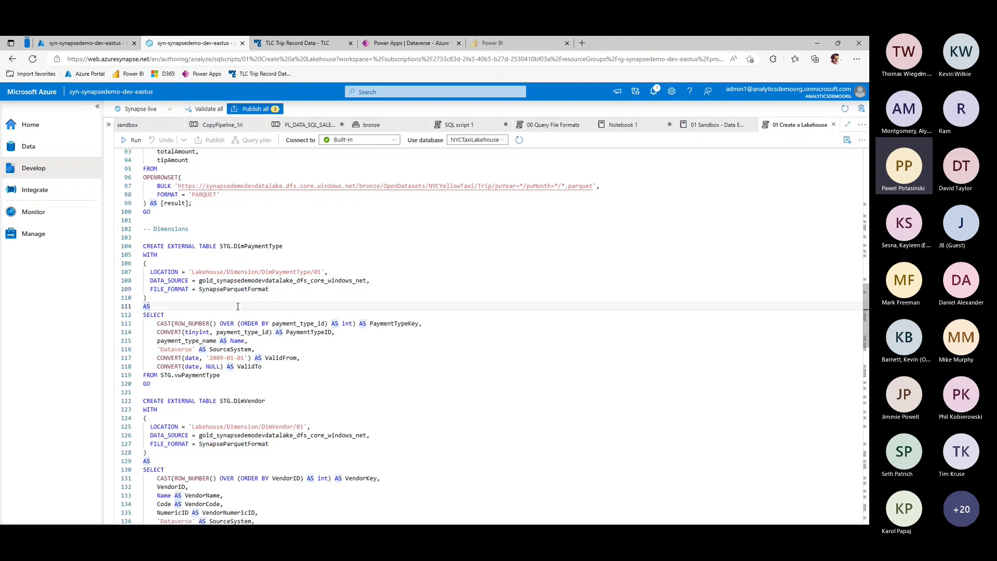